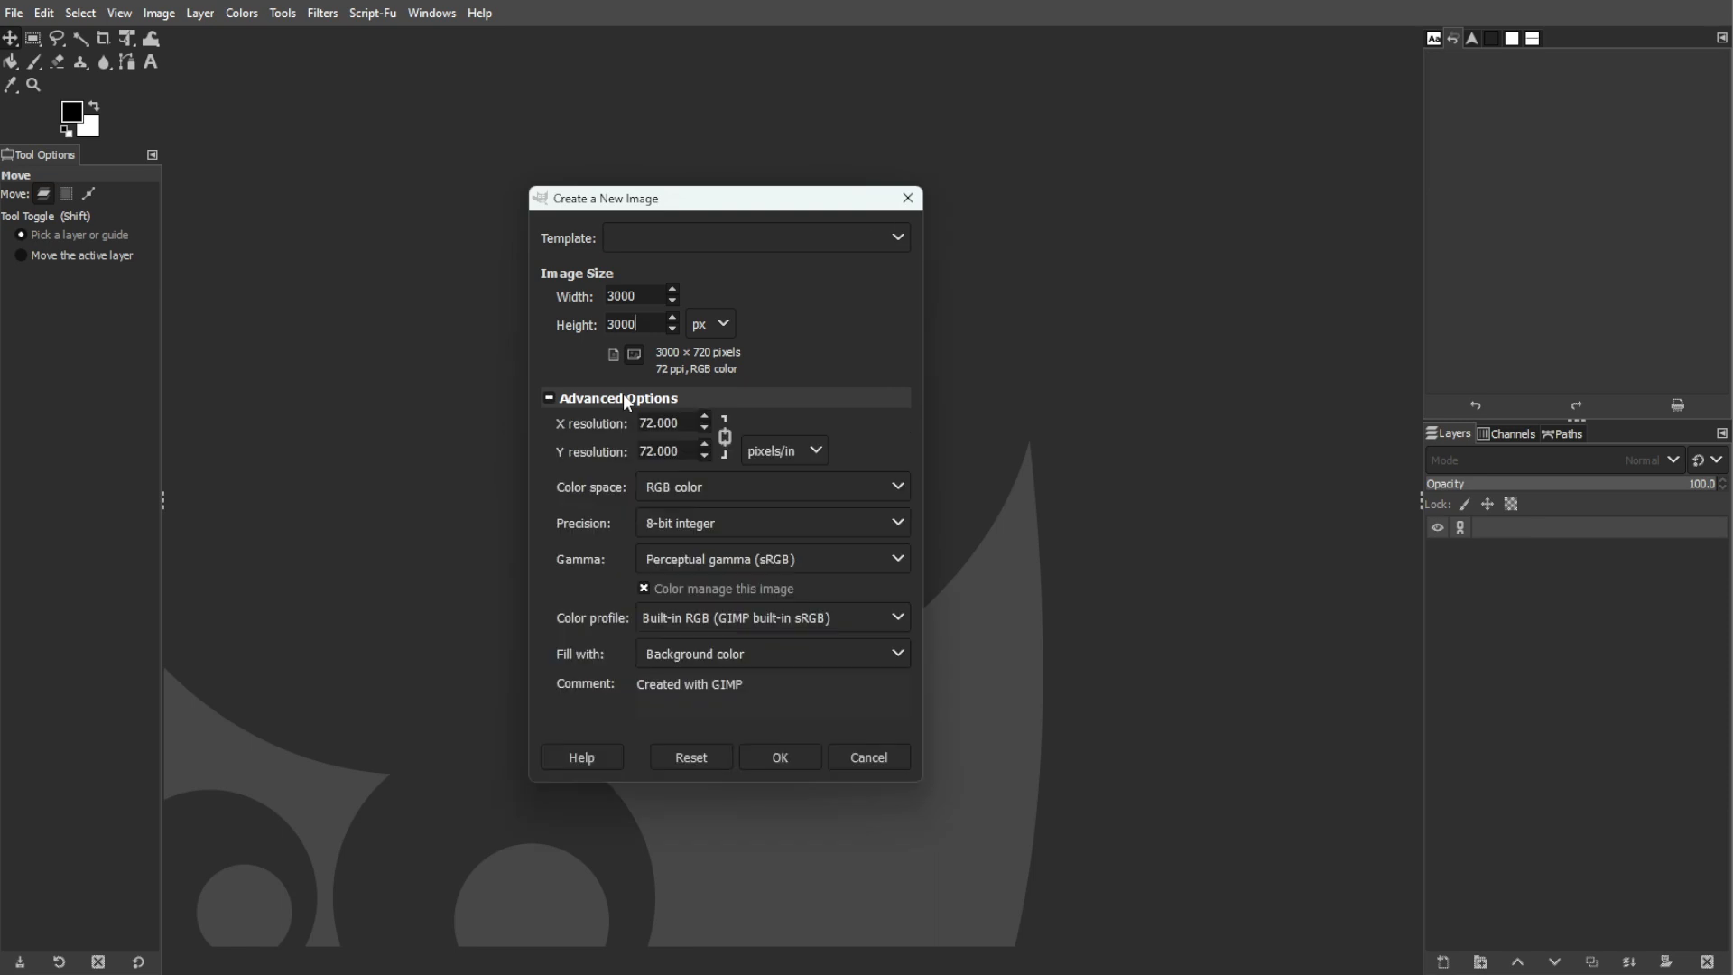
Set the new image's fill to white and create the 3000 × 3000 px image
{"action": "left_click", "coordinate": [692, 655]}
{"action": "left_click", "coordinate": [692, 731]}
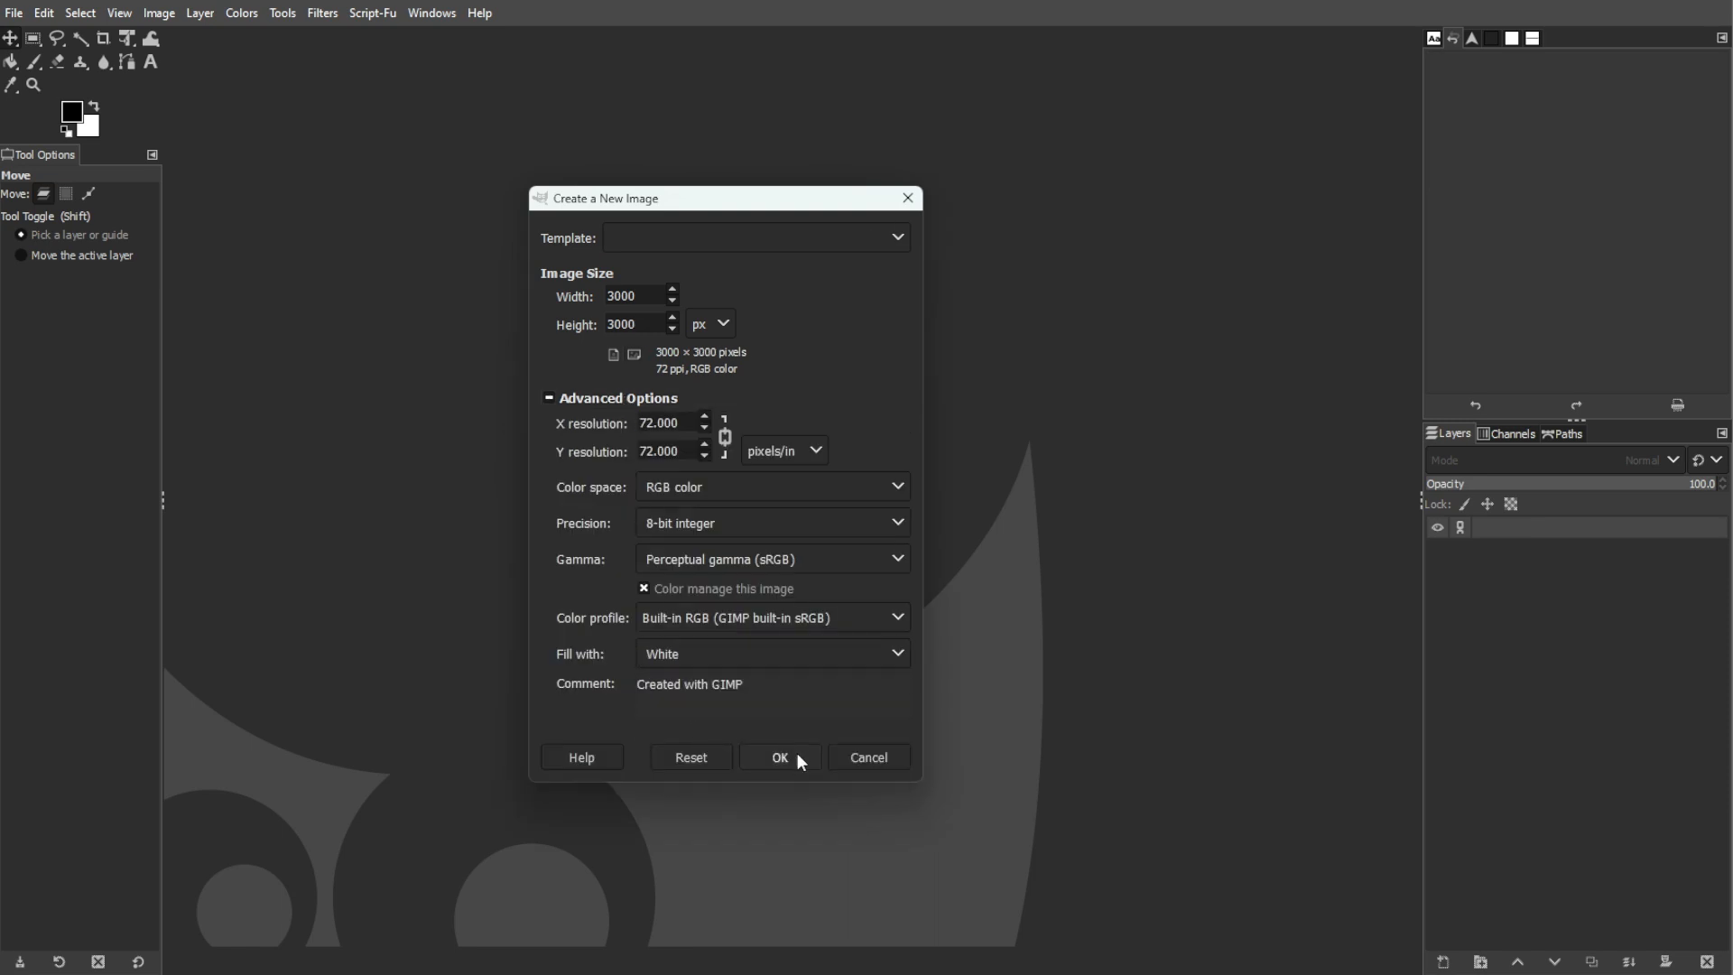
{"action": "left_click", "coordinate": [798, 753]}
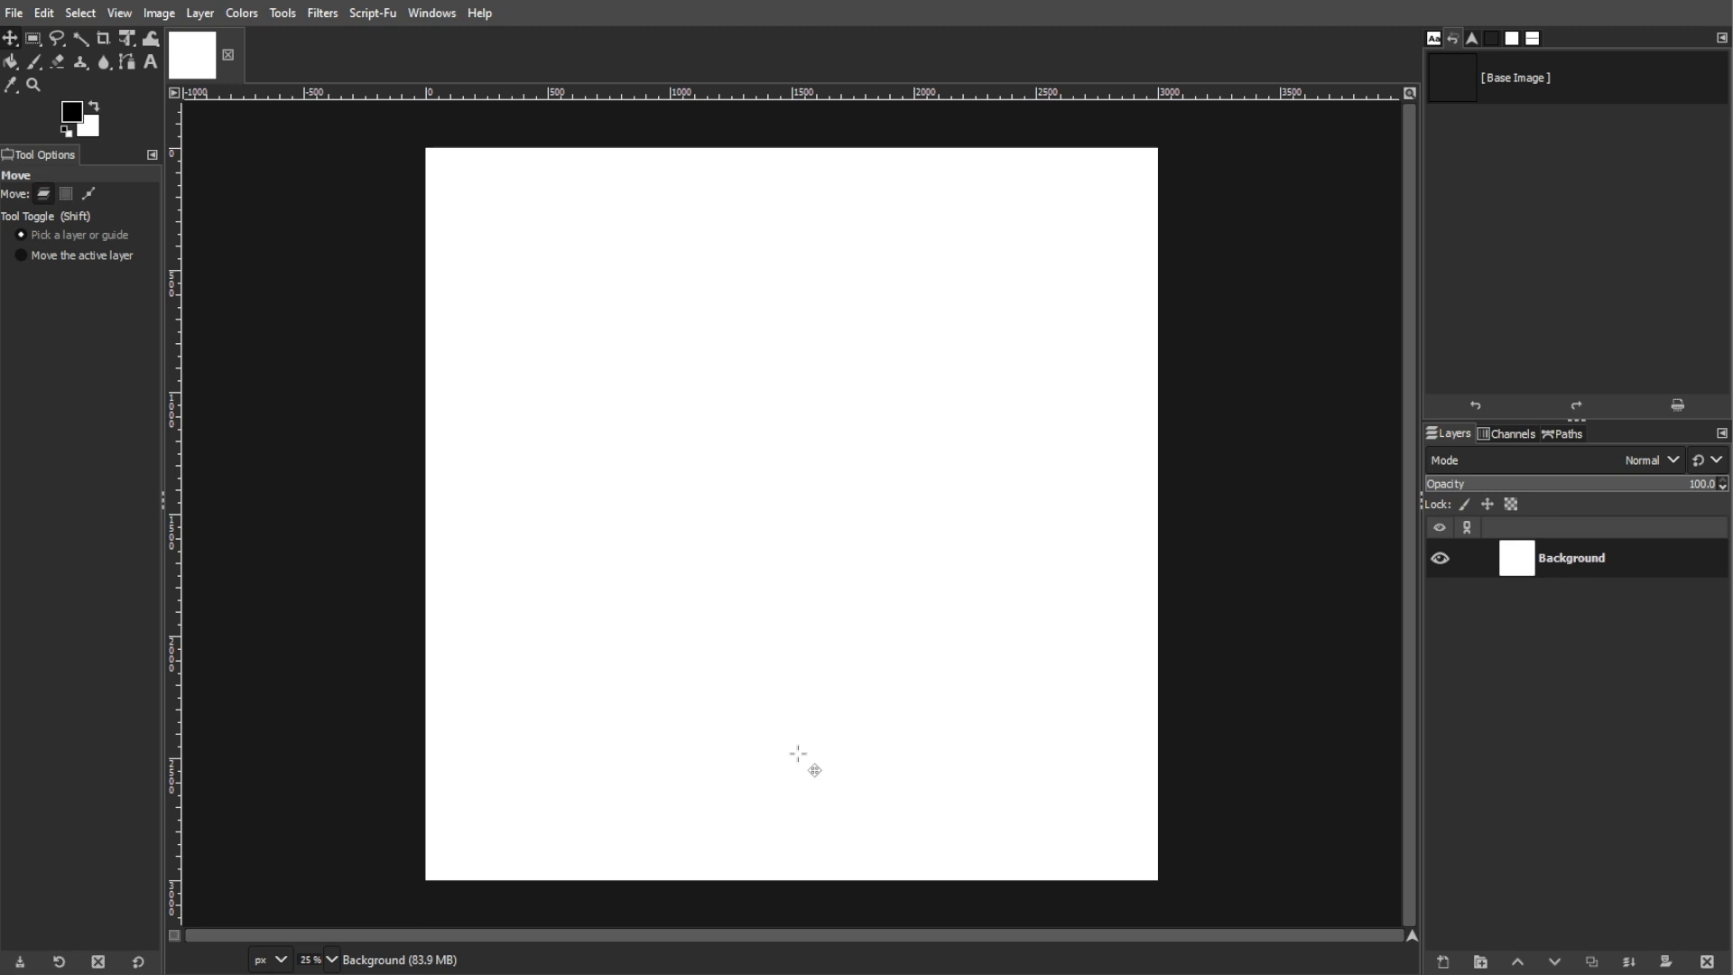
Render a Jigsaw pattern on the Background layer with 2 horizontal and 2 vertical tiles in the Curved style
{"action": "left_click", "coordinate": [316, 16]}
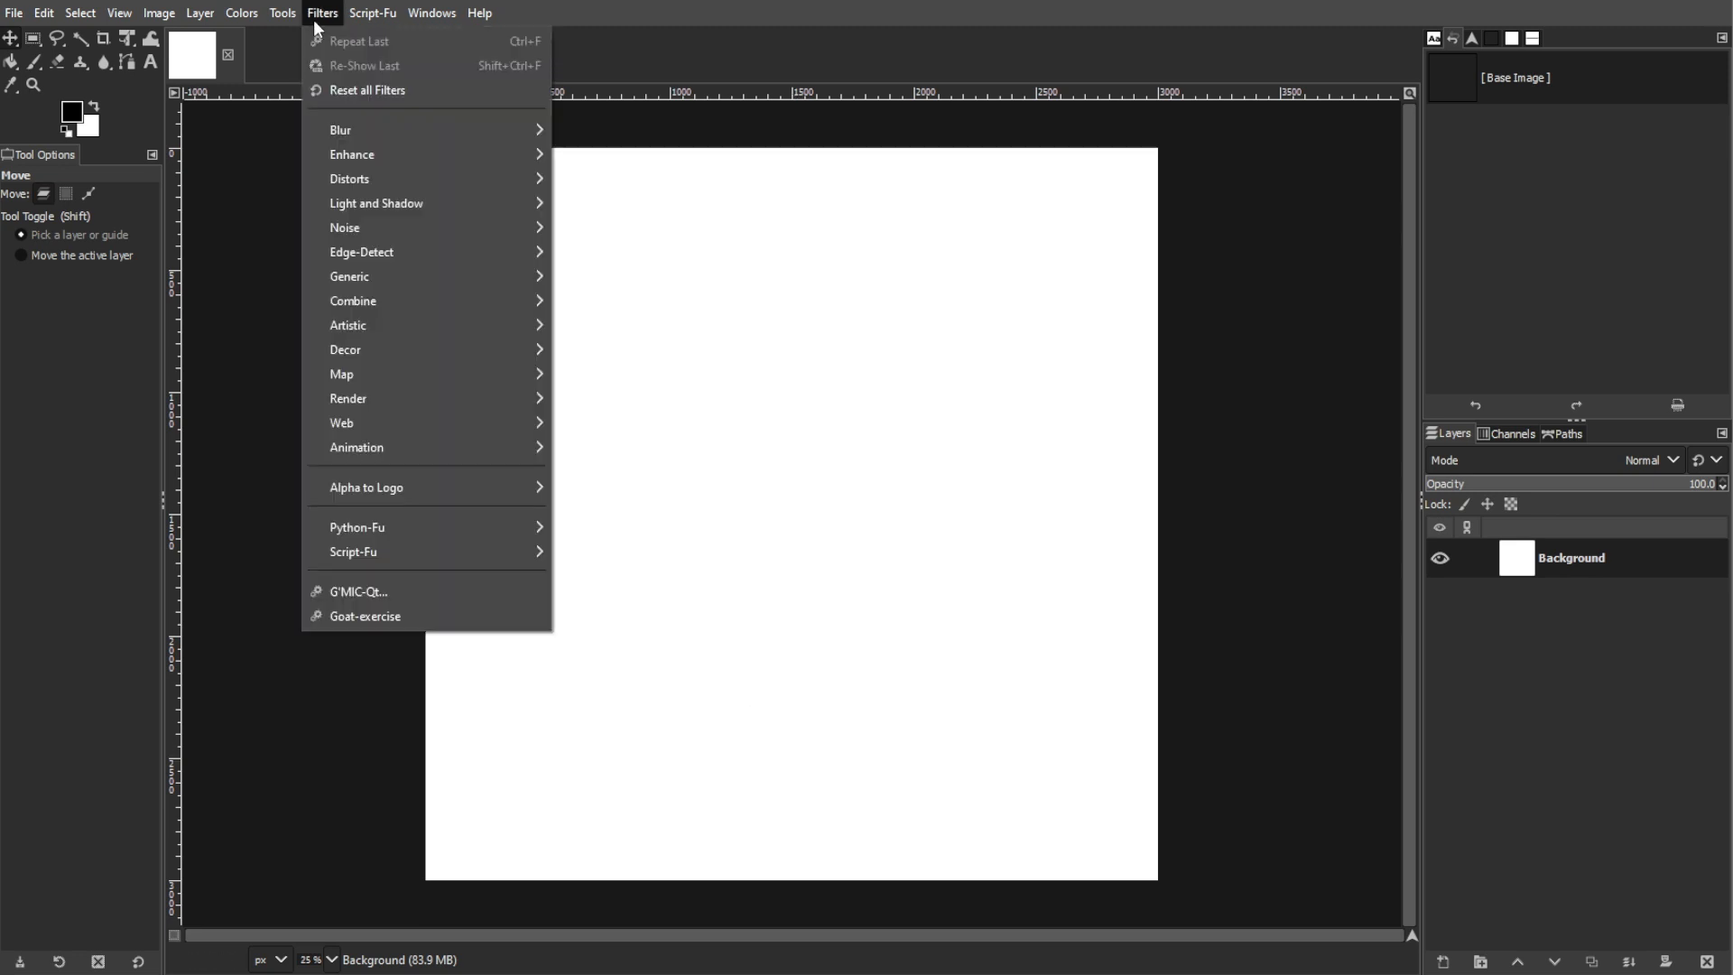
{"action": "mouse_move", "coordinate": [375, 397]}
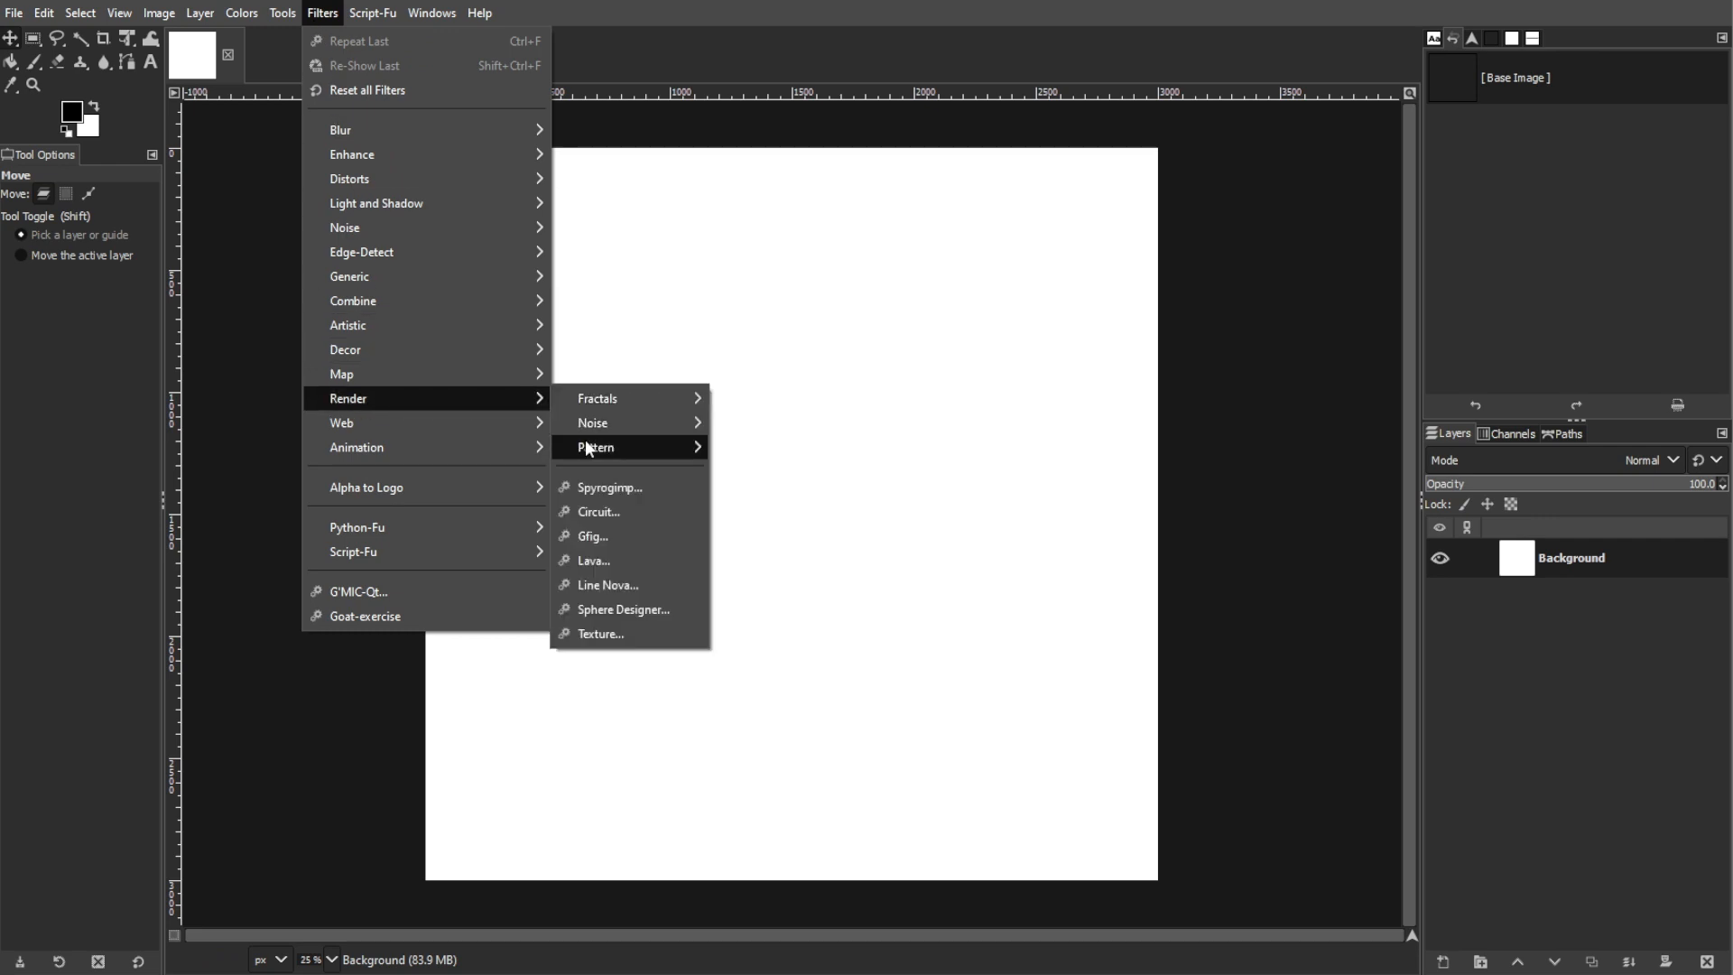
{"action": "mouse_move", "coordinate": [587, 445]}
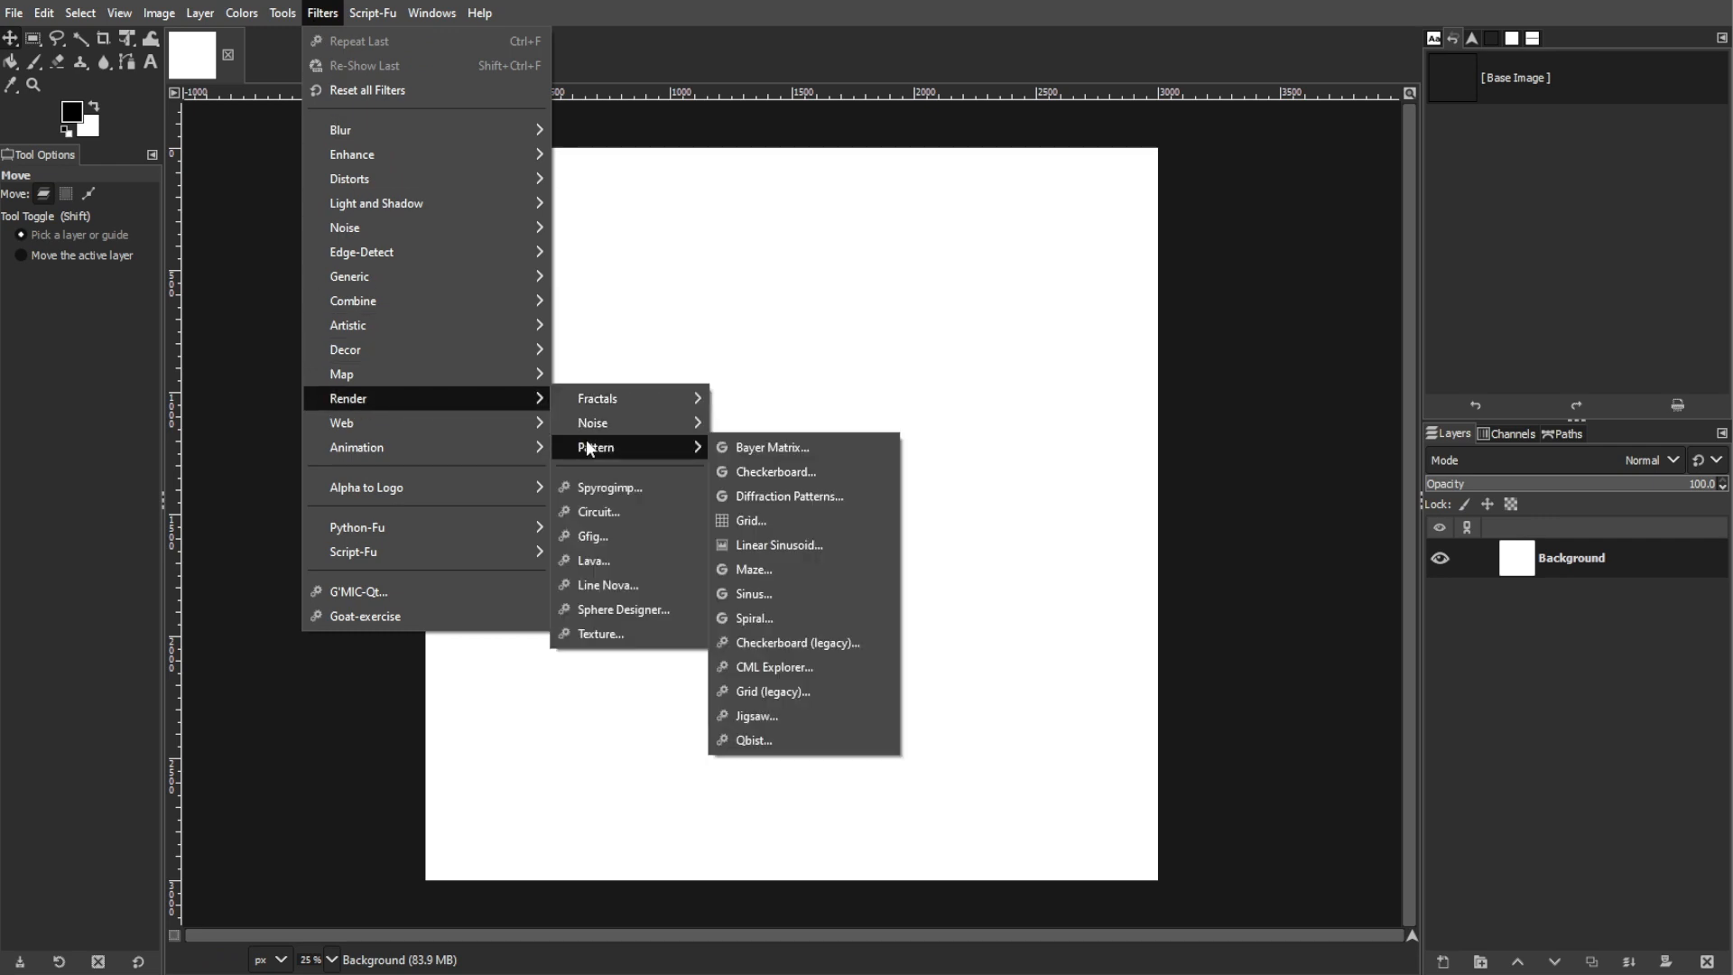
{"action": "left_click", "coordinate": [756, 715]}
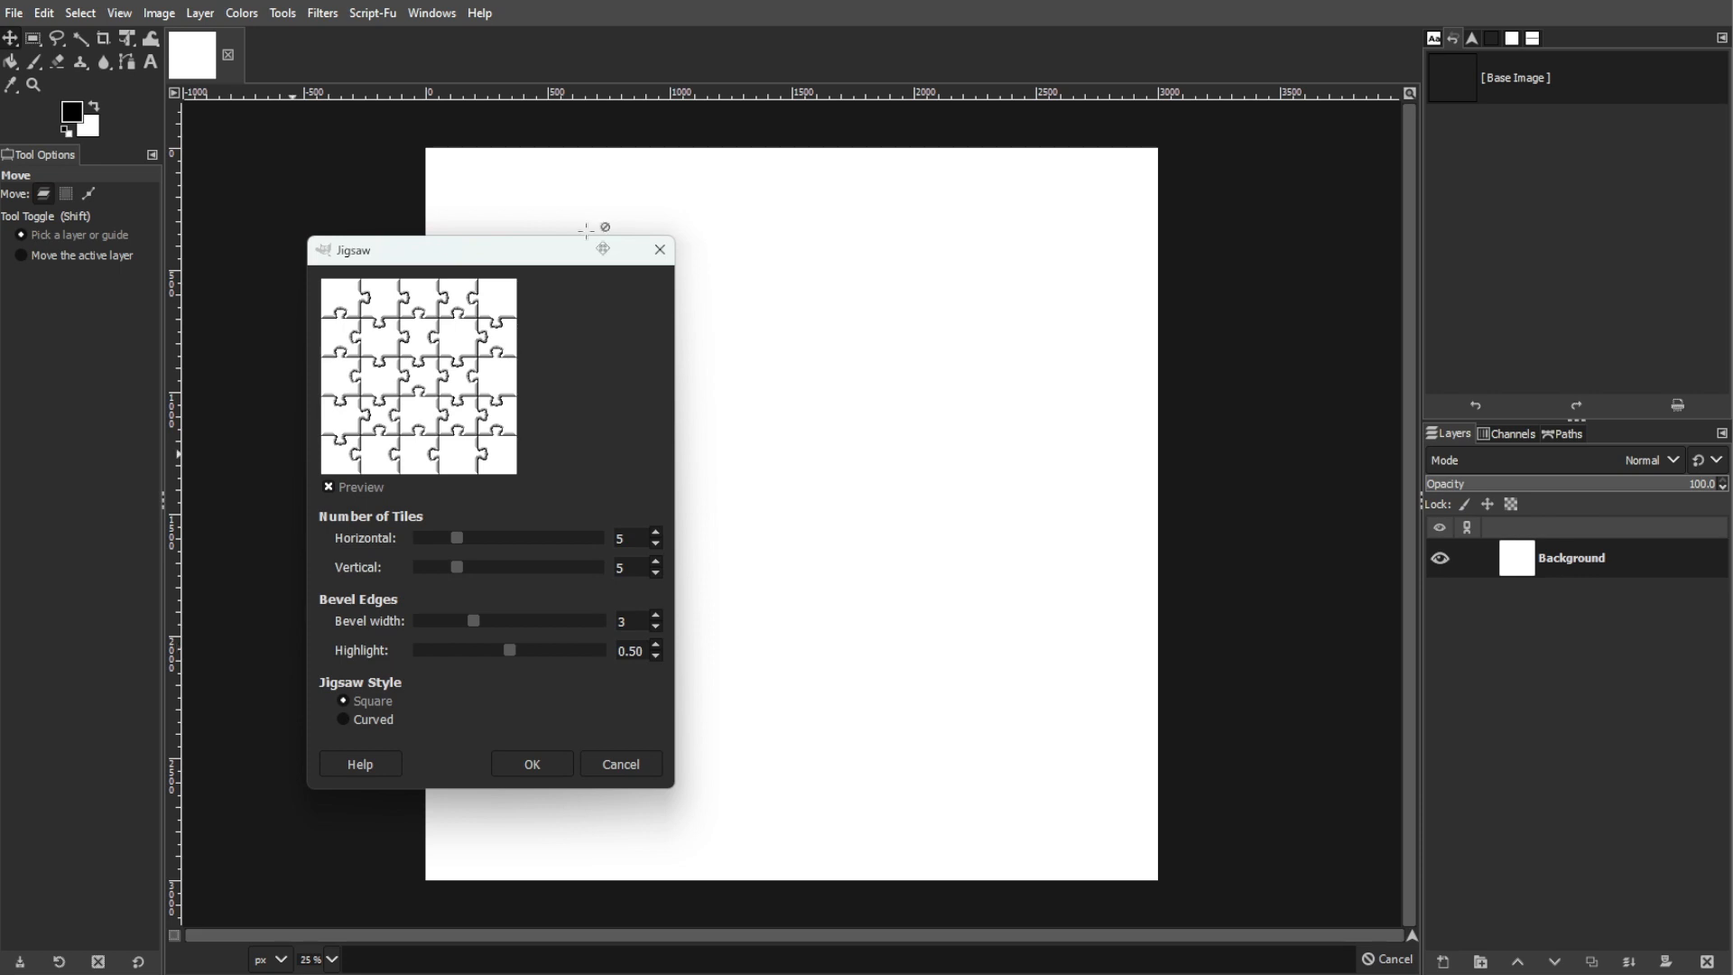
{"action": "left_click_drag", "start_coordinate": [521, 265], "coordinate": [842, 250]}
{"action": "double_click", "coordinate": [917, 528]}
{"action": "type", "text": "2"}
{"action": "double_click", "coordinate": [944, 554]}
{"action": "type", "text": "2"}
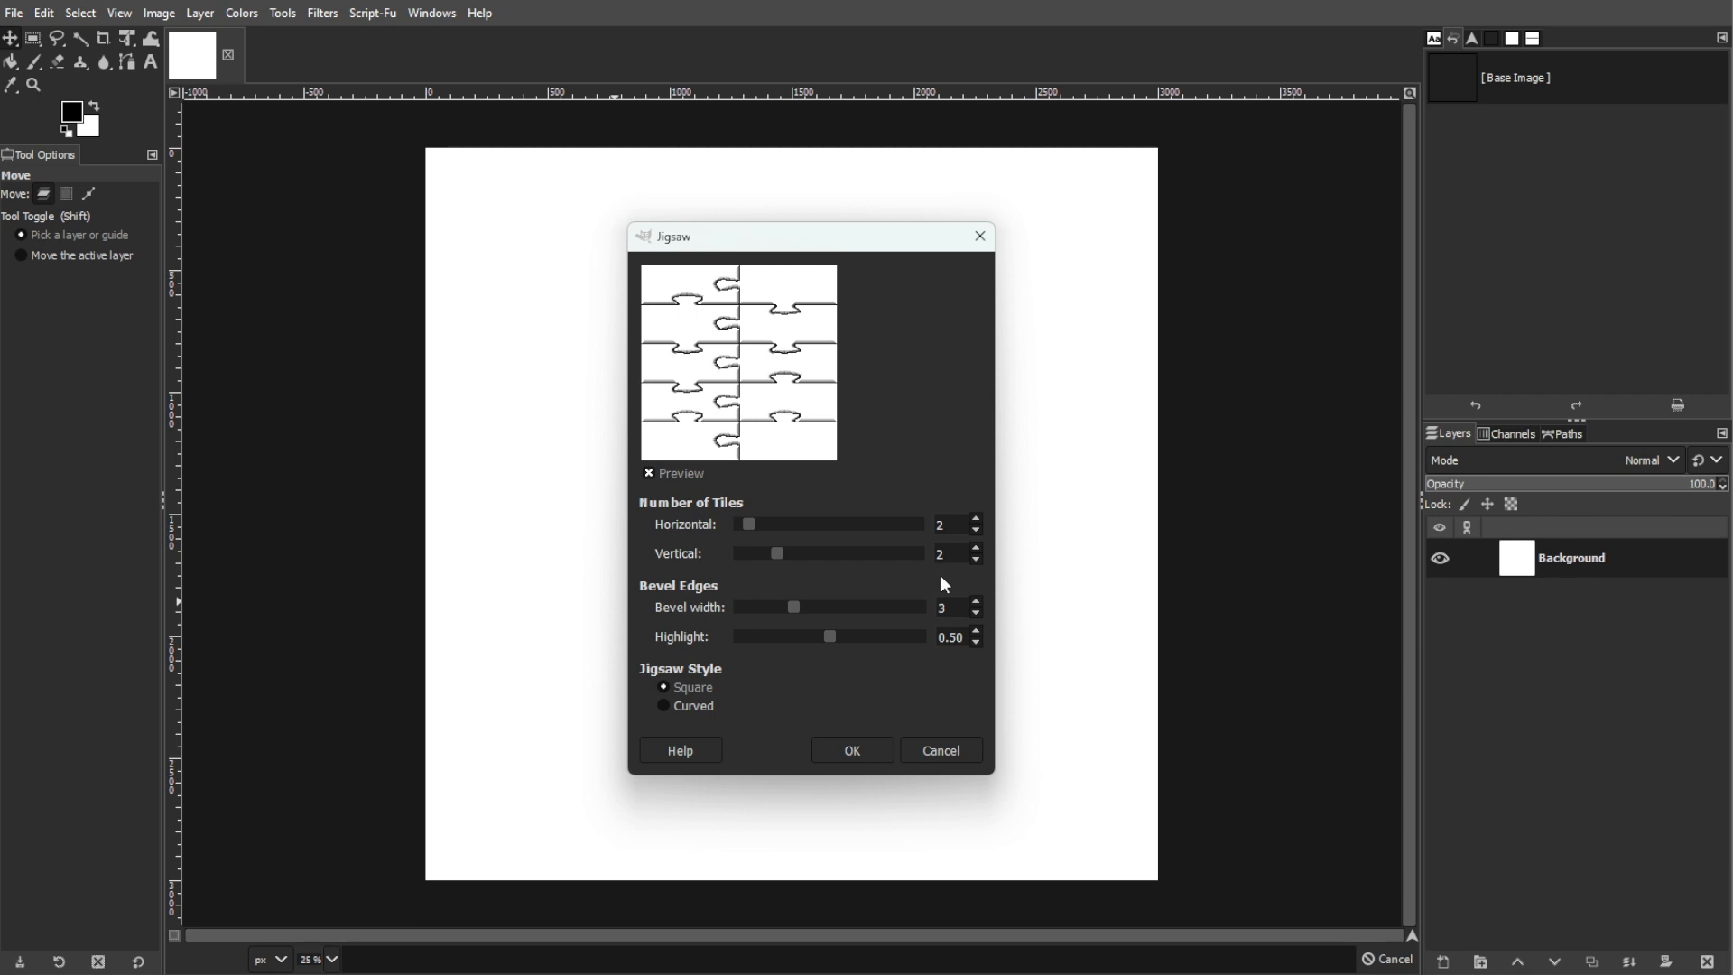
{"action": "key", "text": "Tab"}
{"action": "left_click", "coordinate": [704, 704]}
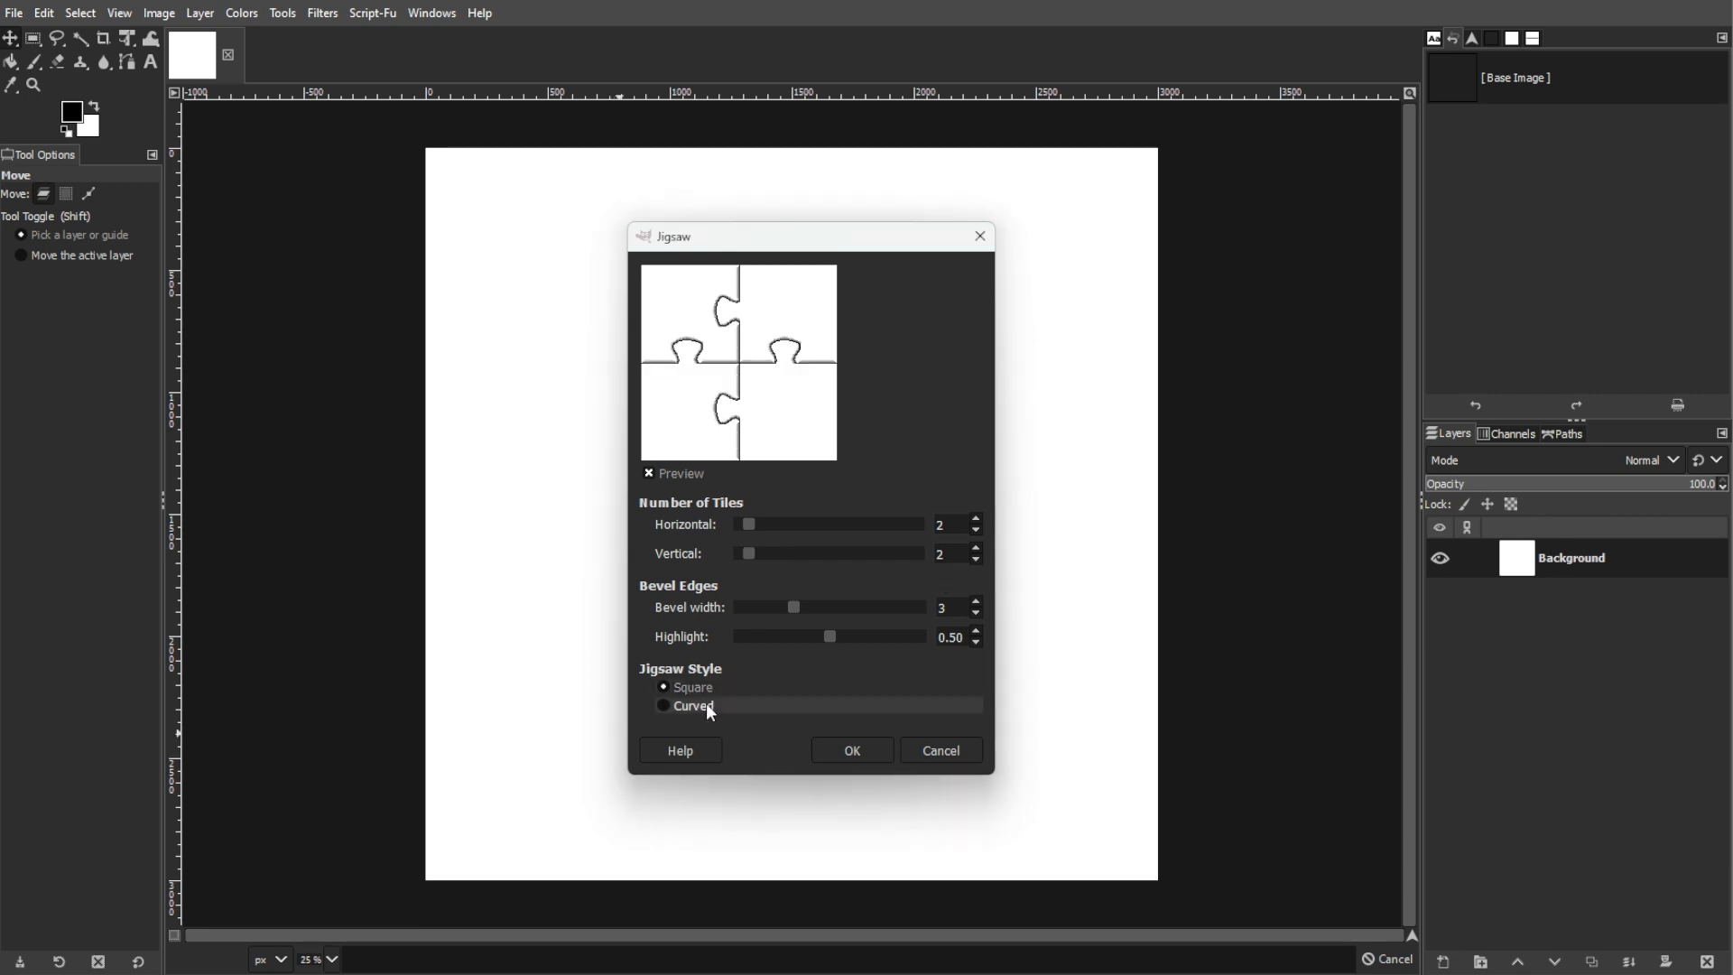
{"action": "left_click", "coordinate": [862, 750]}
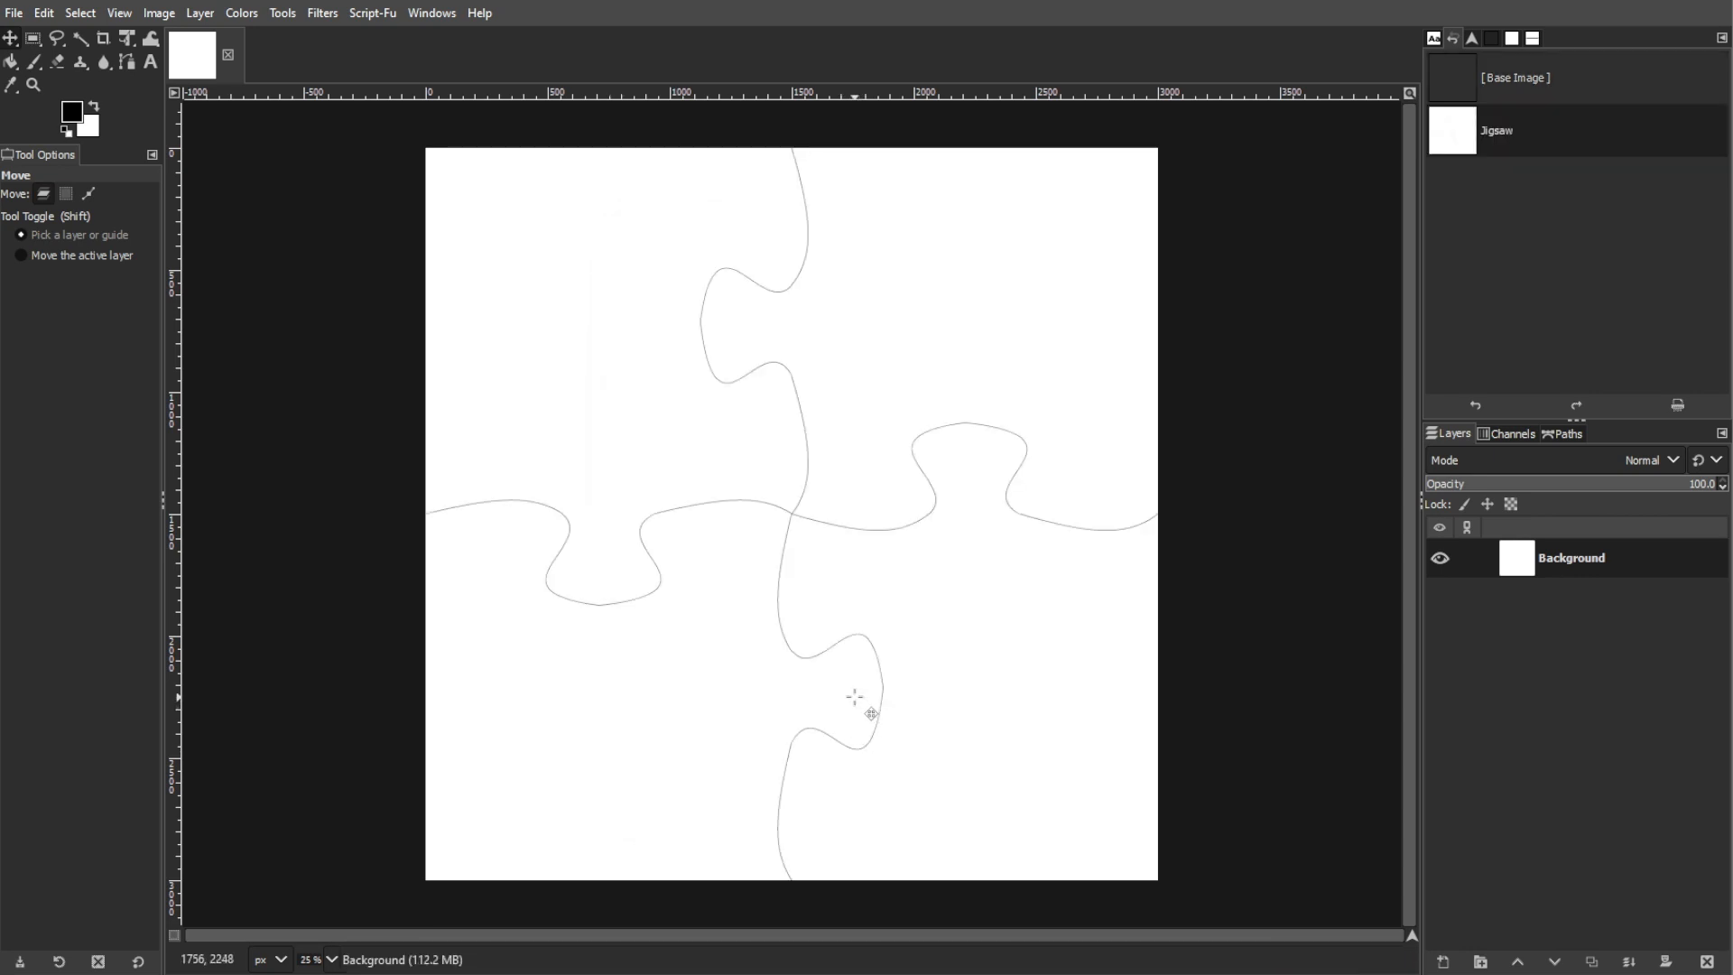
Fuzzy-select the upper-left puzzle piece and add a transparent layer named Jigsaw 1
{"action": "left_click", "coordinate": [75, 34]}
{"action": "left_click", "coordinate": [641, 337]}
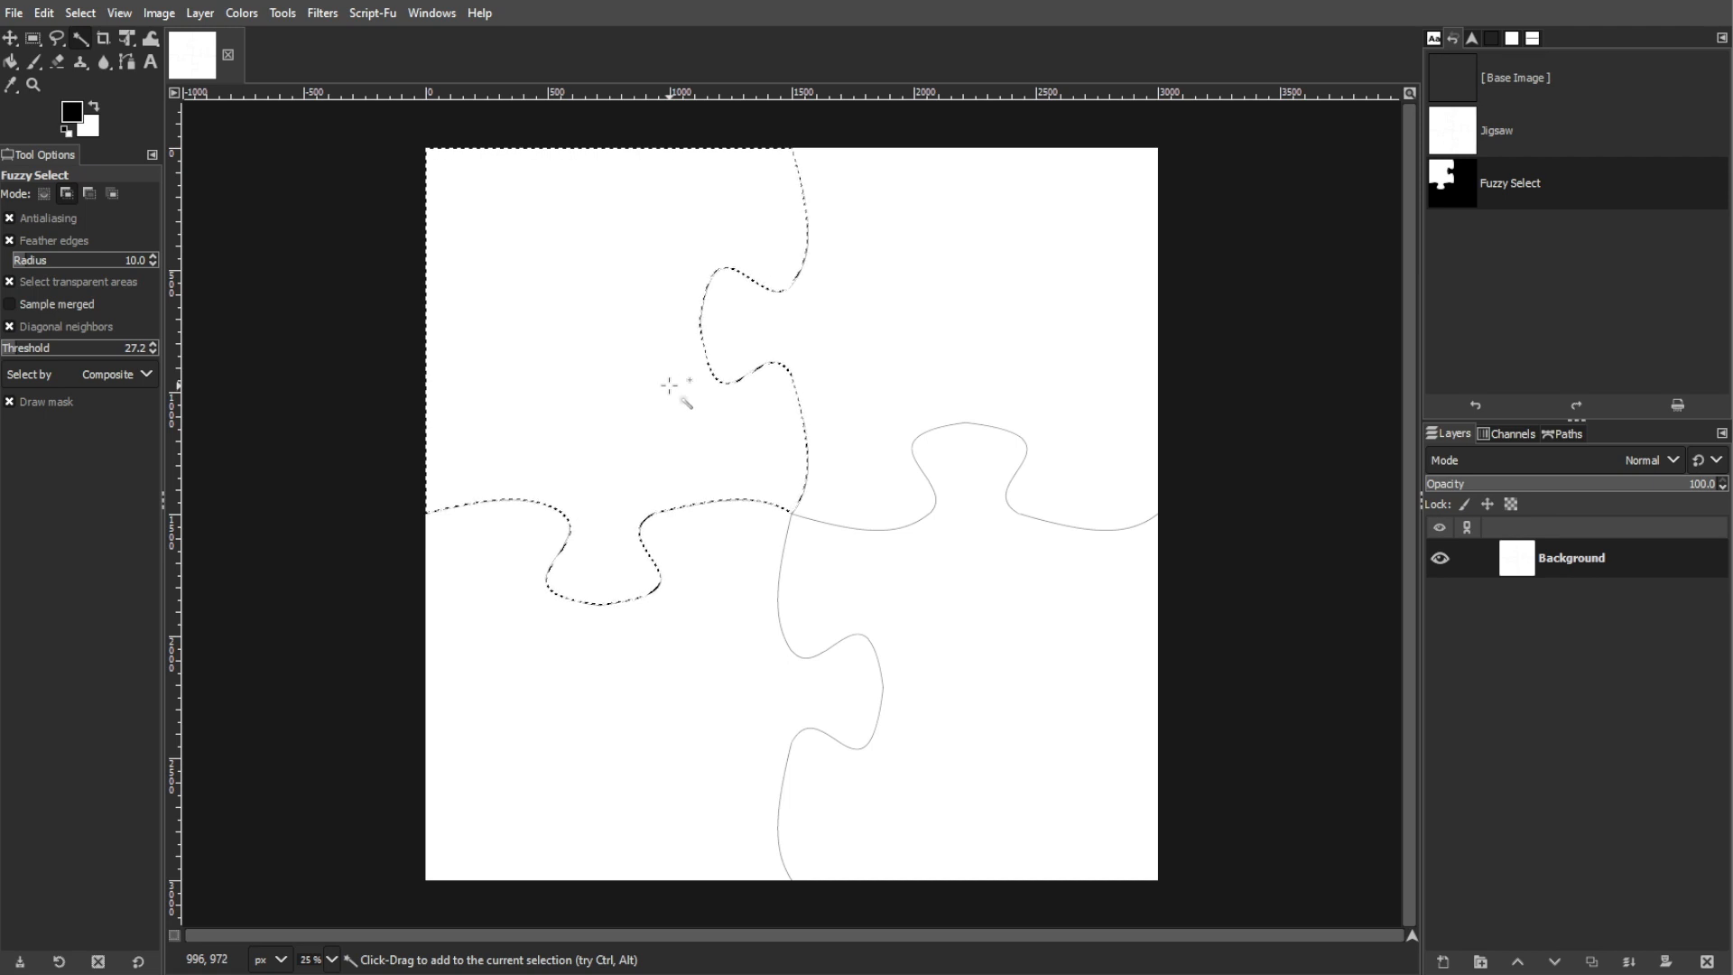
{"action": "left_click", "coordinate": [200, 12]}
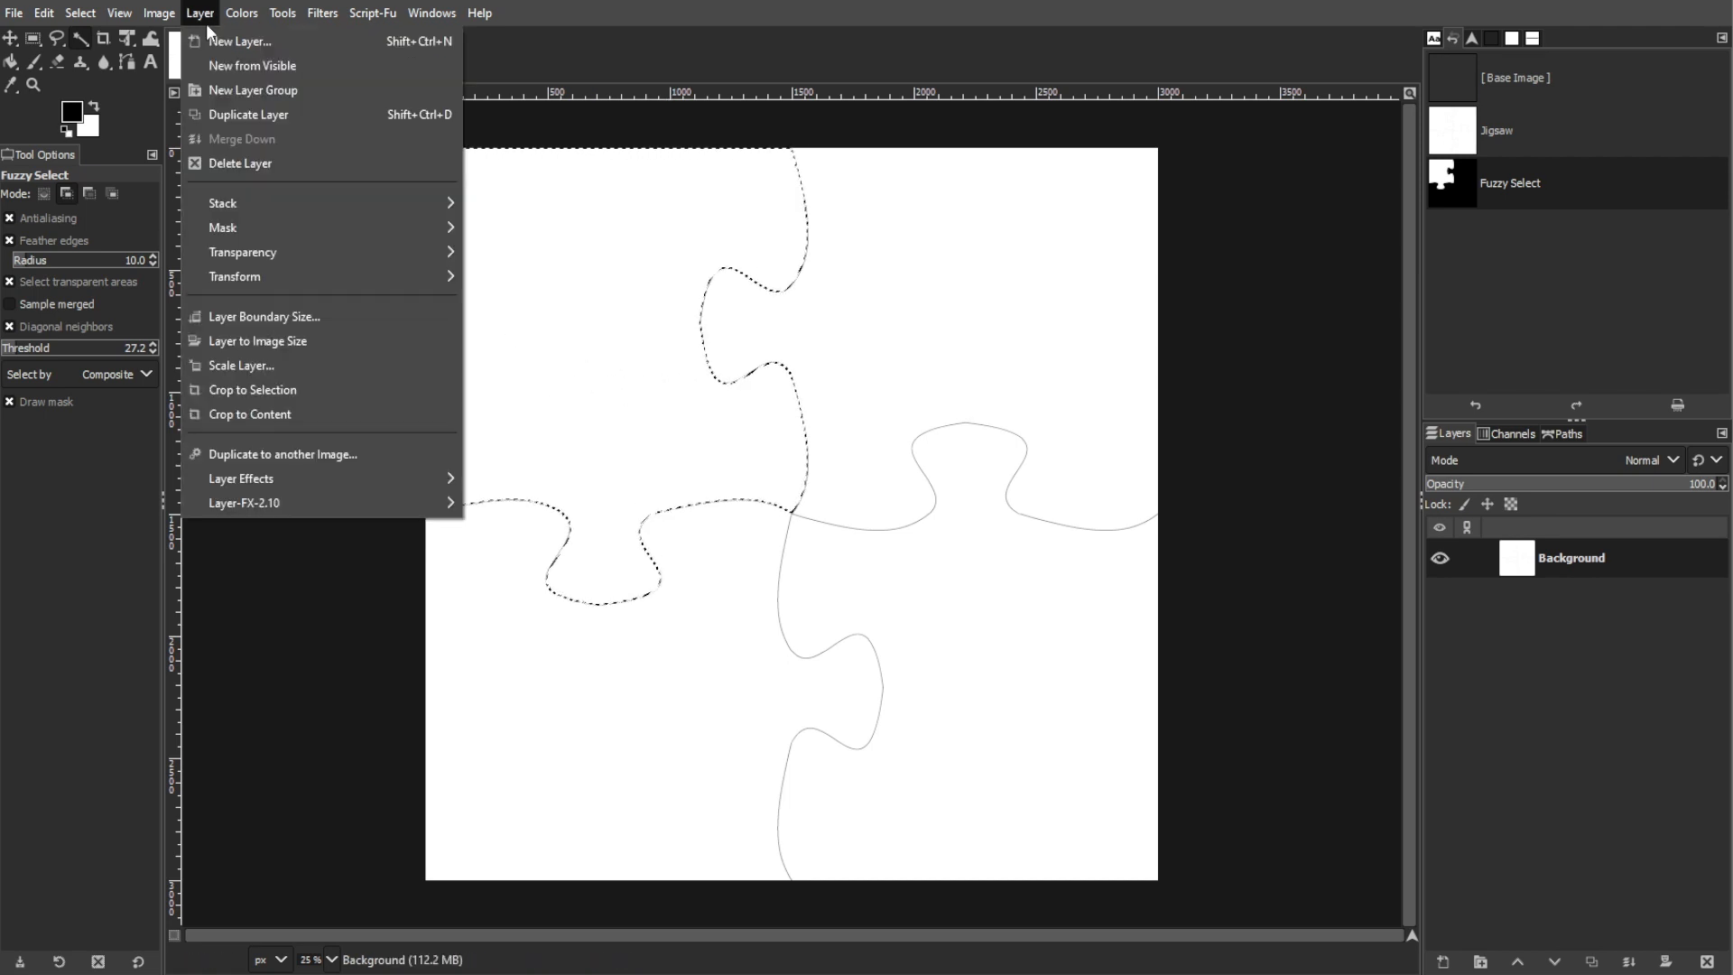
{"action": "left_click", "coordinate": [215, 38]}
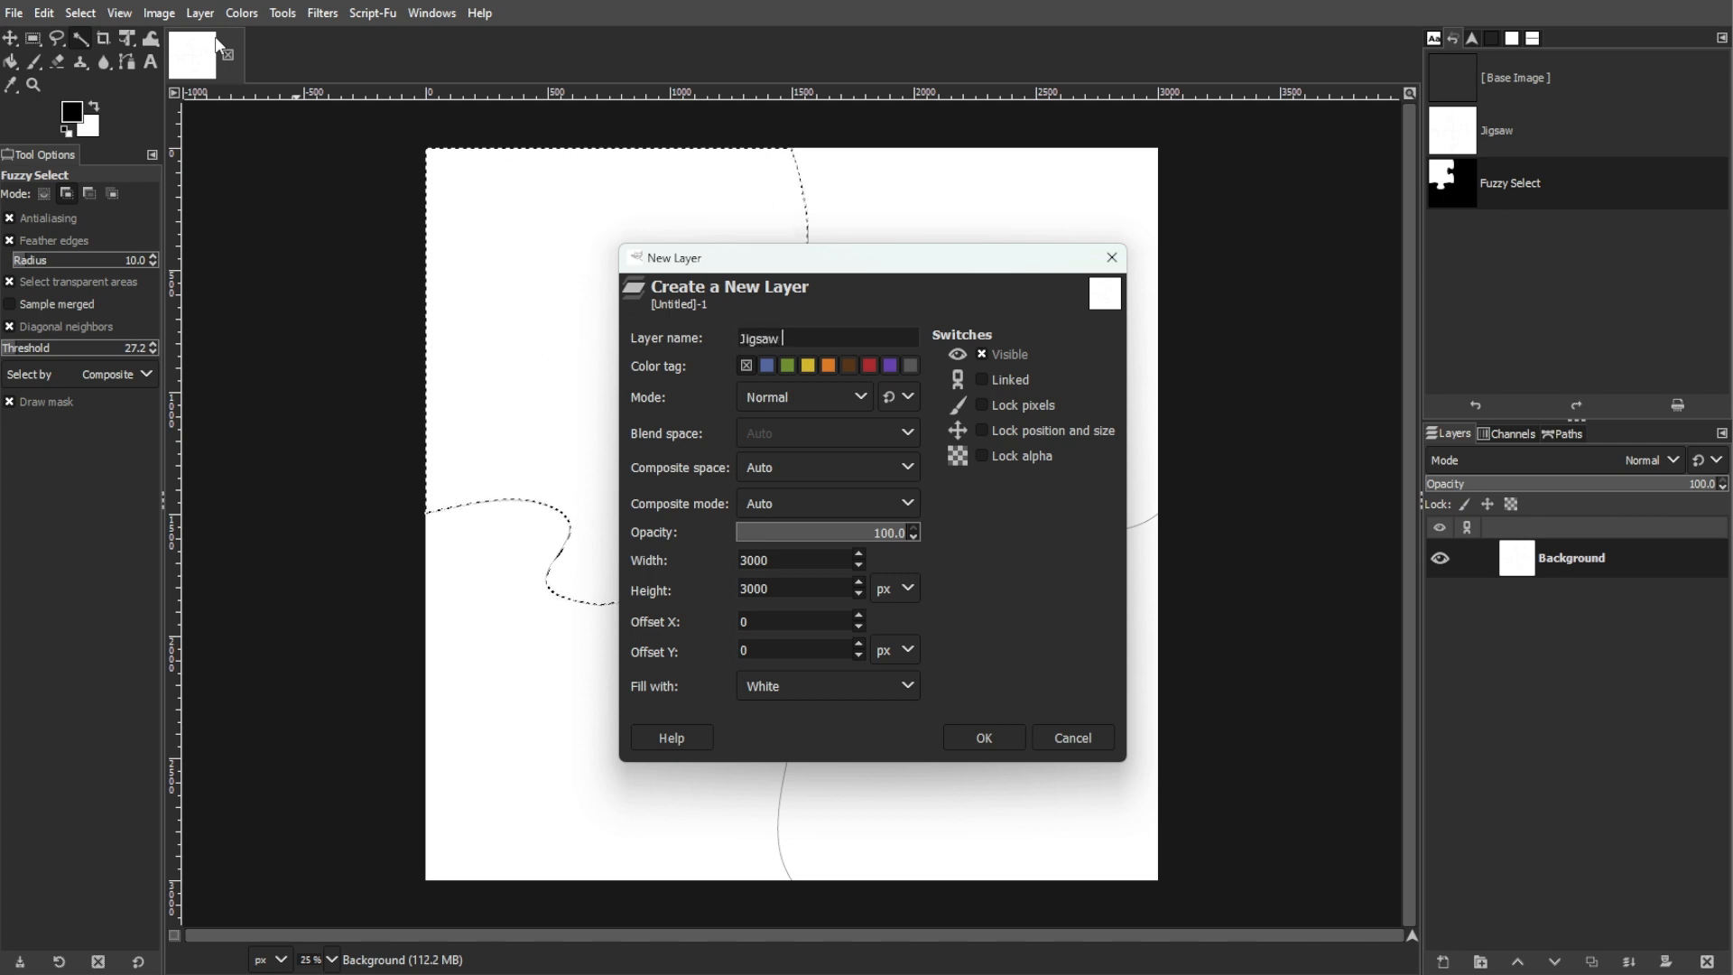
{"action": "left_click", "coordinate": [805, 682]}
{"action": "left_click", "coordinate": [898, 785]}
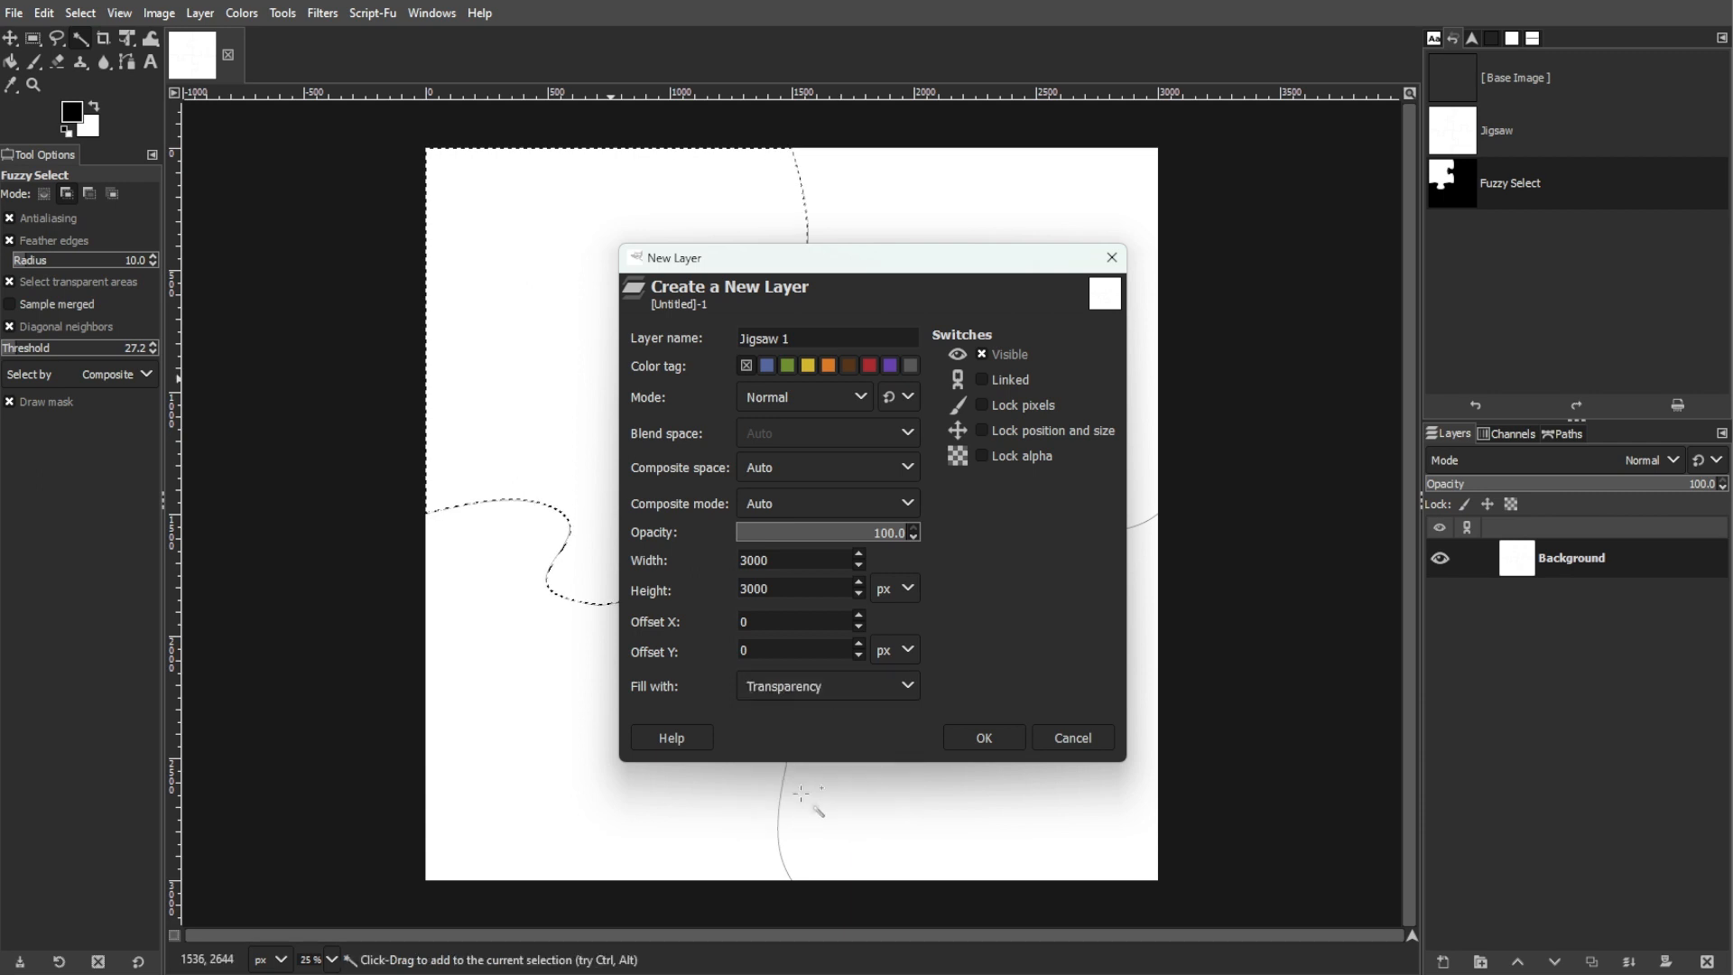
{"action": "left_click", "coordinate": [982, 740]}
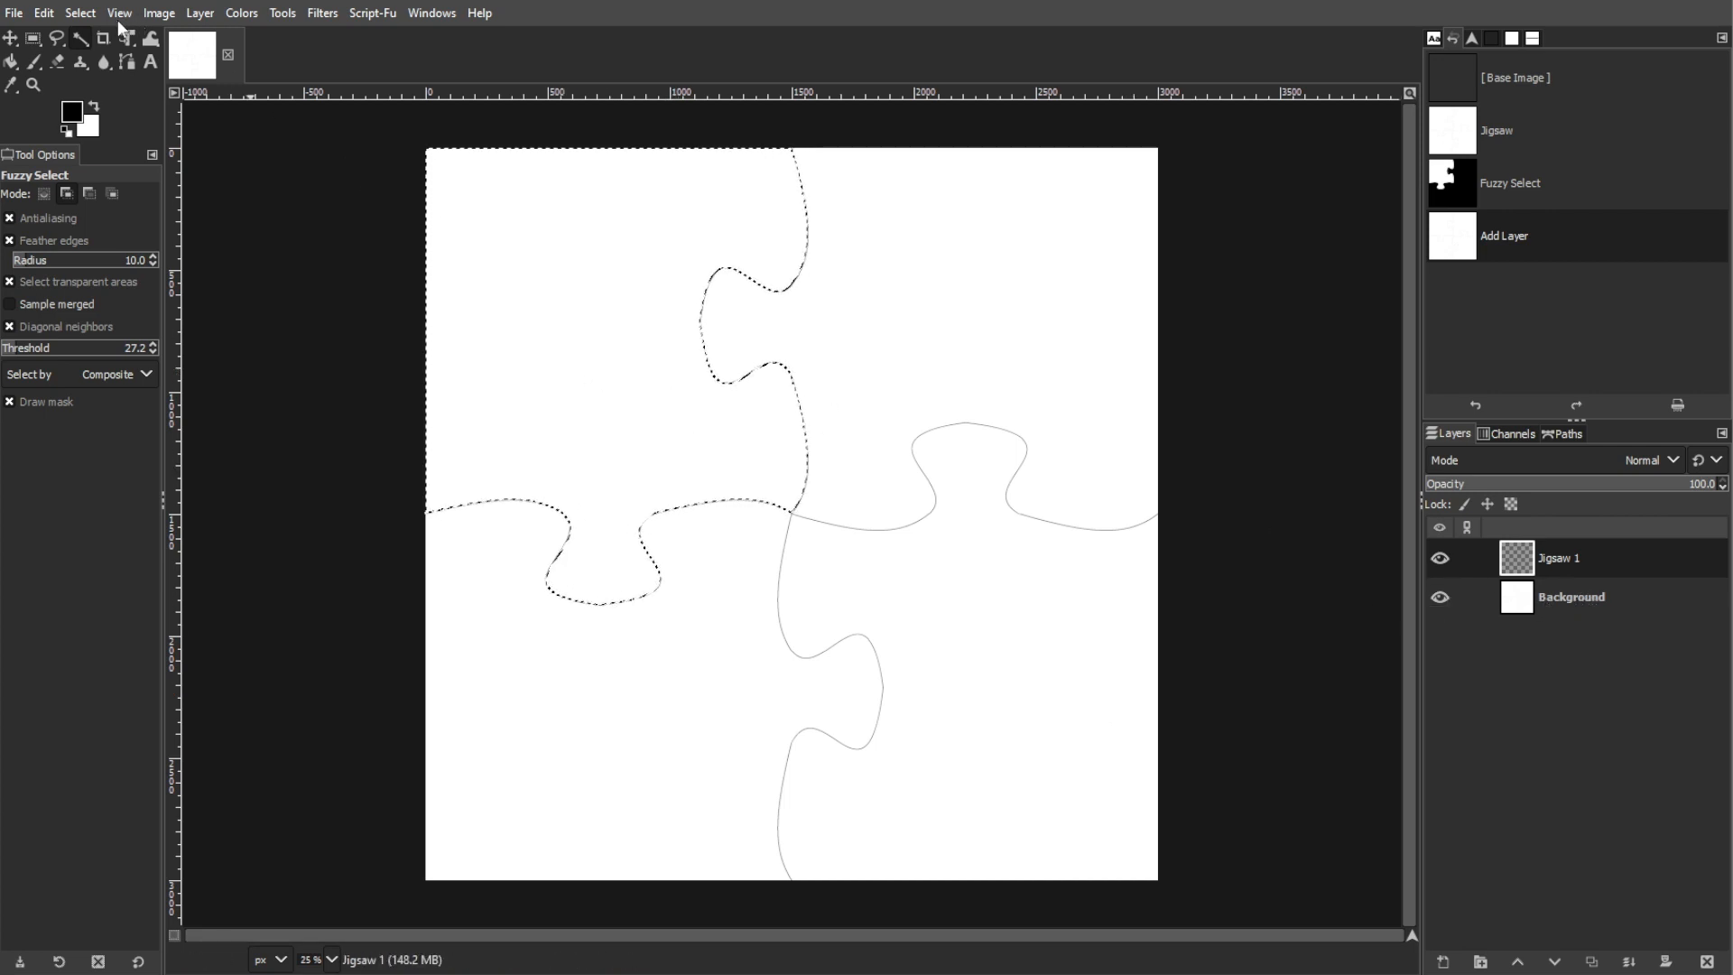
Fill the upper-left piece with the white background color on Jigsaw 1 and shrink the selection by 30 px
{"action": "left_click", "coordinate": [46, 16]}
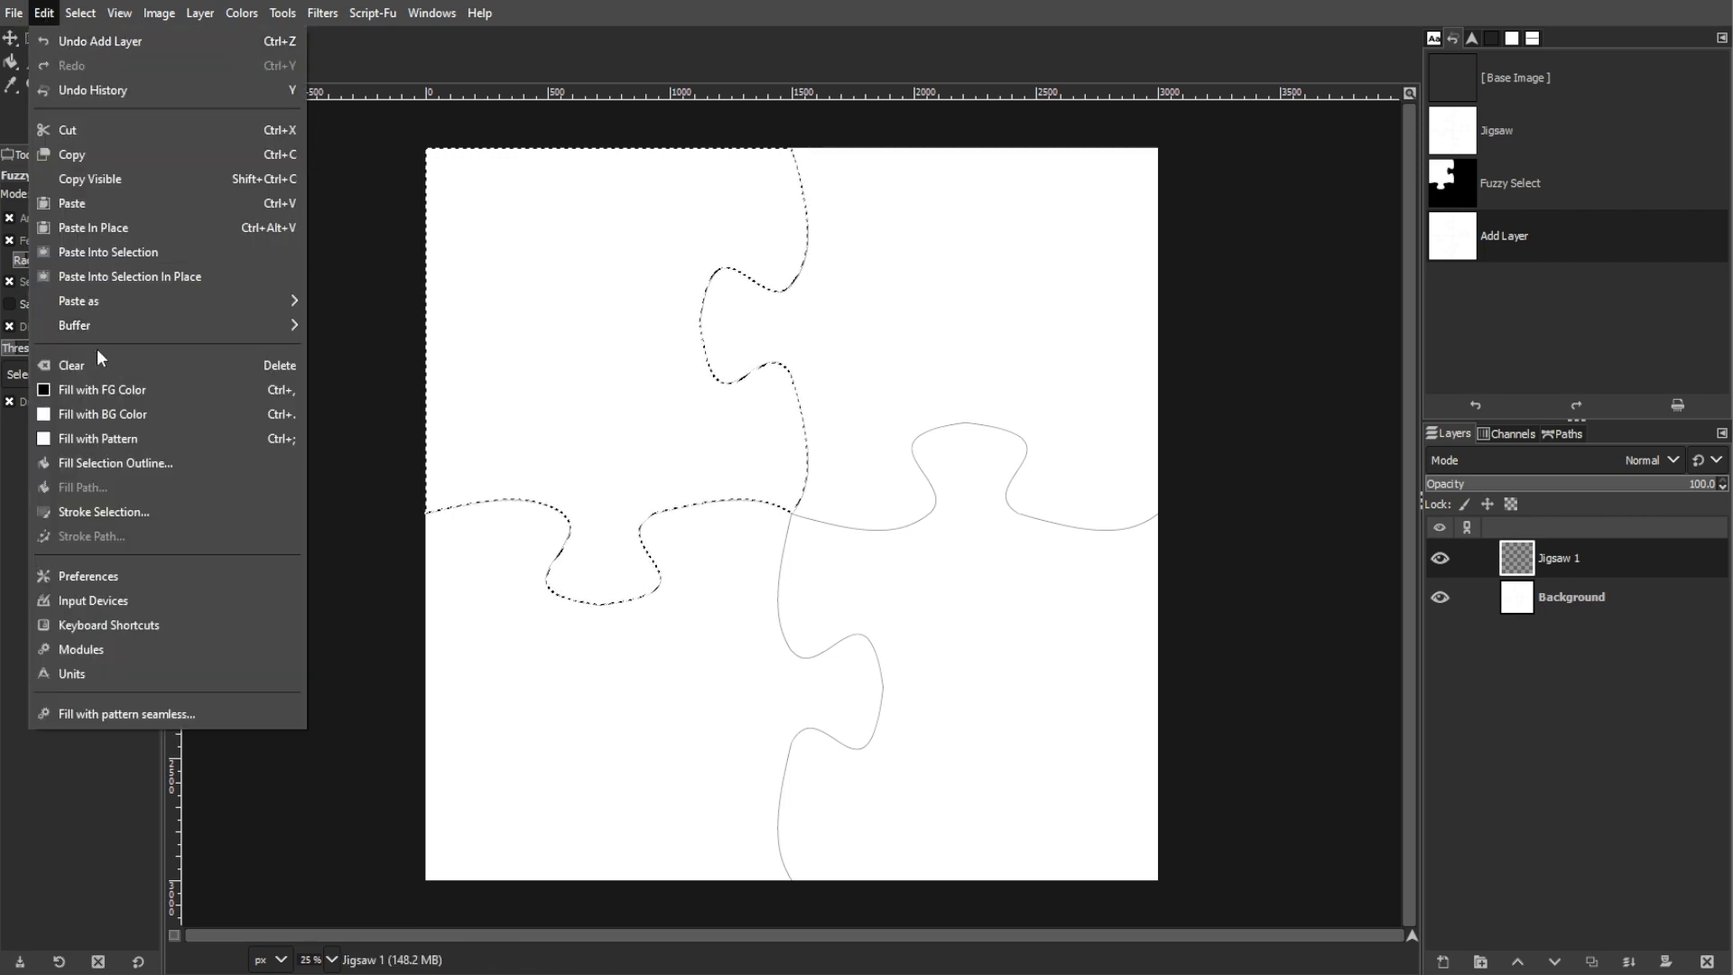
{"action": "left_click", "coordinate": [138, 414]}
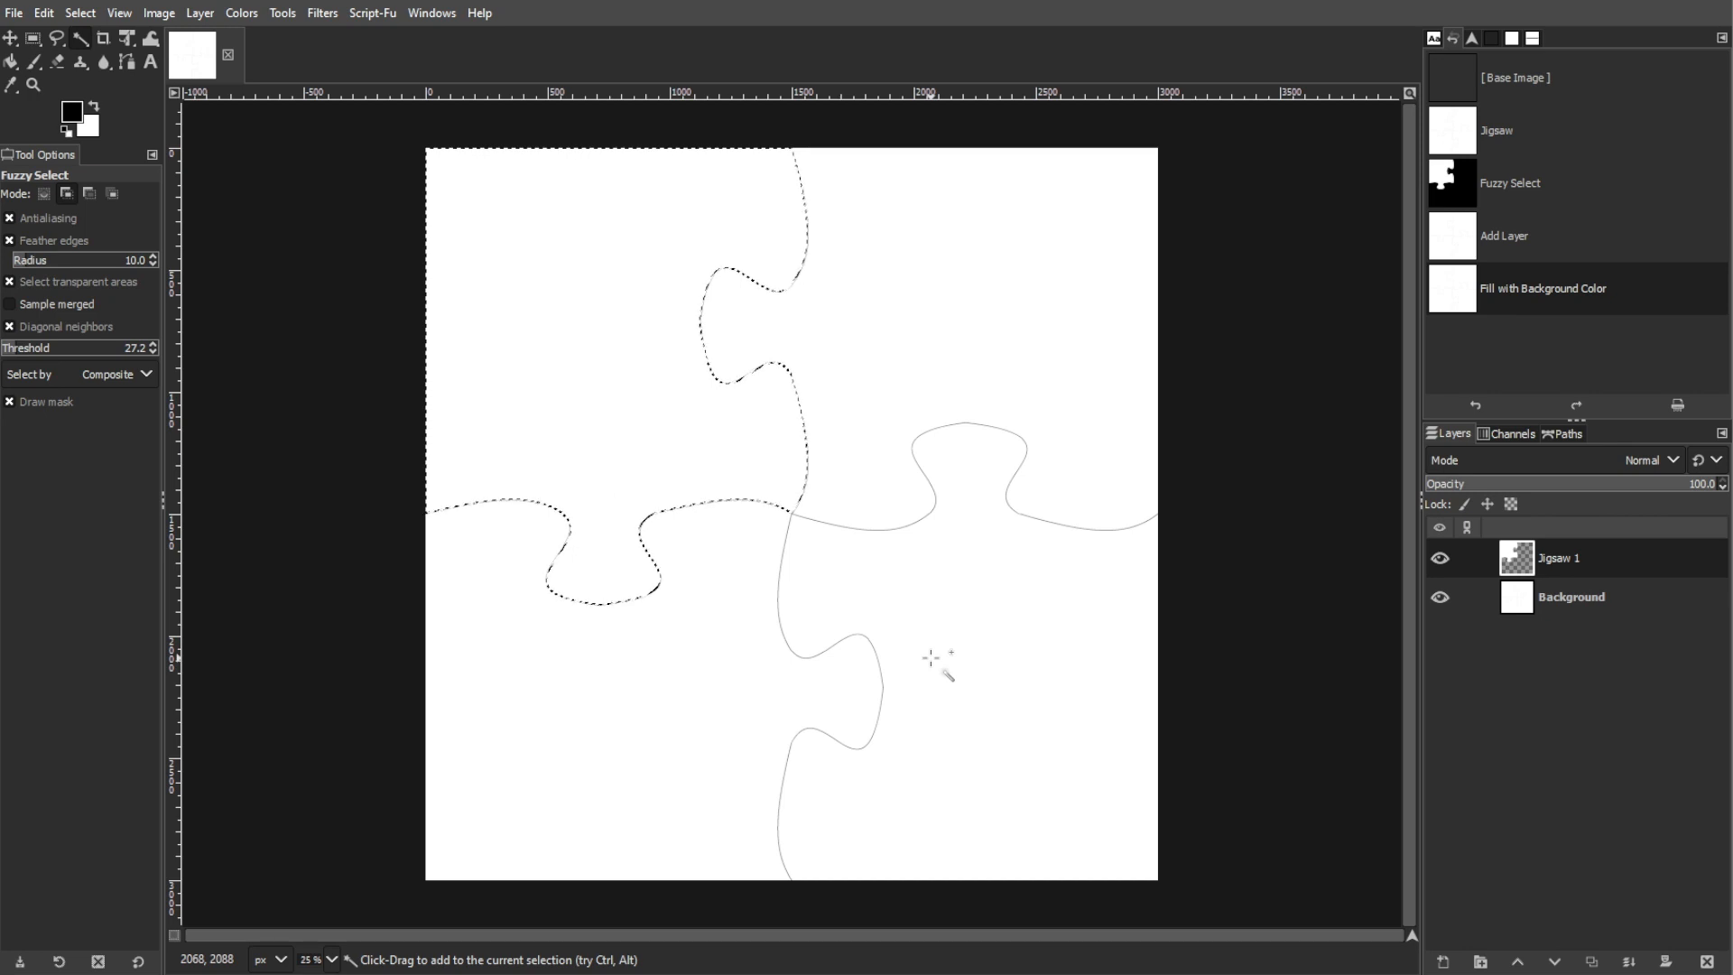
{"action": "left_click", "coordinate": [83, 16]}
{"action": "left_click", "coordinate": [117, 276]}
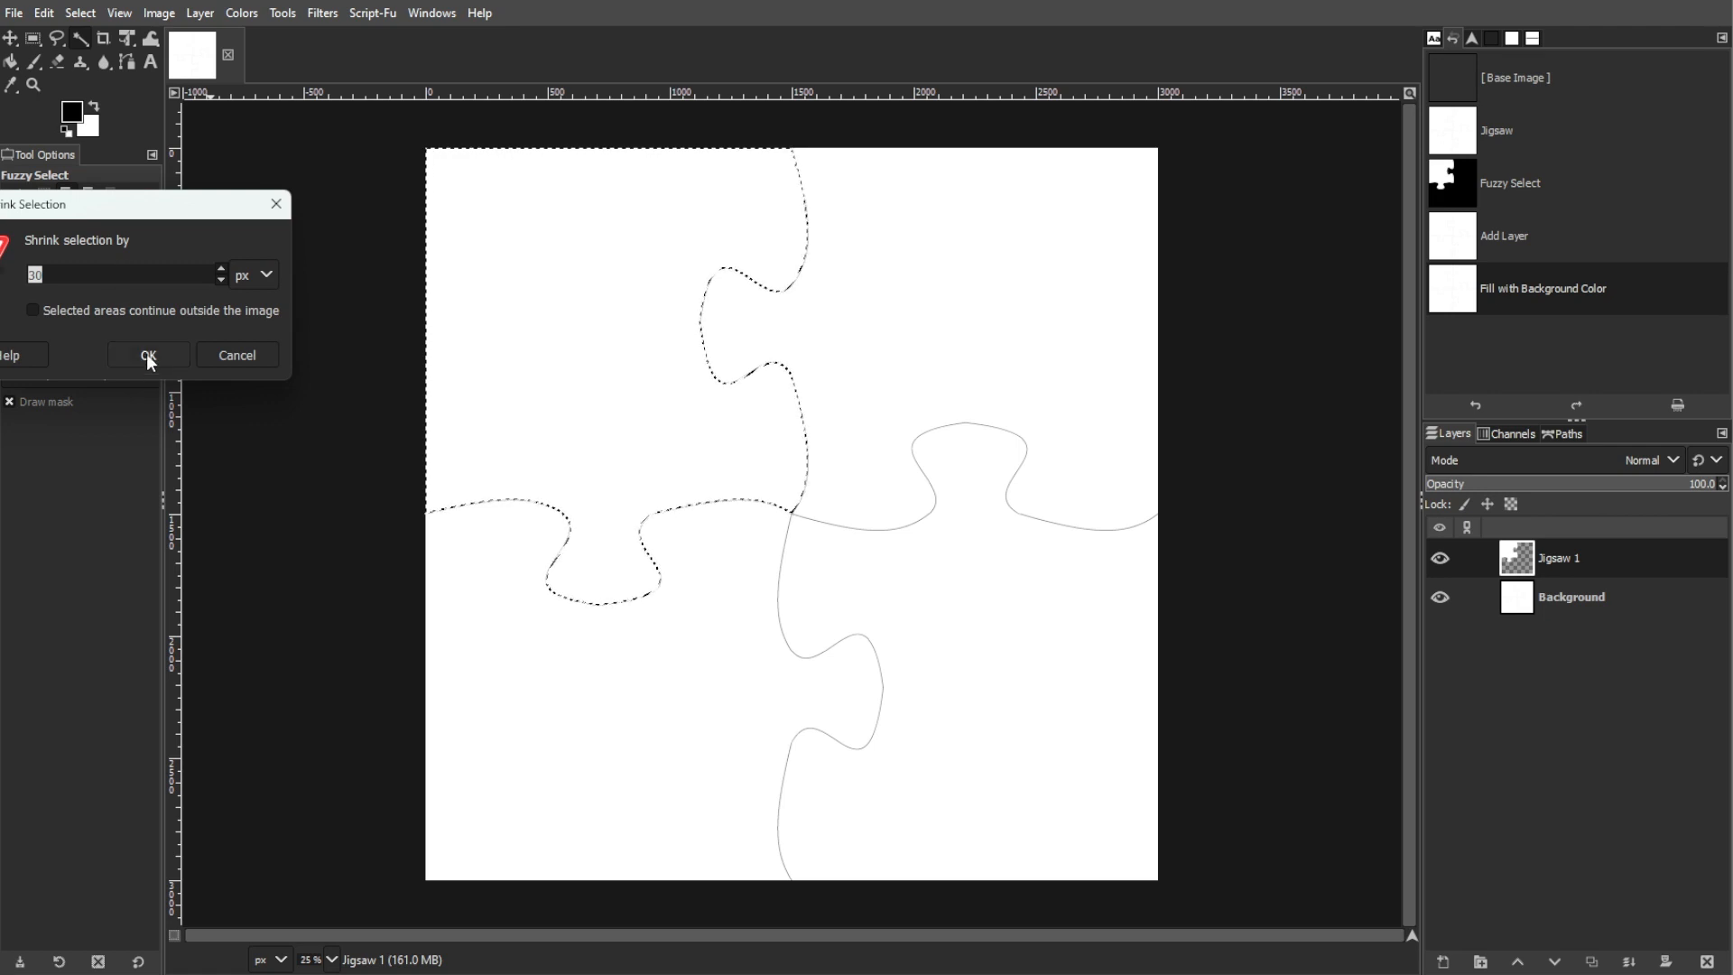
{"action": "left_click_drag", "start_coordinate": [126, 214], "coordinate": [440, 216]}
{"action": "left_click", "coordinate": [448, 357]}
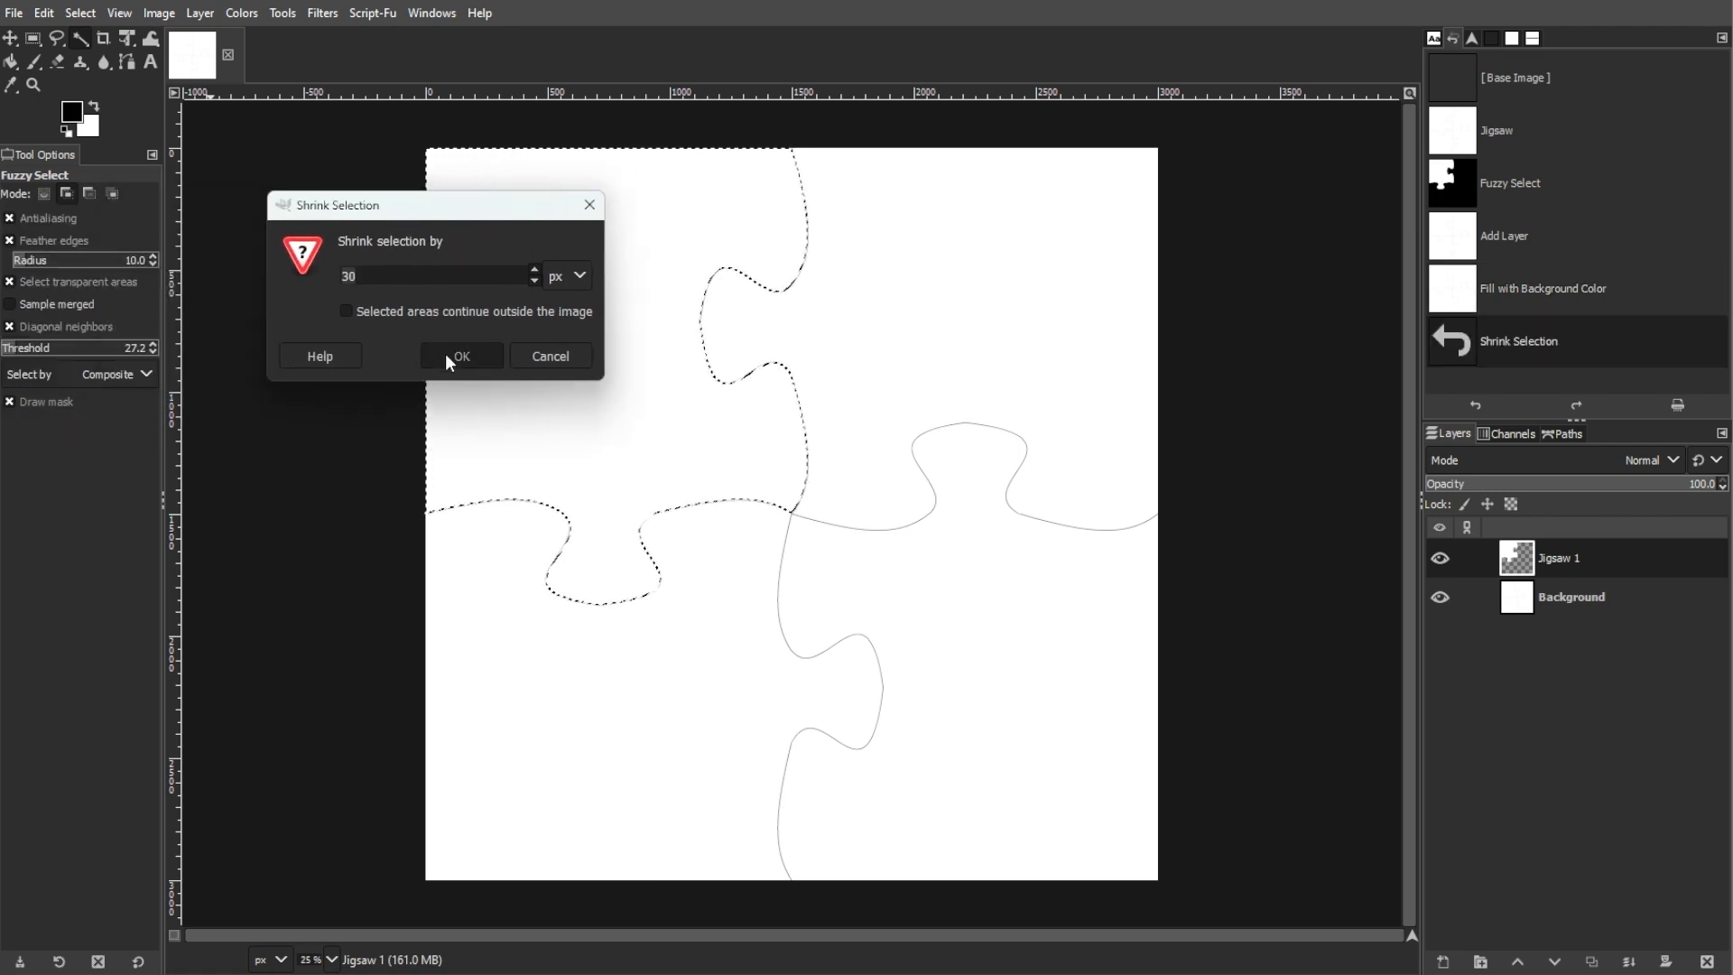
Set the foreground color to 565656 and fill the shrunken upper-left selection with it
{"action": "left_click", "coordinate": [72, 111]}
{"action": "left_click", "coordinate": [423, 319]}
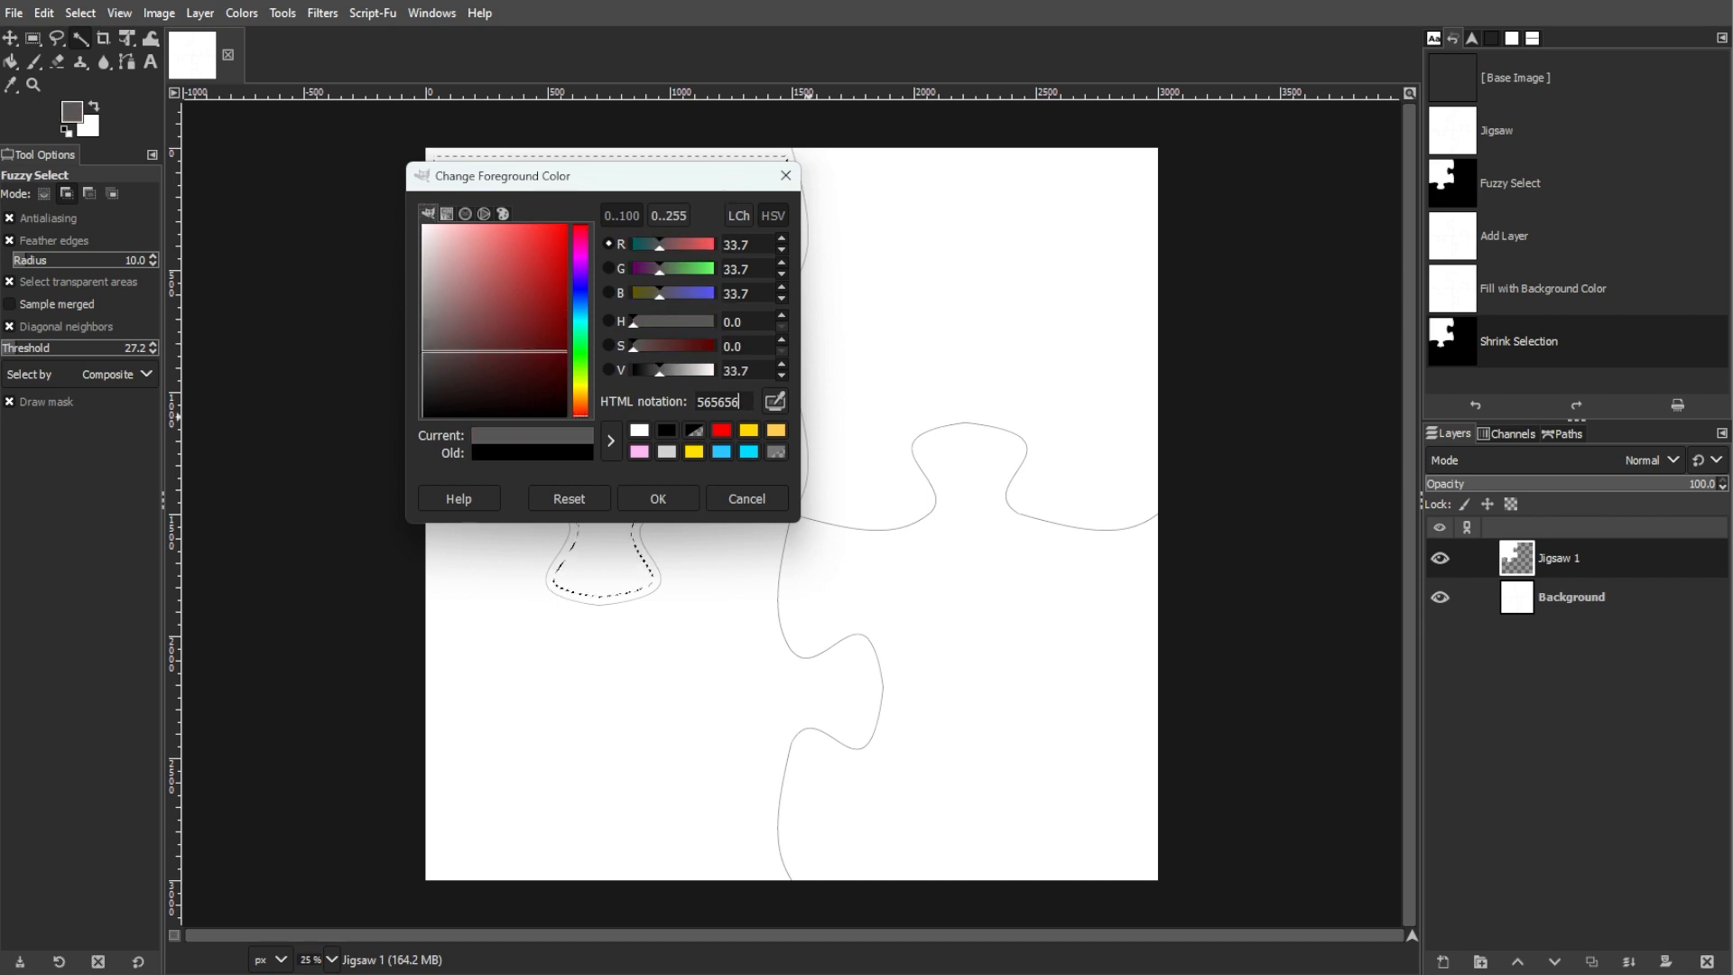
{"action": "left_click", "coordinate": [658, 498]}
{"action": "left_click", "coordinate": [43, 13]}
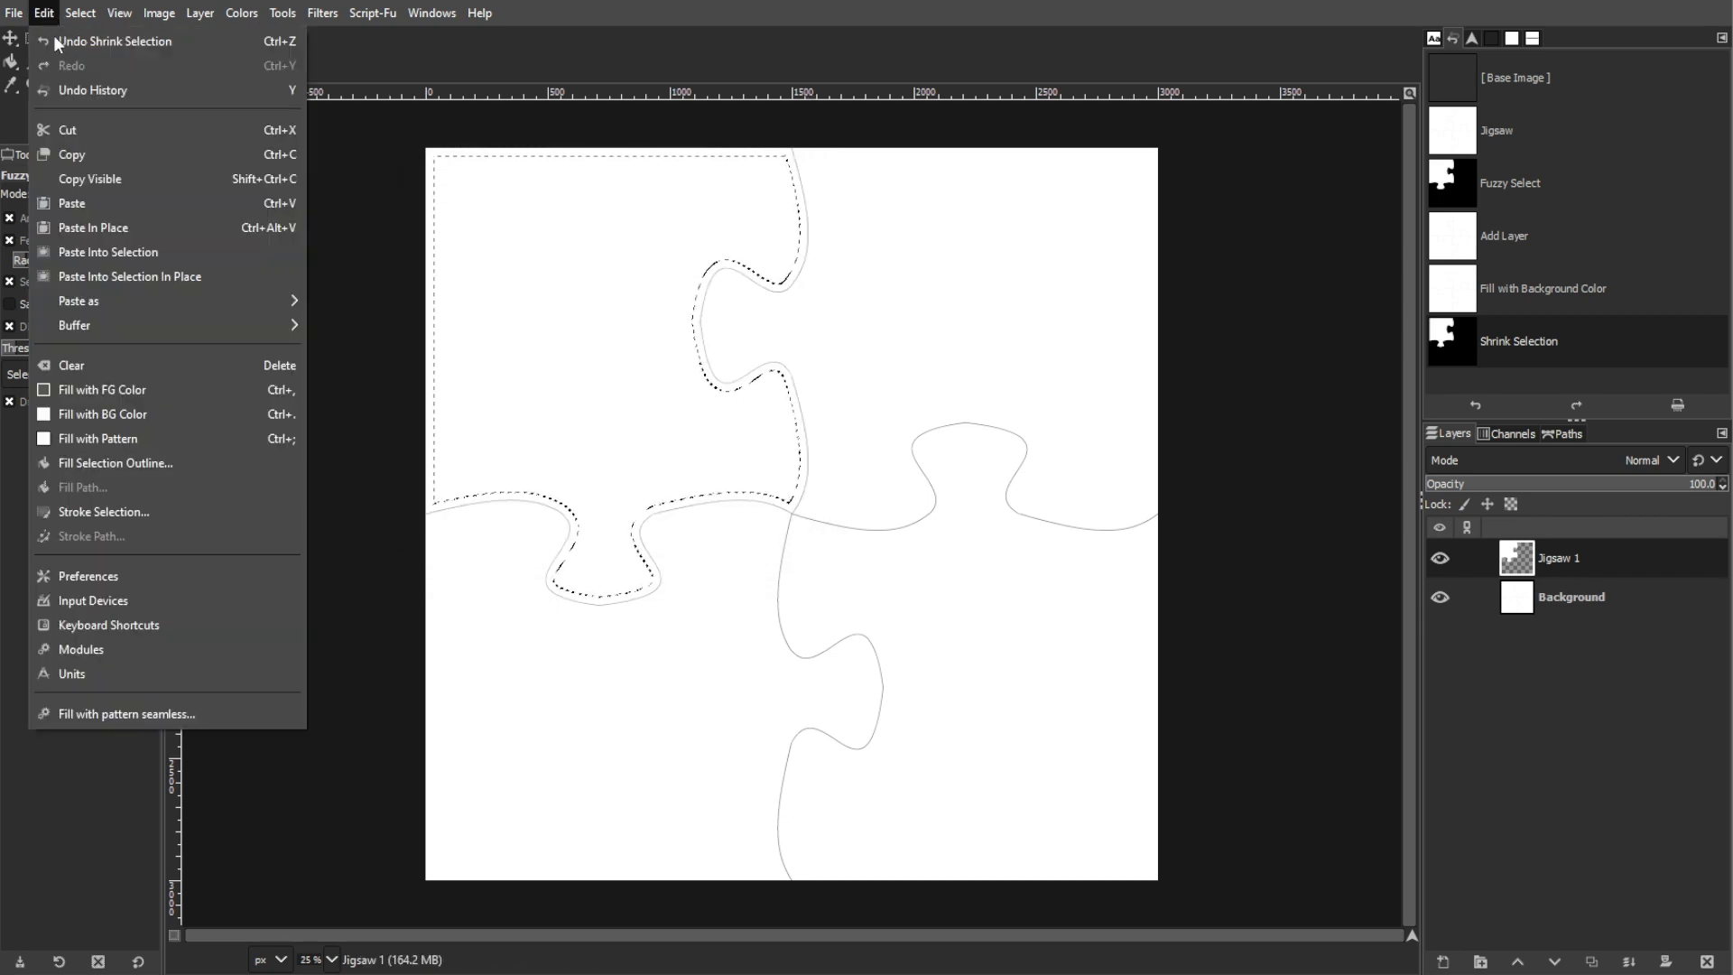
{"action": "left_click", "coordinate": [141, 393]}
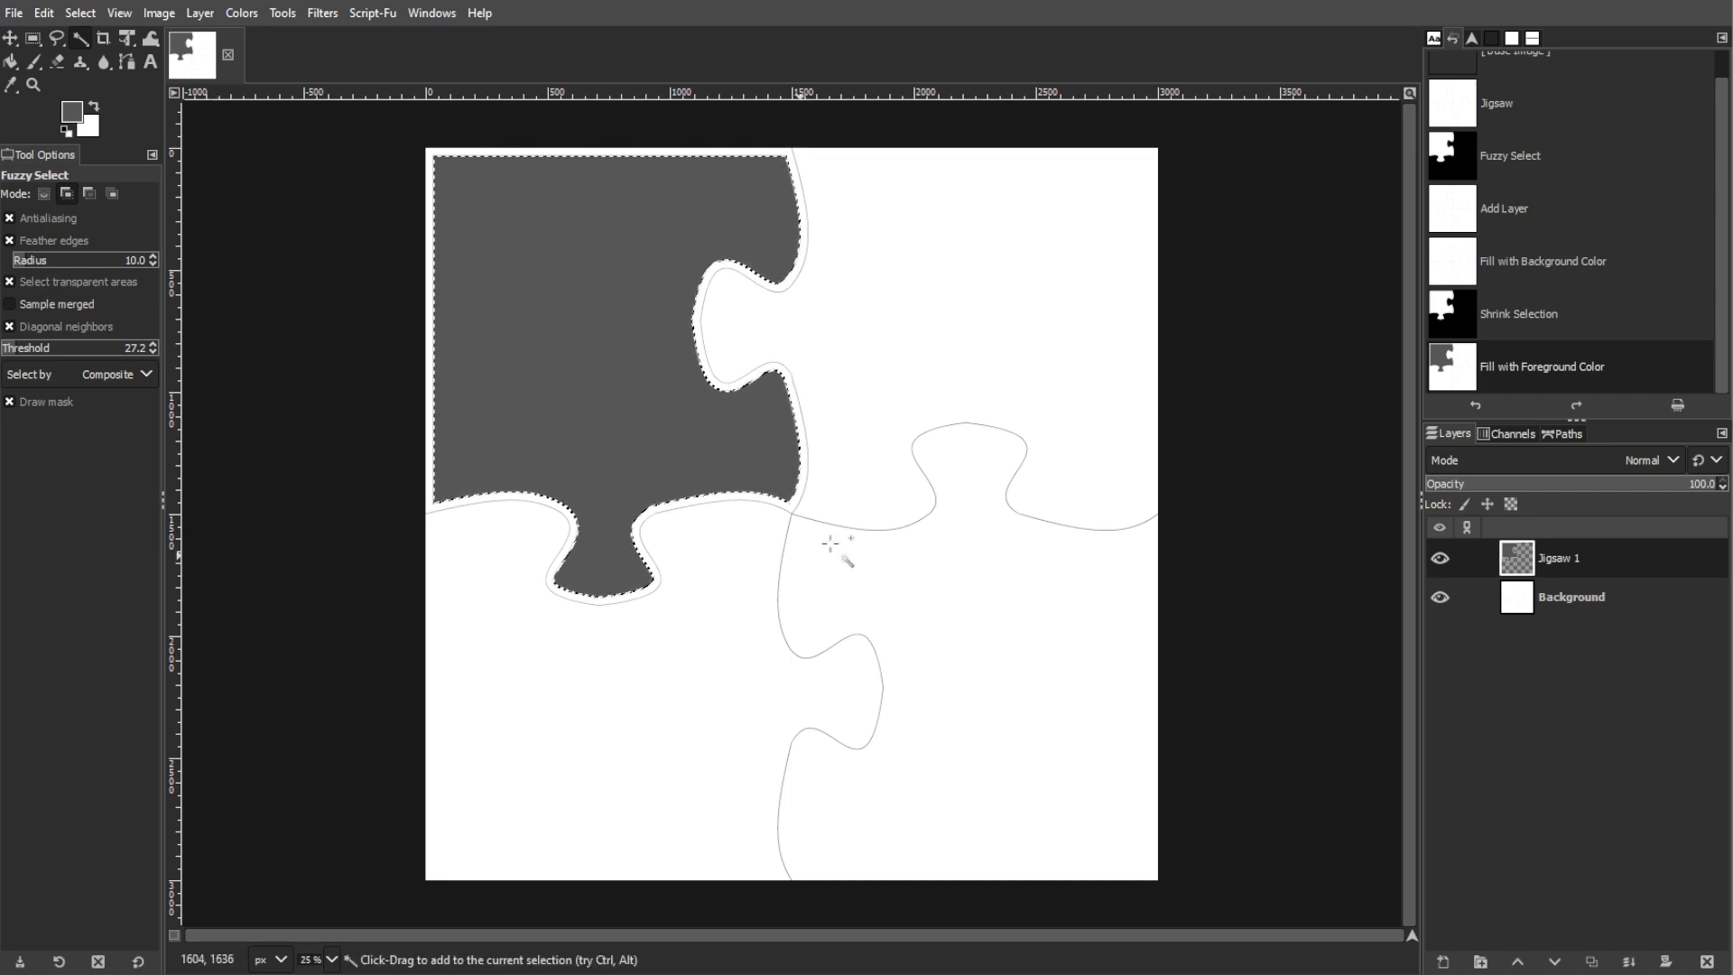
Fill a shrunken selection of the upper-right piece with the foreground color on a new transparent layer named Jigsaw 2, and deselect
{"action": "key", "text": "ctrl+f"}
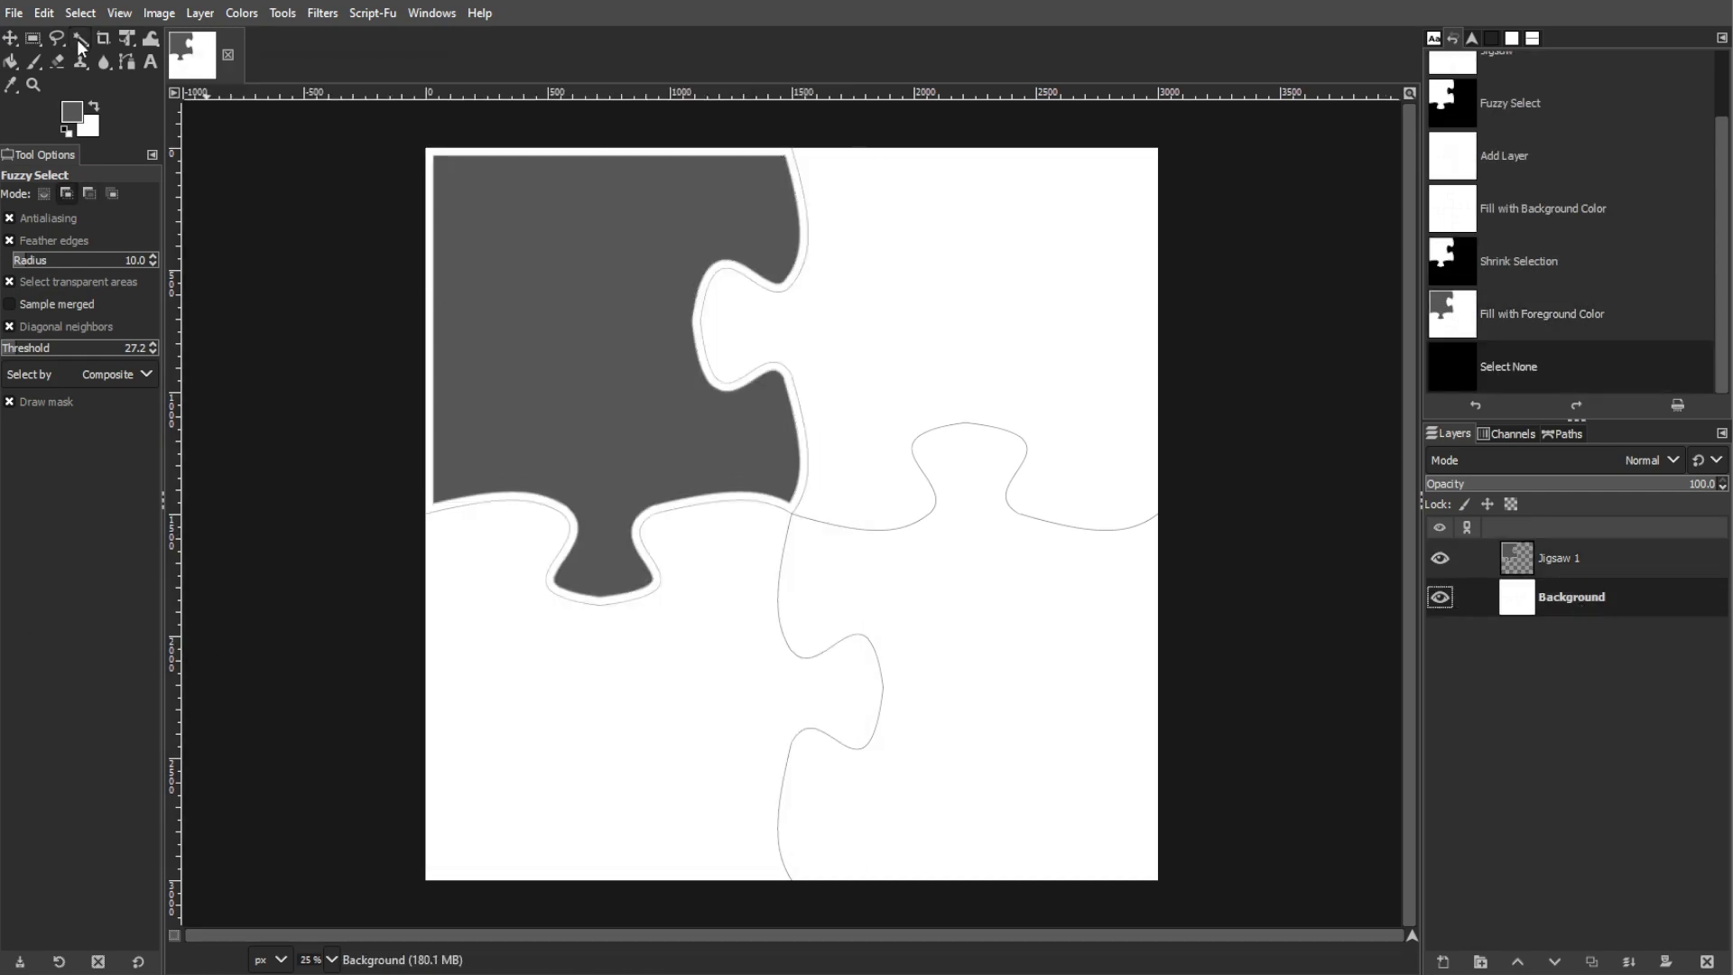
{"action": "key", "text": "shift+ctrl+n"}
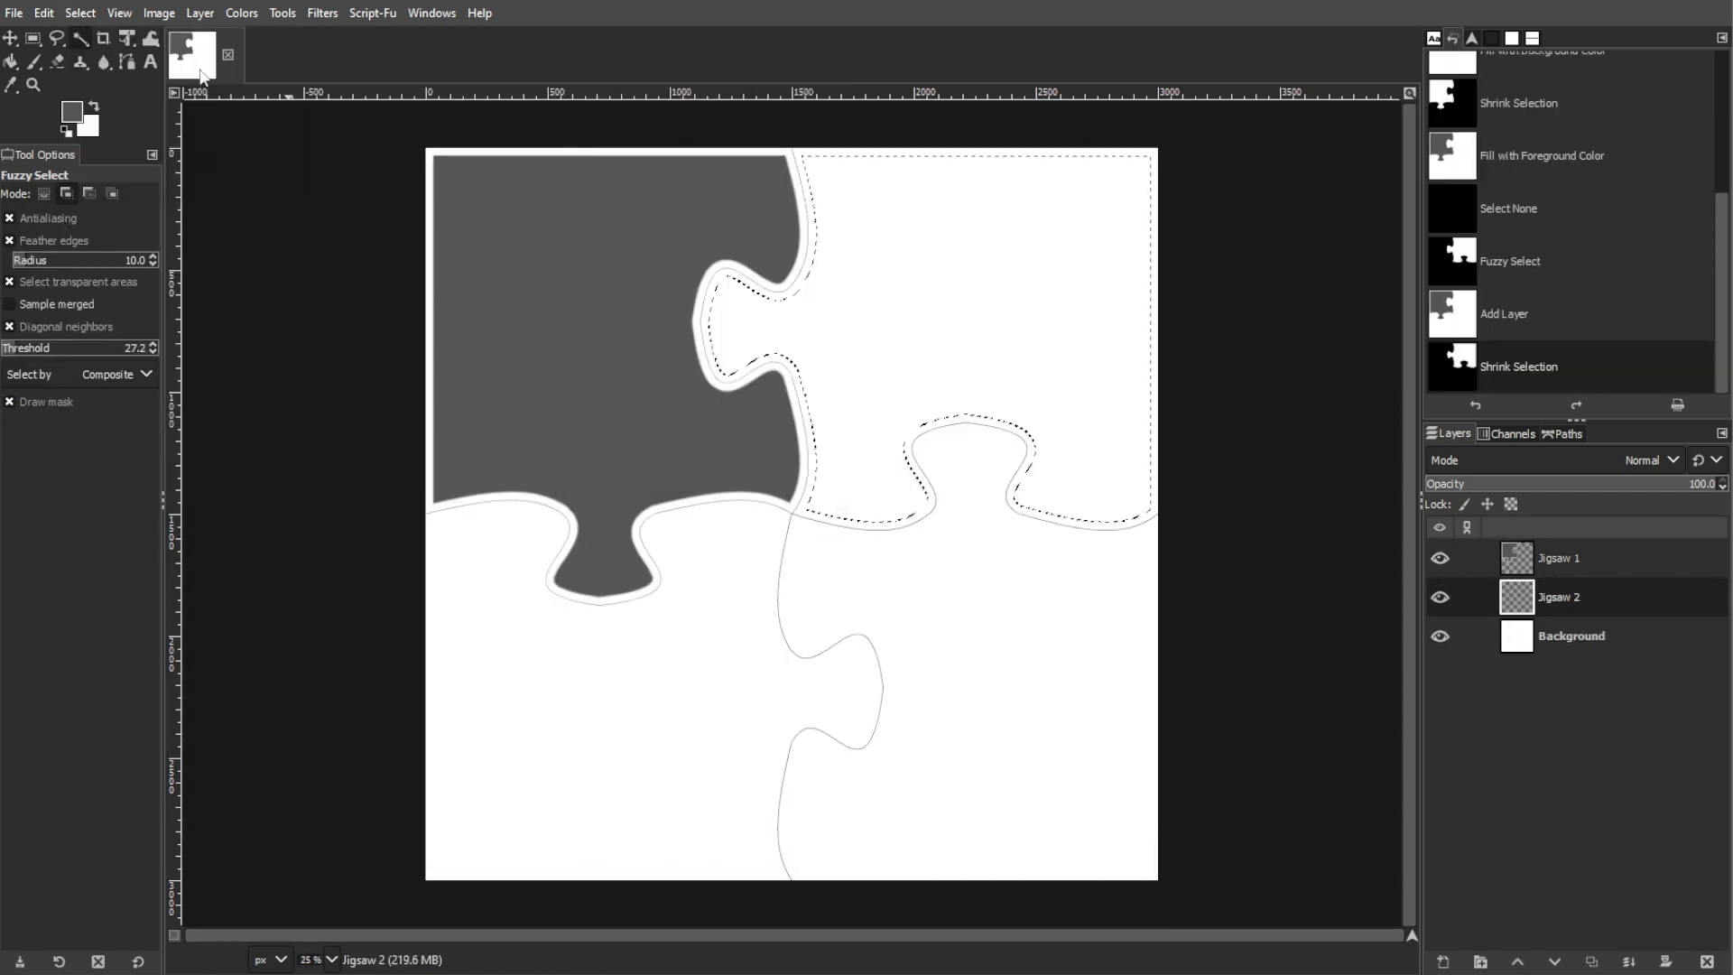
{"action": "left_click", "coordinate": [43, 14]}
{"action": "left_click", "coordinate": [101, 409]}
{"action": "key", "text": "ctrl+shift+a"}
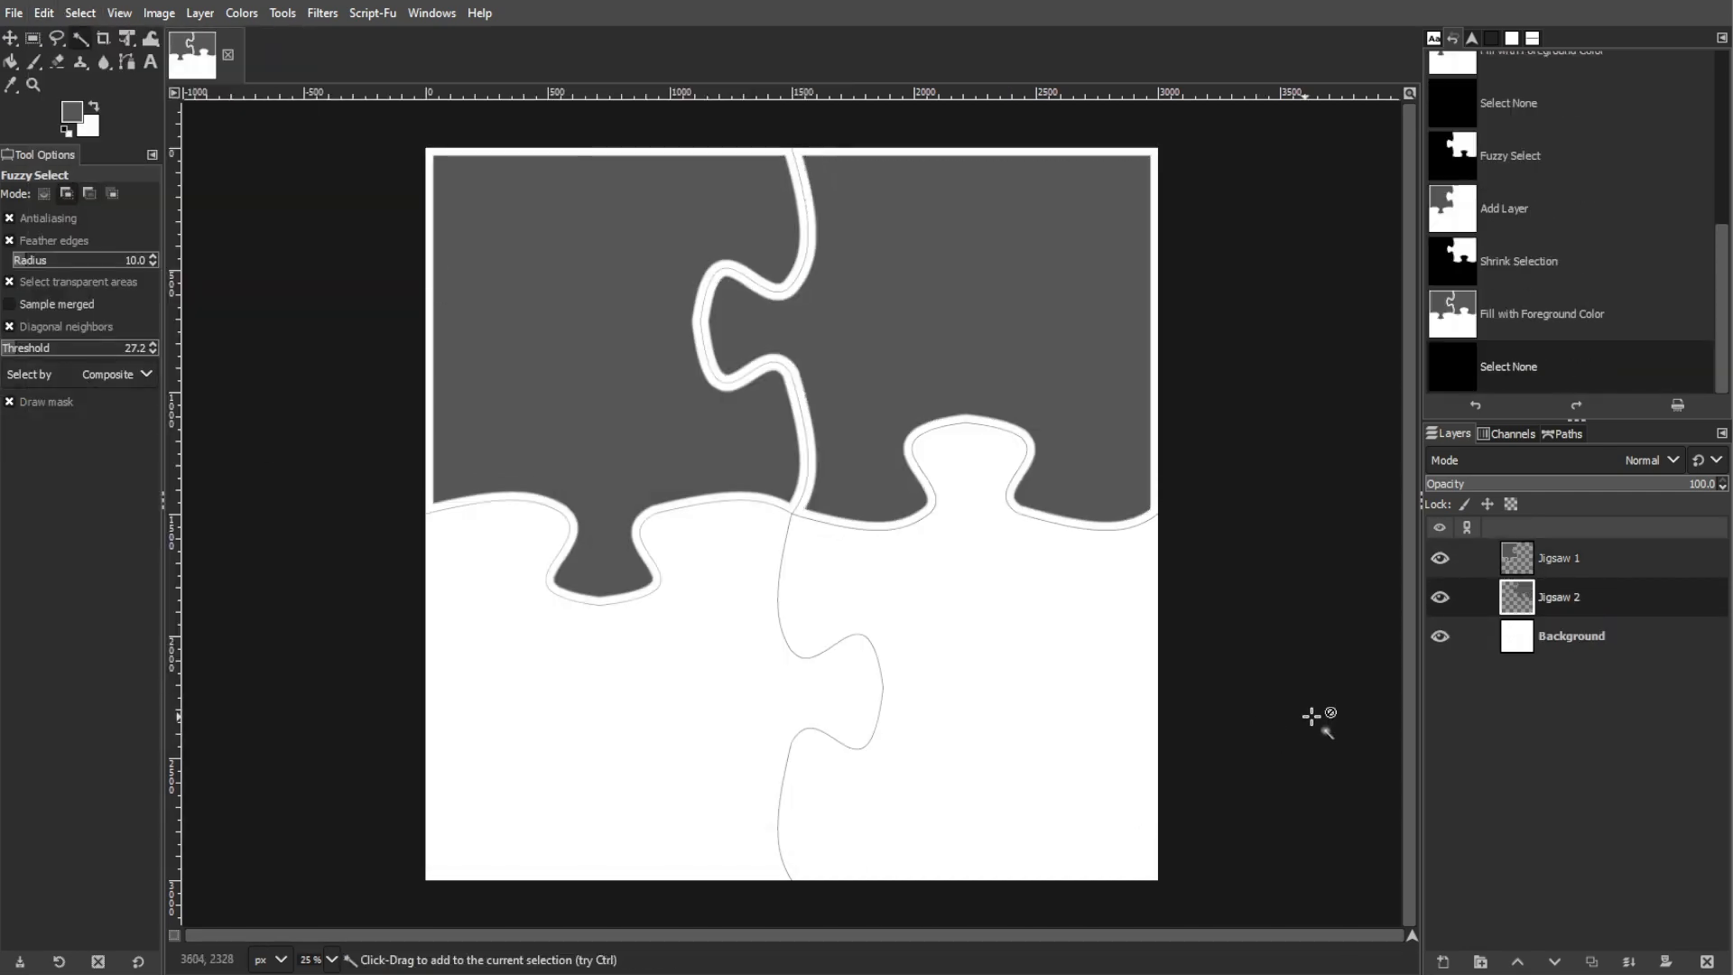
Fuzzy-select the lower-left puzzle piece on the Background layer and add a transparent layer named Jigsaw 3
{"action": "left_click", "coordinate": [1572, 637]}
{"action": "left_click", "coordinate": [589, 699]}
{"action": "key", "text": "ctrl+shift+n"}
{"action": "type", "text": "Jigsaw 3"}
{"action": "key", "text": "Return"}
Shrink the lower-left piece's selection by 30 px, fill it with the foreground color on Jigsaw 3, and deselect
{"action": "left_click", "coordinate": [89, 16]}
{"action": "left_click", "coordinate": [126, 332]}
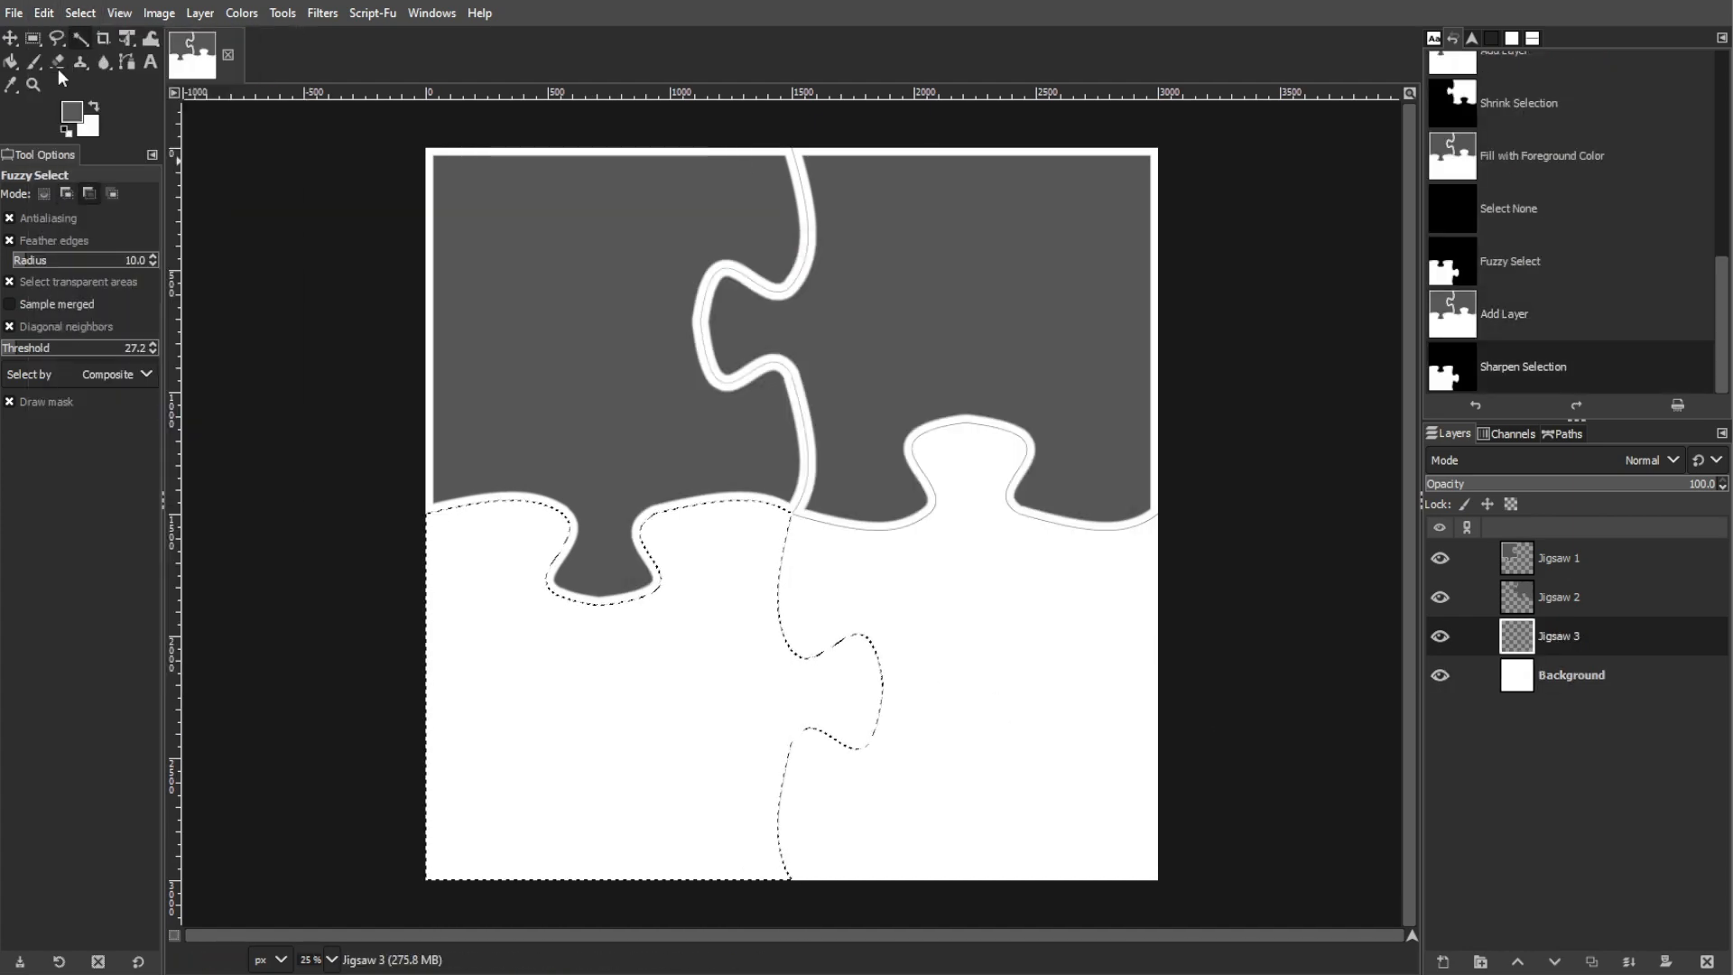
{"action": "left_click", "coordinate": [44, 14]}
{"action": "left_click", "coordinate": [102, 401]}
{"action": "key", "text": "ctrl+shift+a"}
Fuzzy-select the lower-right puzzle piece on the Background layer and add a transparent layer named Jigsaw 4
{"action": "left_click", "coordinate": [1572, 676]}
{"action": "left_click", "coordinate": [951, 650]}
{"action": "key", "text": "ctrl+shift+n"}
{"action": "type", "text": "Jigsaw 4"}
{"action": "key", "text": "Return"}
Shrink the lower-right piece's selection by 30 px, fill it with the foreground color on Jigsaw 4, and deselect
{"action": "left_click", "coordinate": [84, 14]}
{"action": "left_click", "coordinate": [126, 333]}
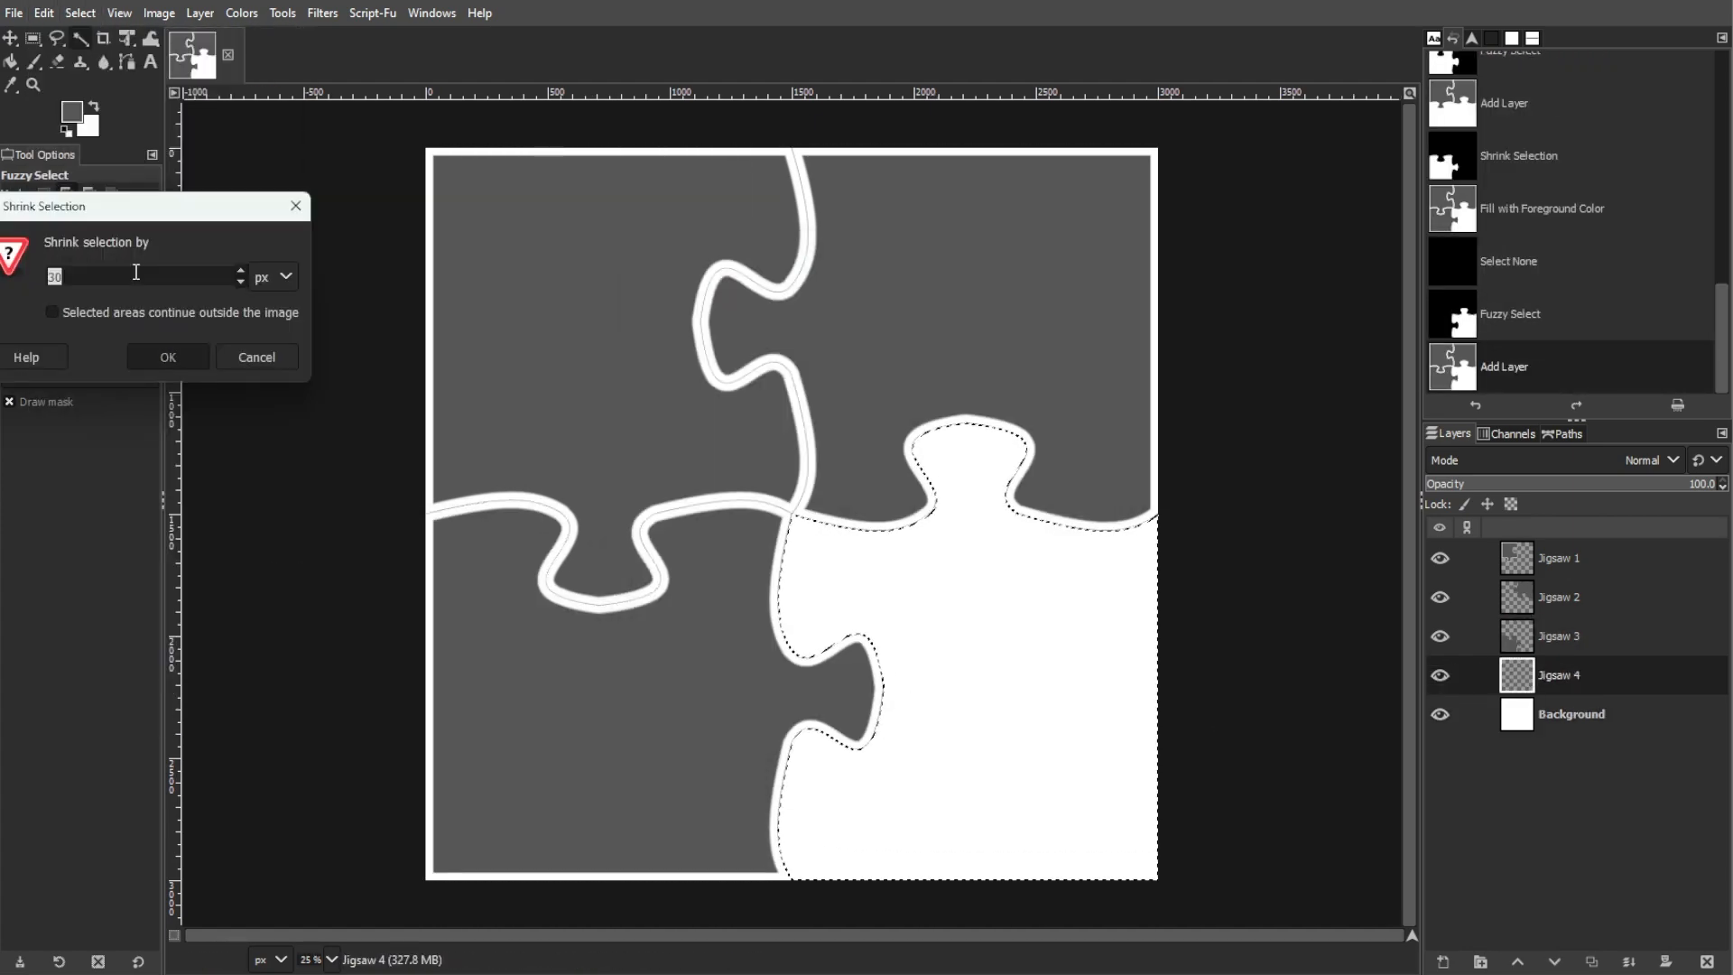
{"action": "key", "text": "Return"}
{"action": "left_click", "coordinate": [43, 13]}
{"action": "left_click", "coordinate": [102, 405]}
{"action": "key", "text": "ctrl+shift+a"}
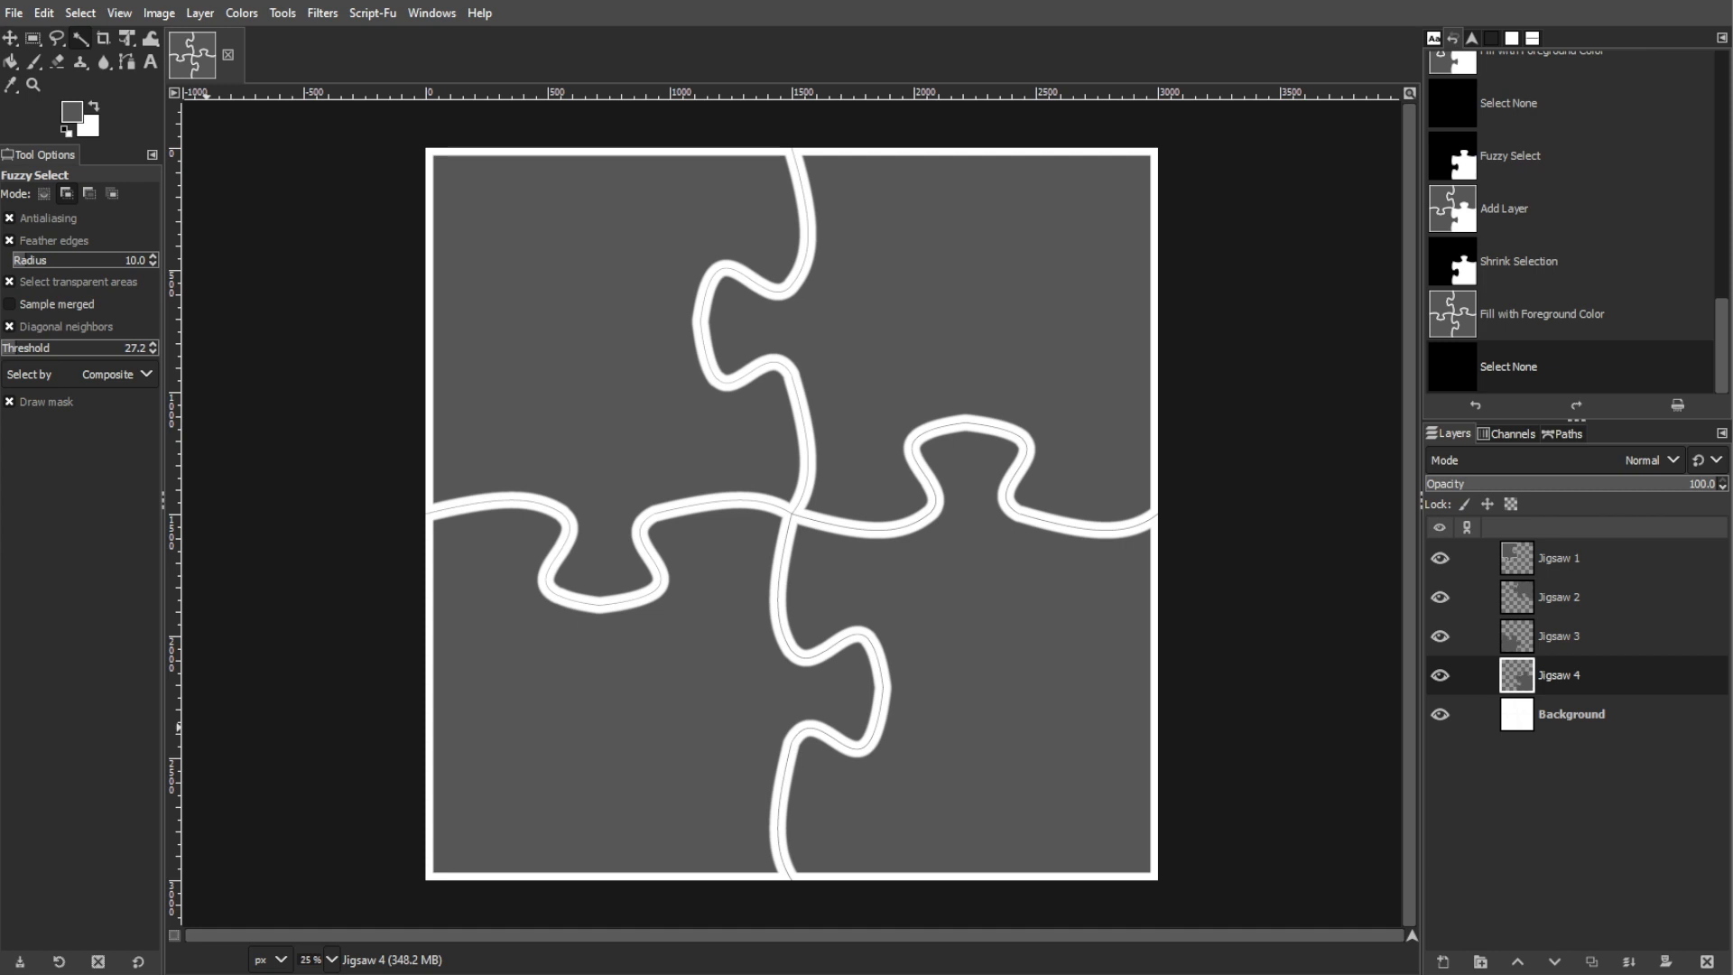
Open the Pexels photo of the sea tower as a new layer directly above Jigsaw 1
{"action": "left_click", "coordinate": [1548, 555]}
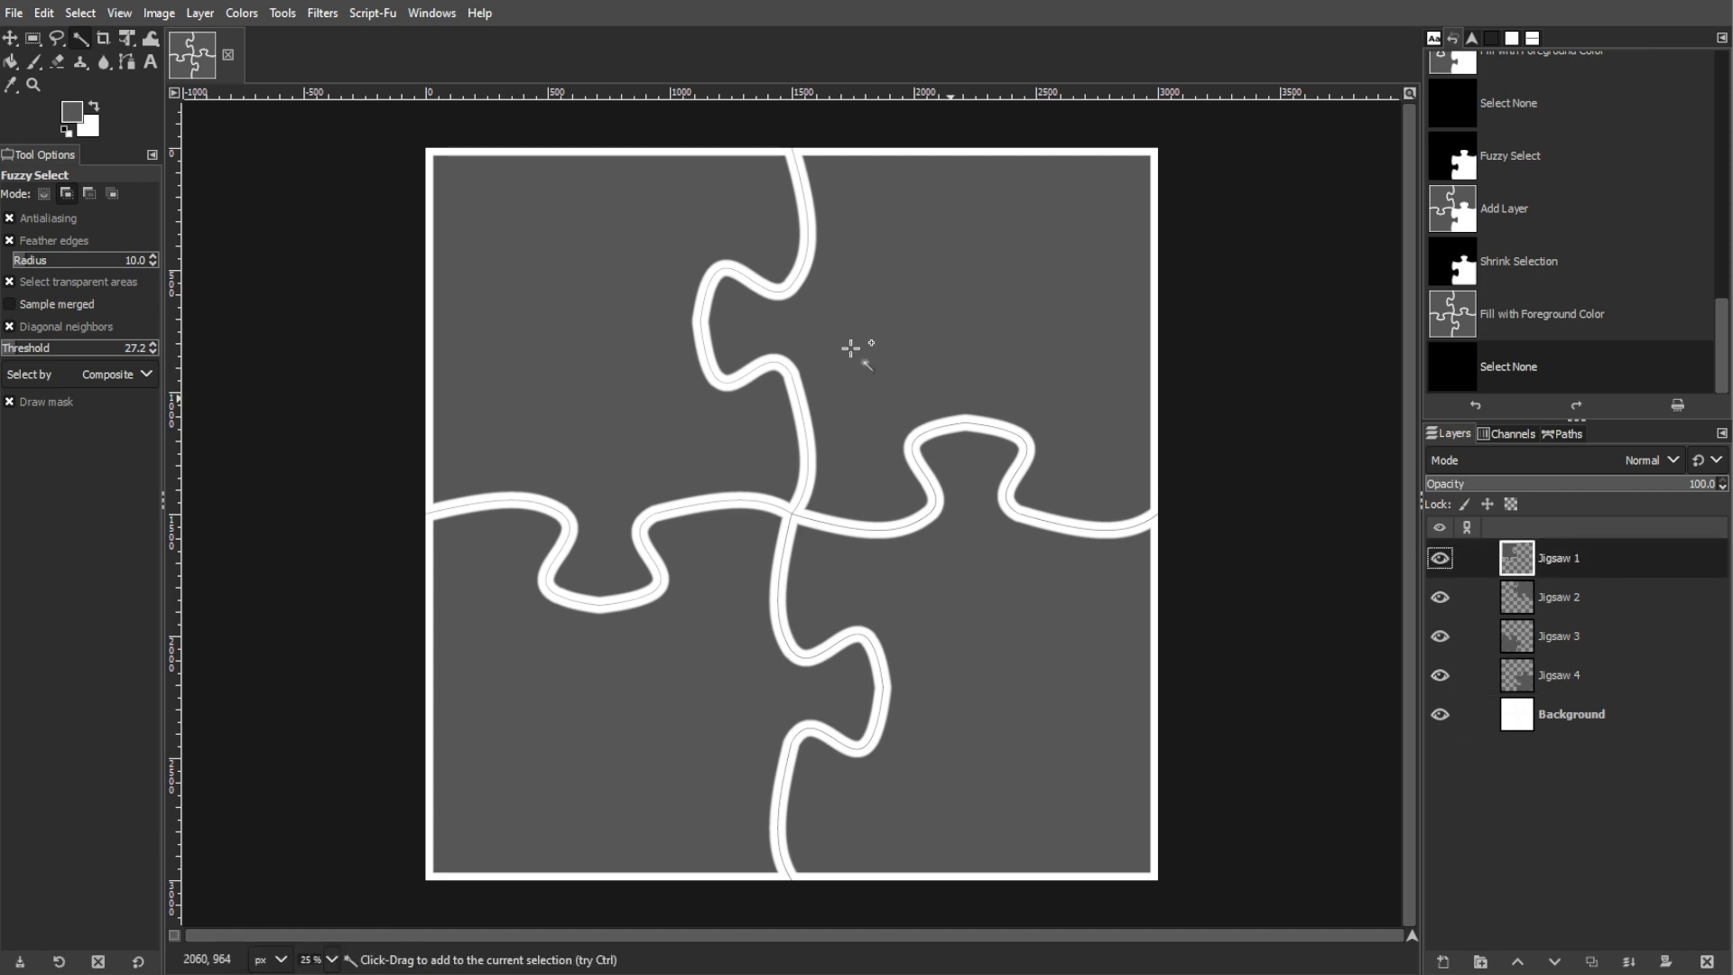
{"action": "left_click", "coordinate": [19, 13]}
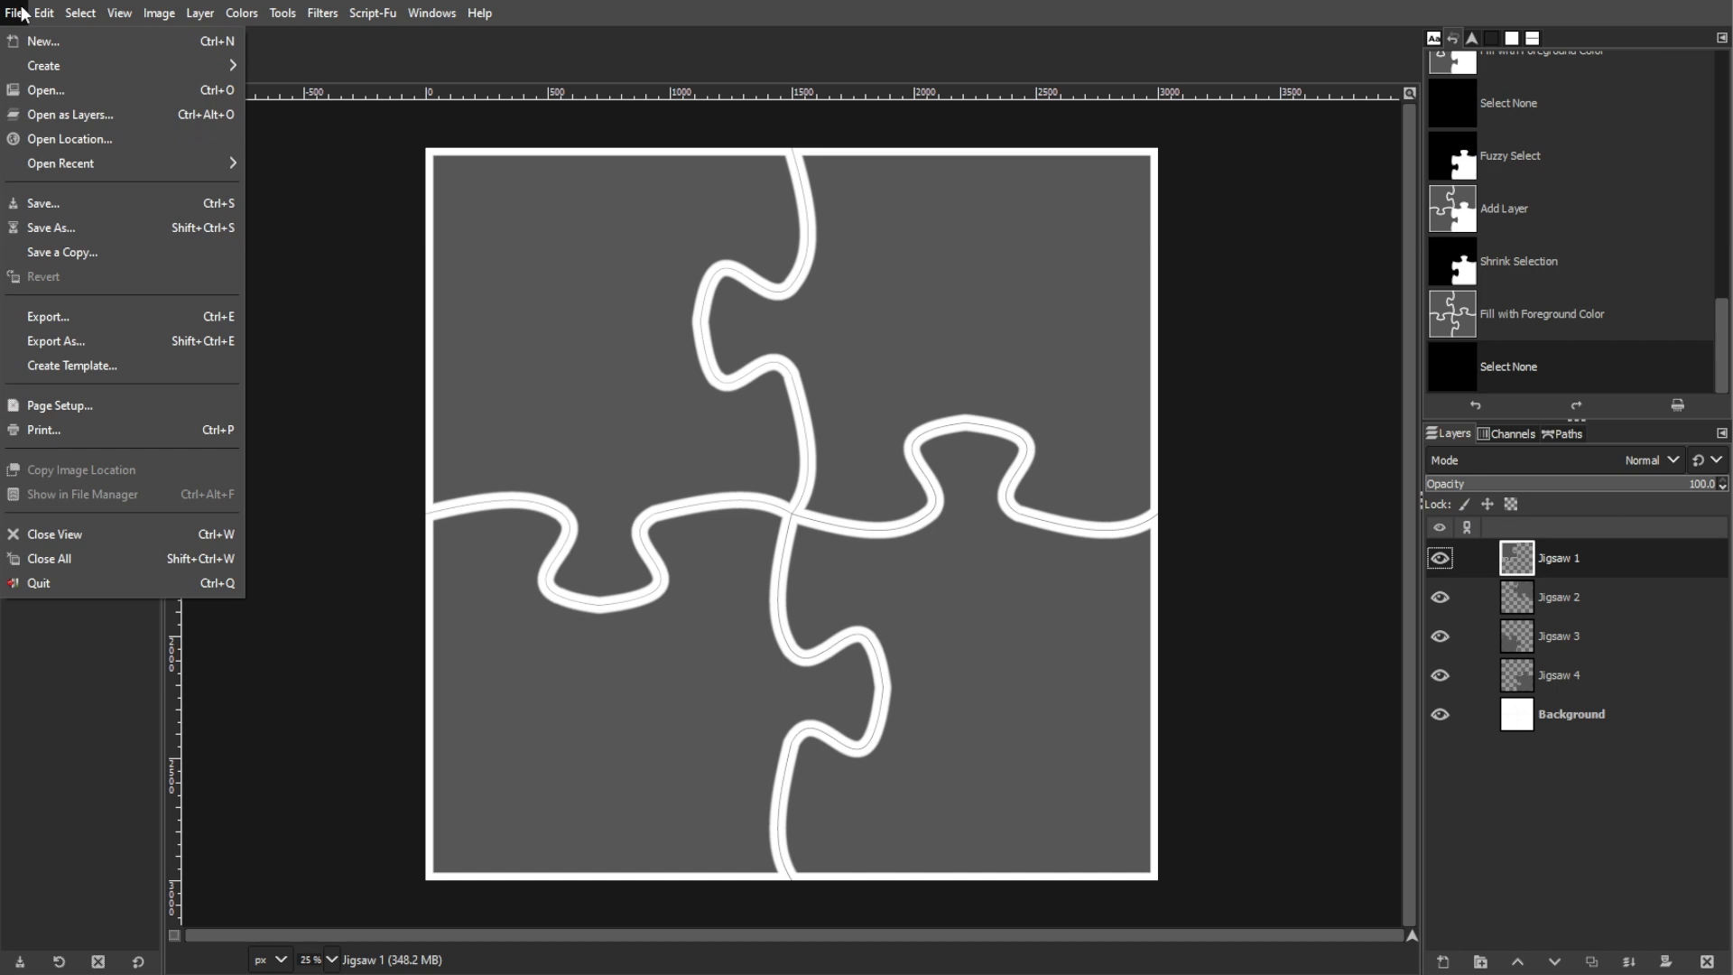
{"action": "left_click", "coordinate": [65, 119]}
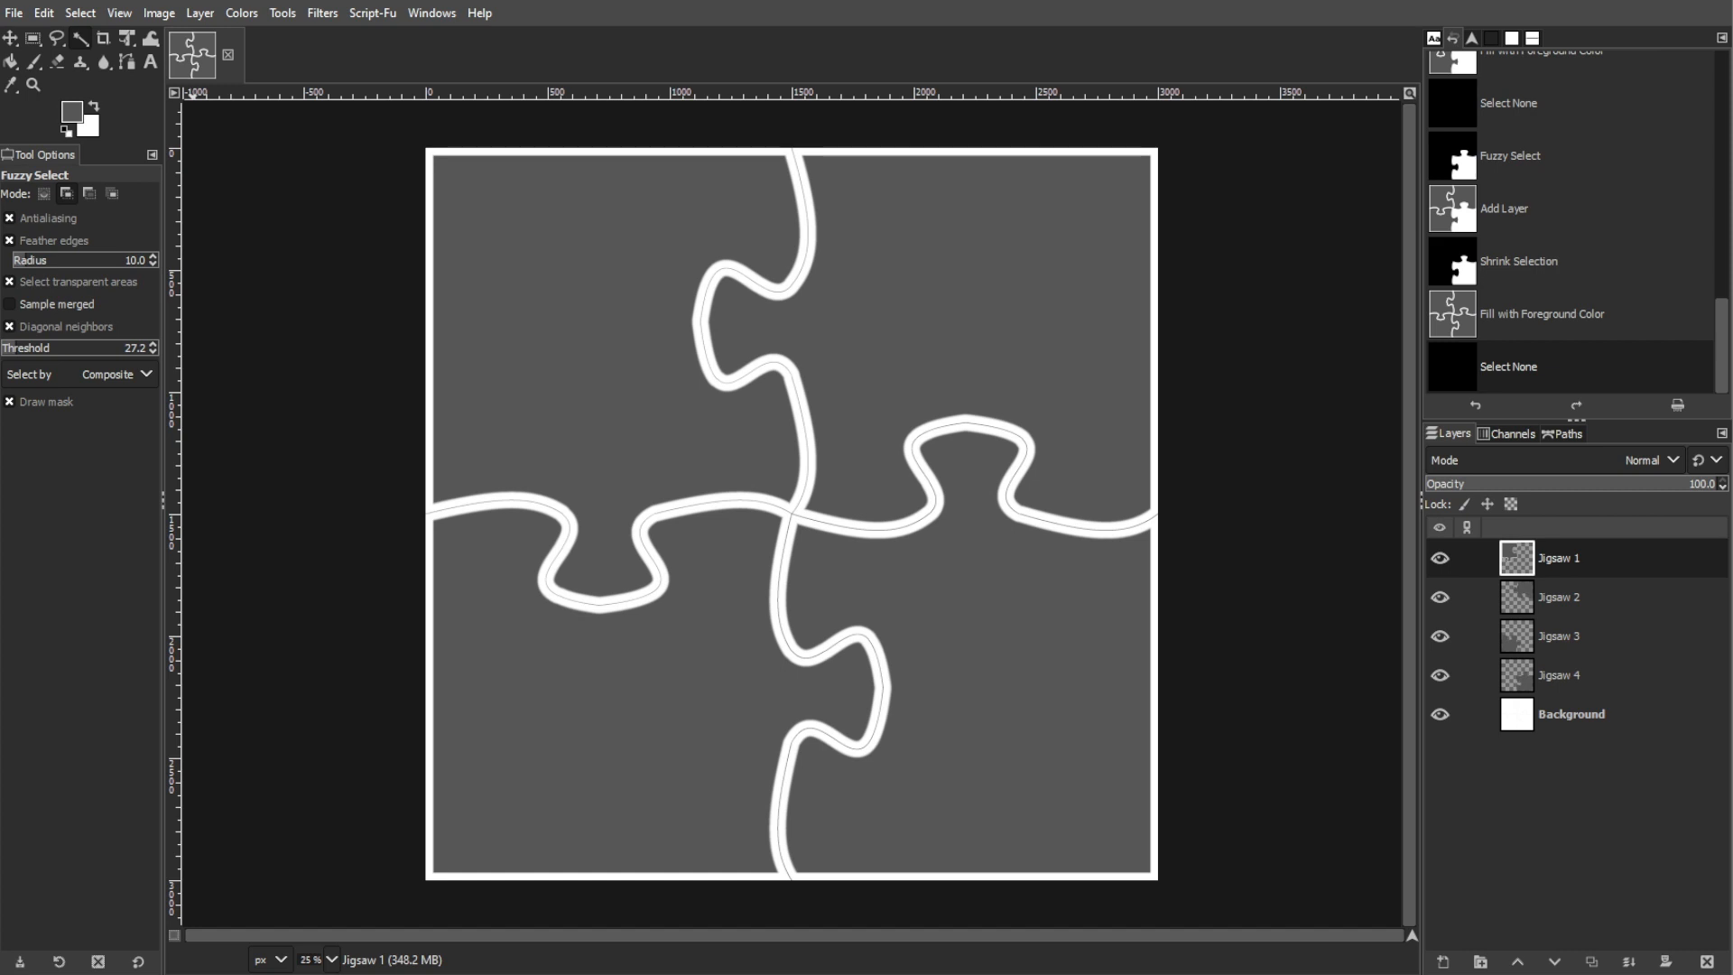
Scale the tower photo layer proportionally to 1540 × 2738 px and move it over the upper-left puzzle piece
{"action": "right_click", "coordinate": [128, 38]}
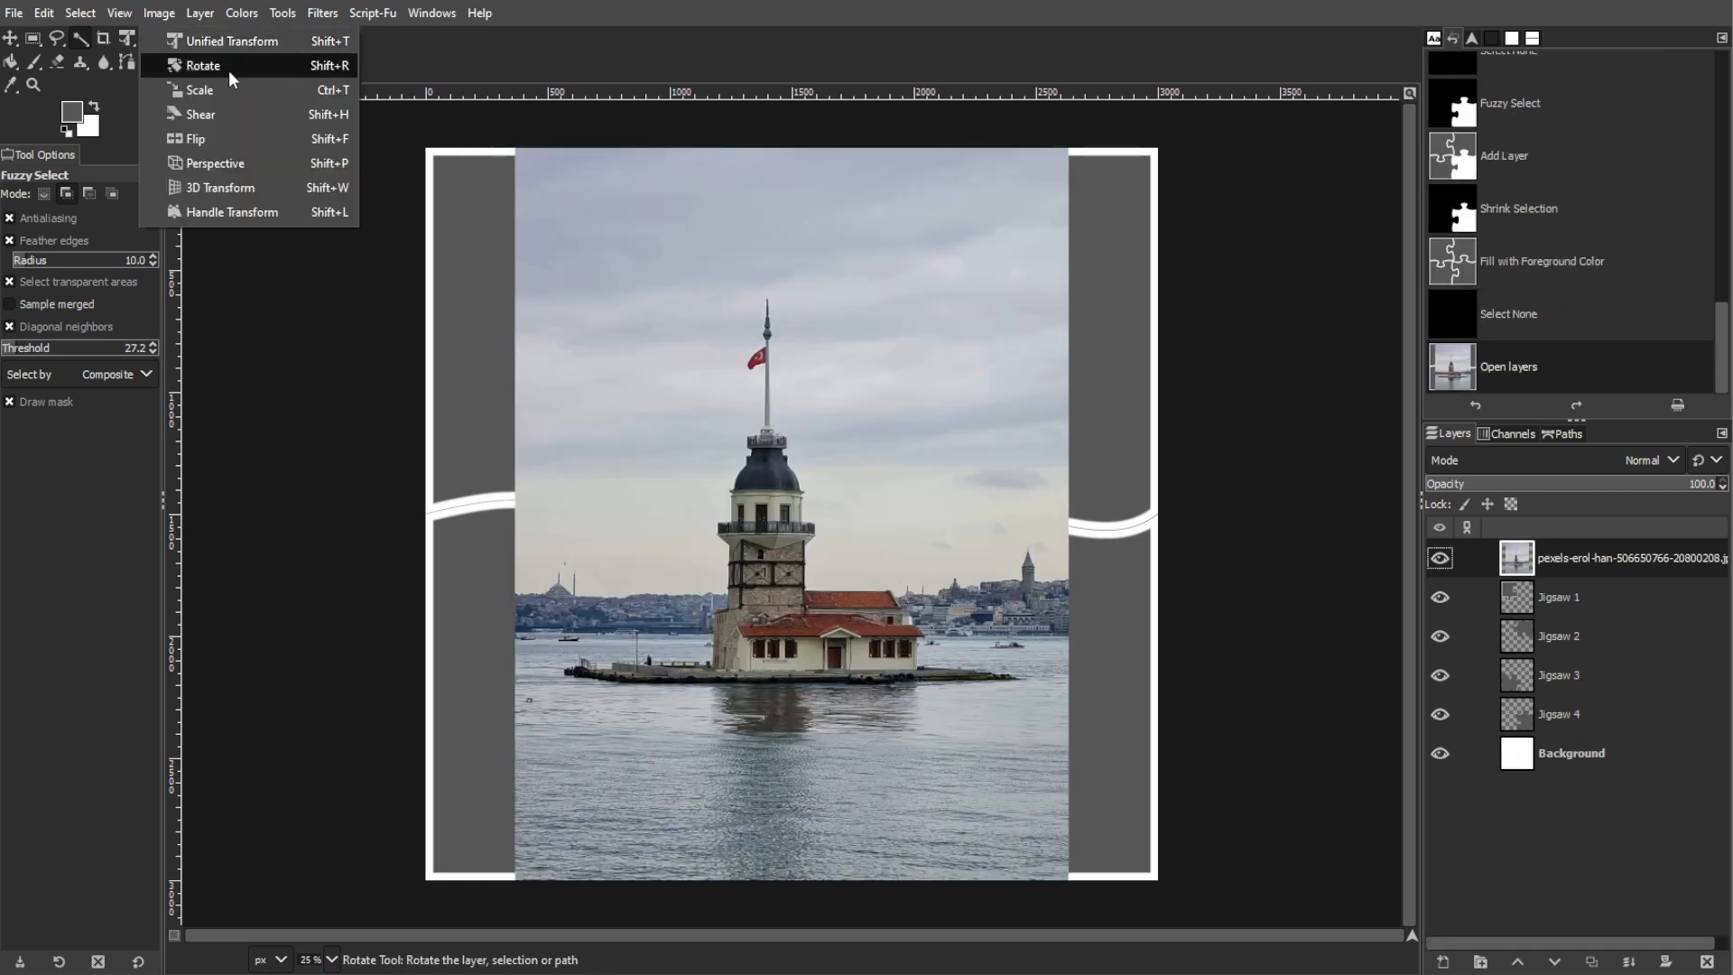
{"action": "left_click", "coordinate": [224, 85]}
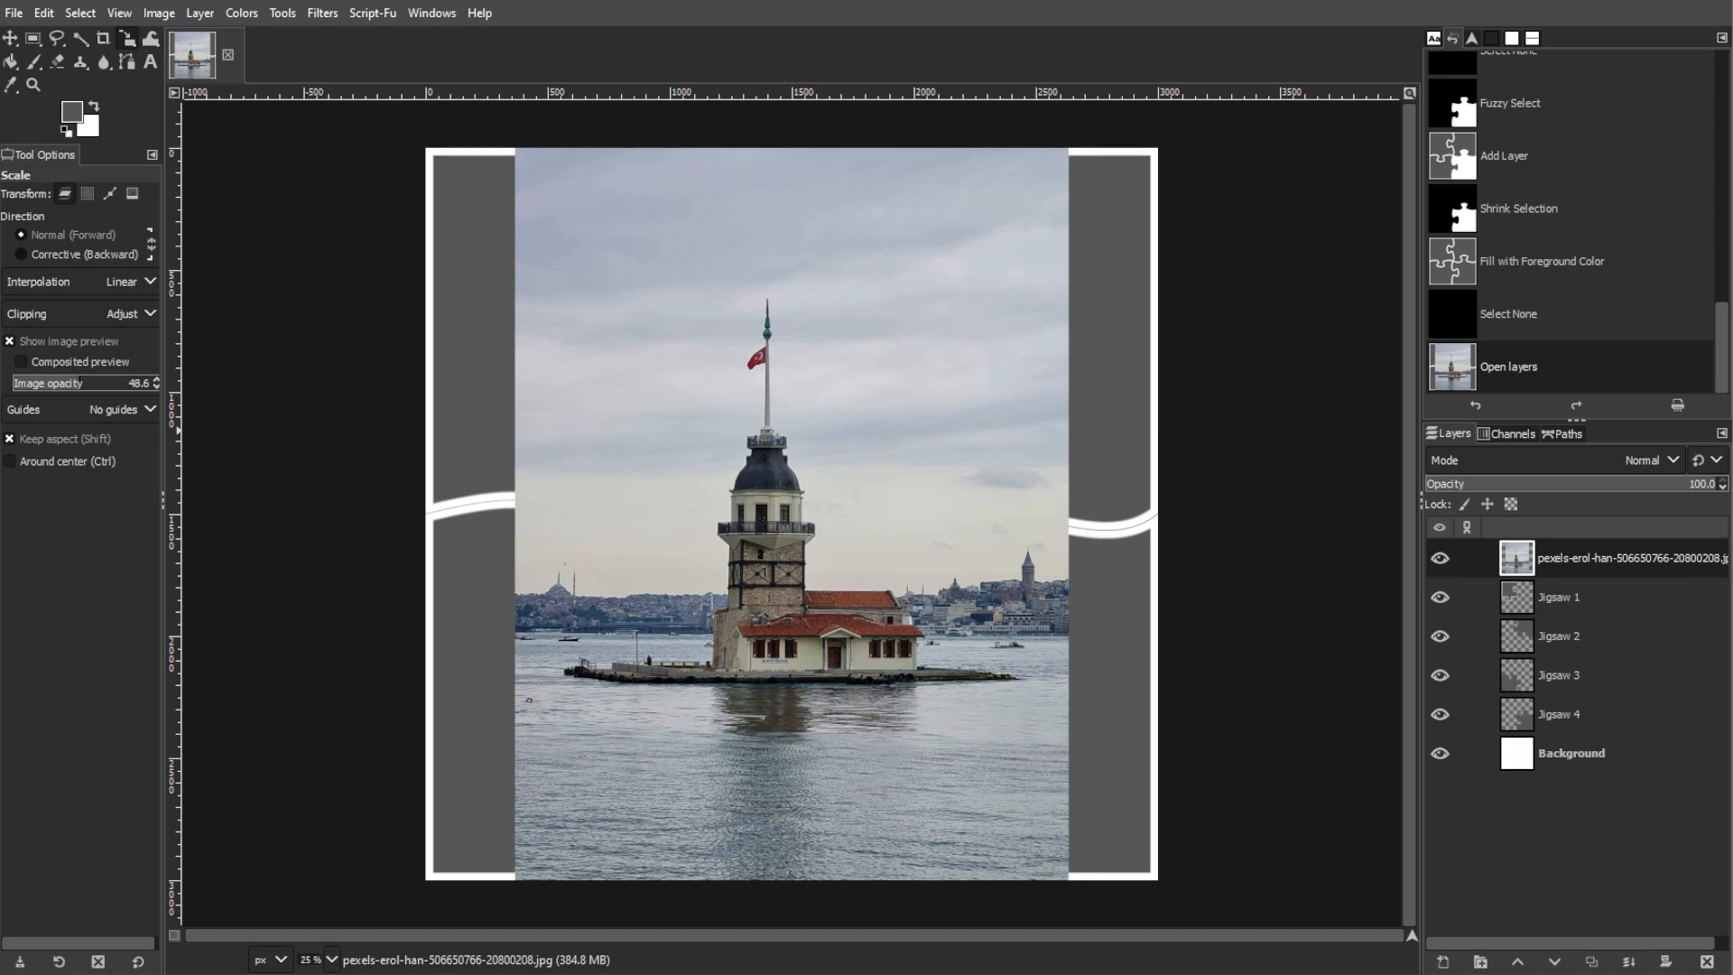
{"action": "left_click", "coordinate": [1079, 117]}
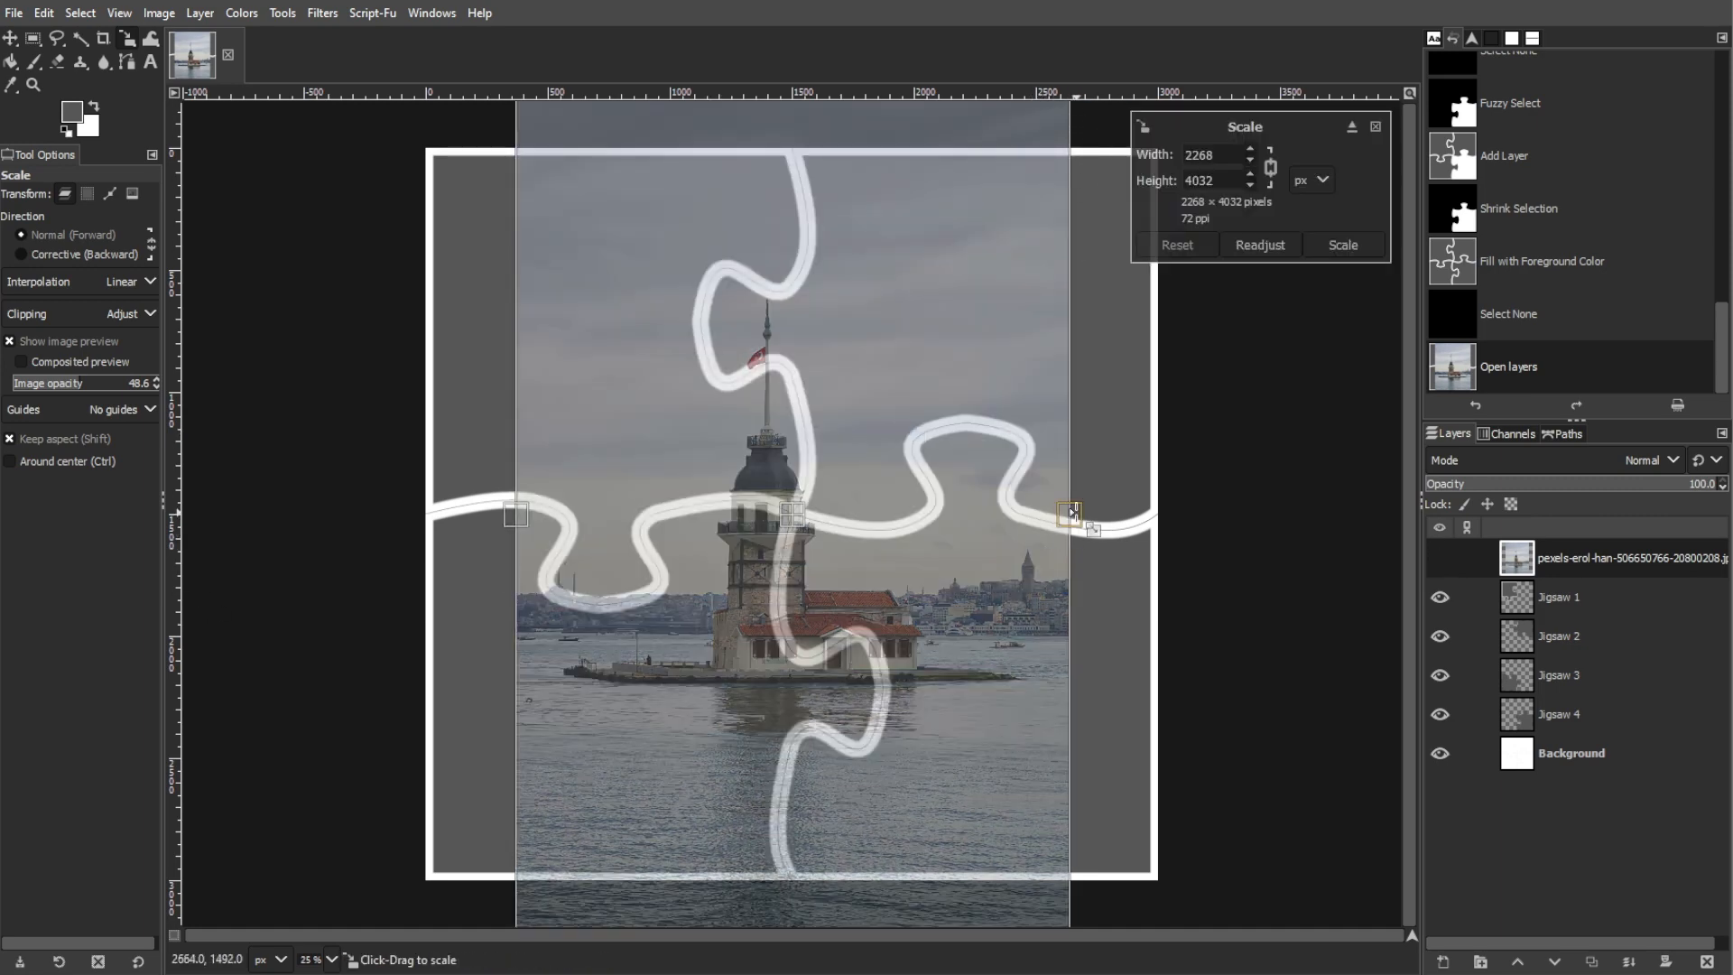
{"action": "left_click_drag", "start_coordinate": [1070, 515], "coordinate": [832, 508]}
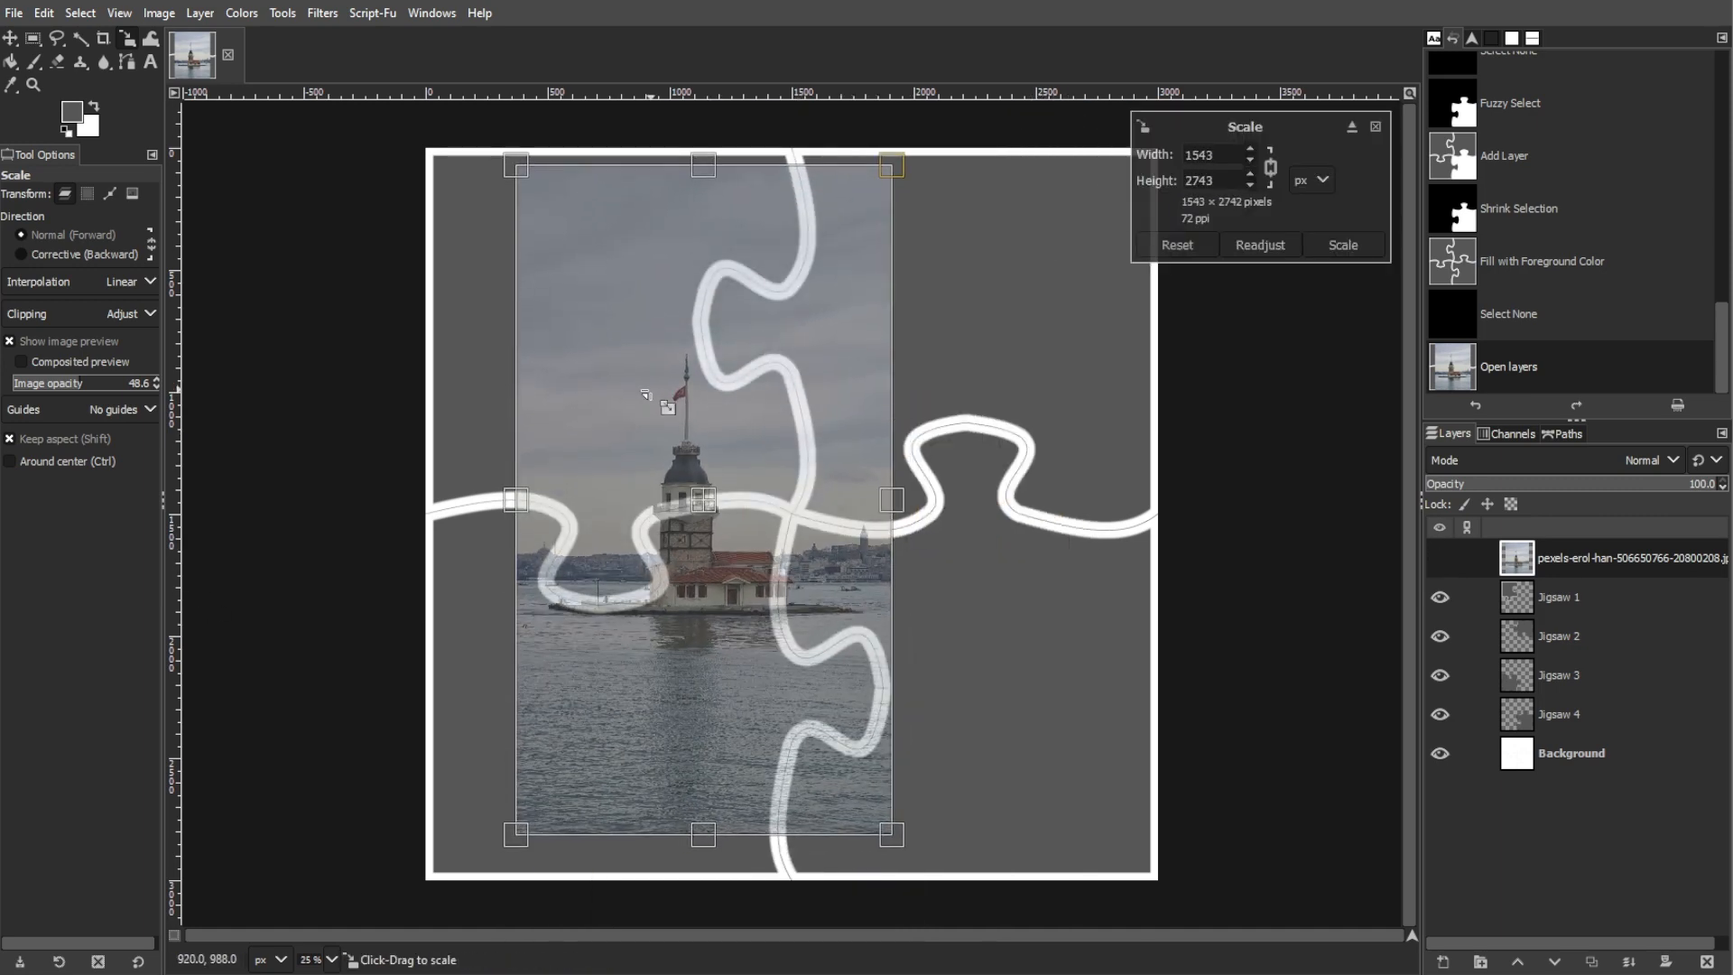
{"action": "key", "text": "Return"}
{"action": "key", "text": "m"}
{"action": "left_click_drag", "start_coordinate": [769, 387], "coordinate": [690, 237]}
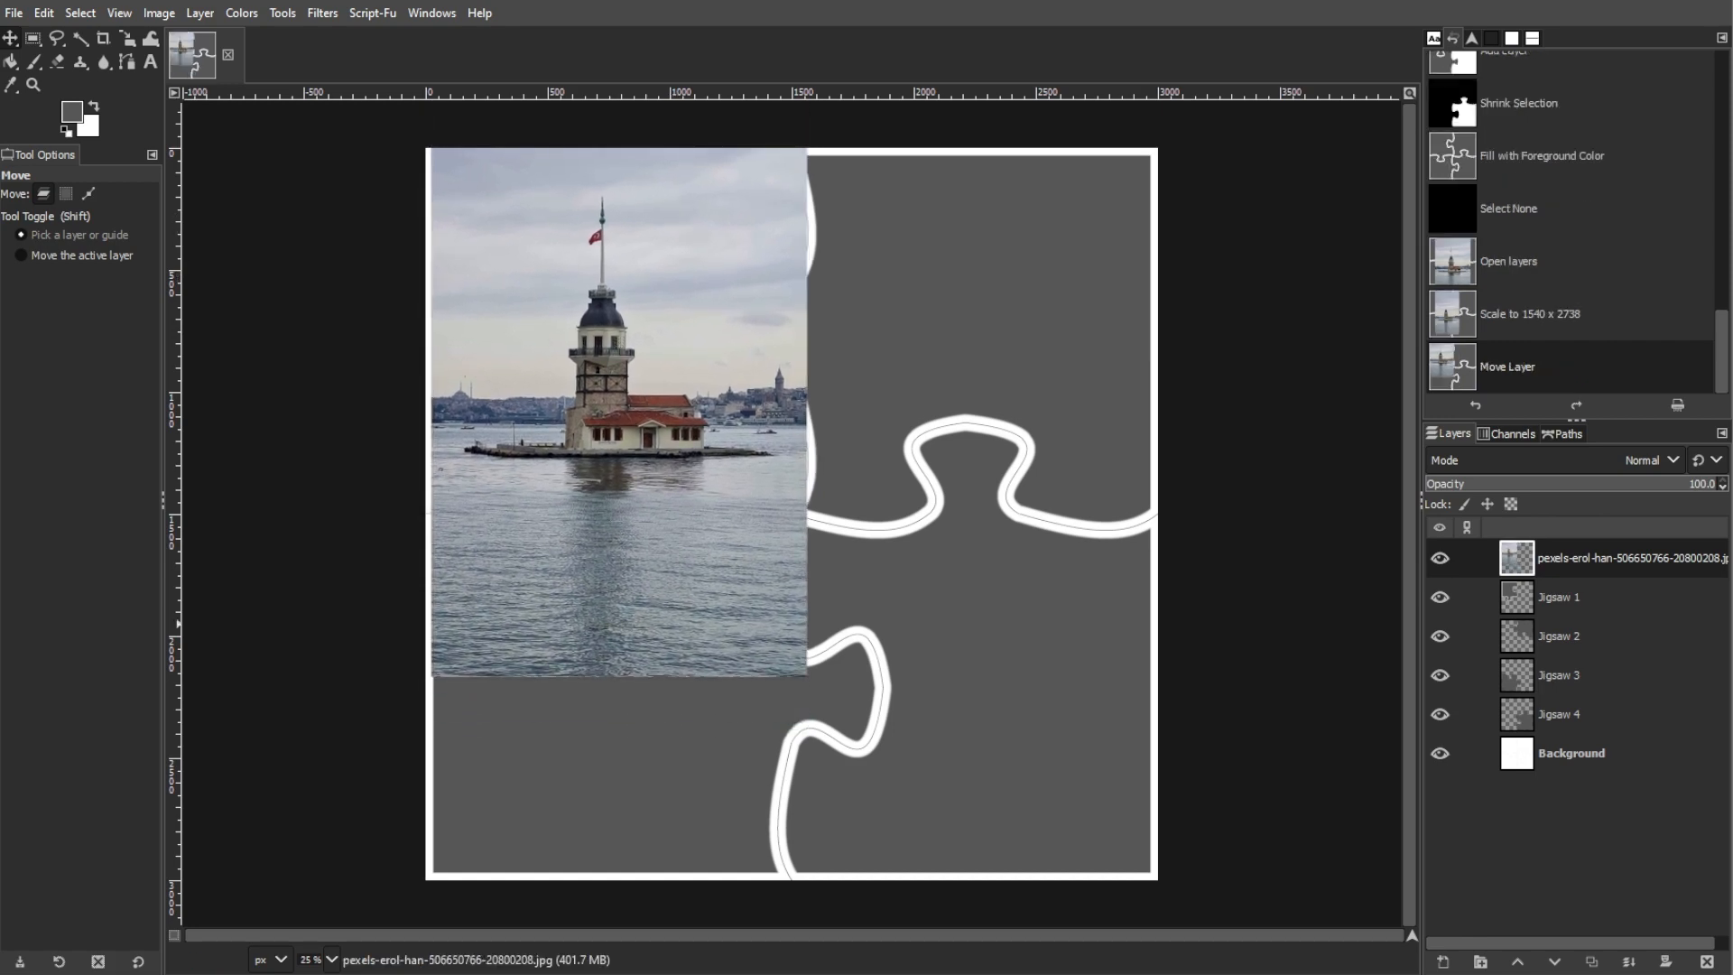
Hide the tower photo layer and select the upper-left puzzle piece by color on Jigsaw 1
{"action": "left_click", "coordinate": [1440, 559]}
{"action": "left_click", "coordinate": [1439, 559]}
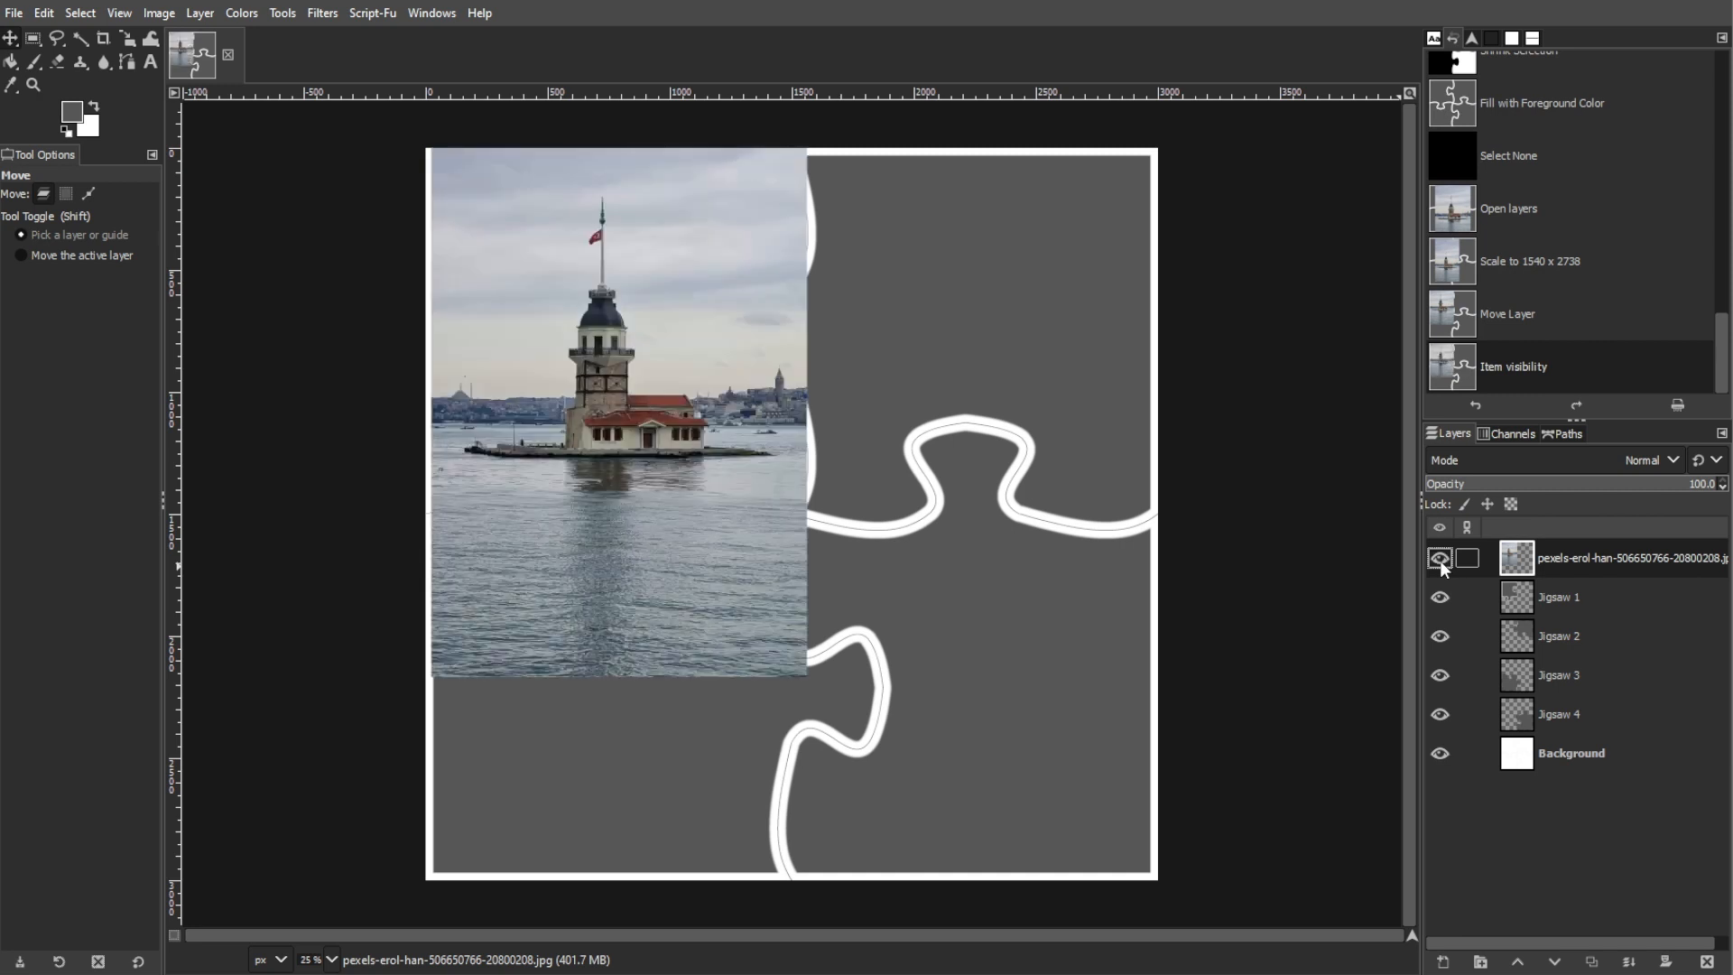
{"action": "left_click", "coordinate": [1439, 561]}
{"action": "left_click", "coordinate": [1560, 597]}
{"action": "left_click", "coordinate": [283, 12]}
{"action": "mouse_move", "coordinate": [301, 45]}
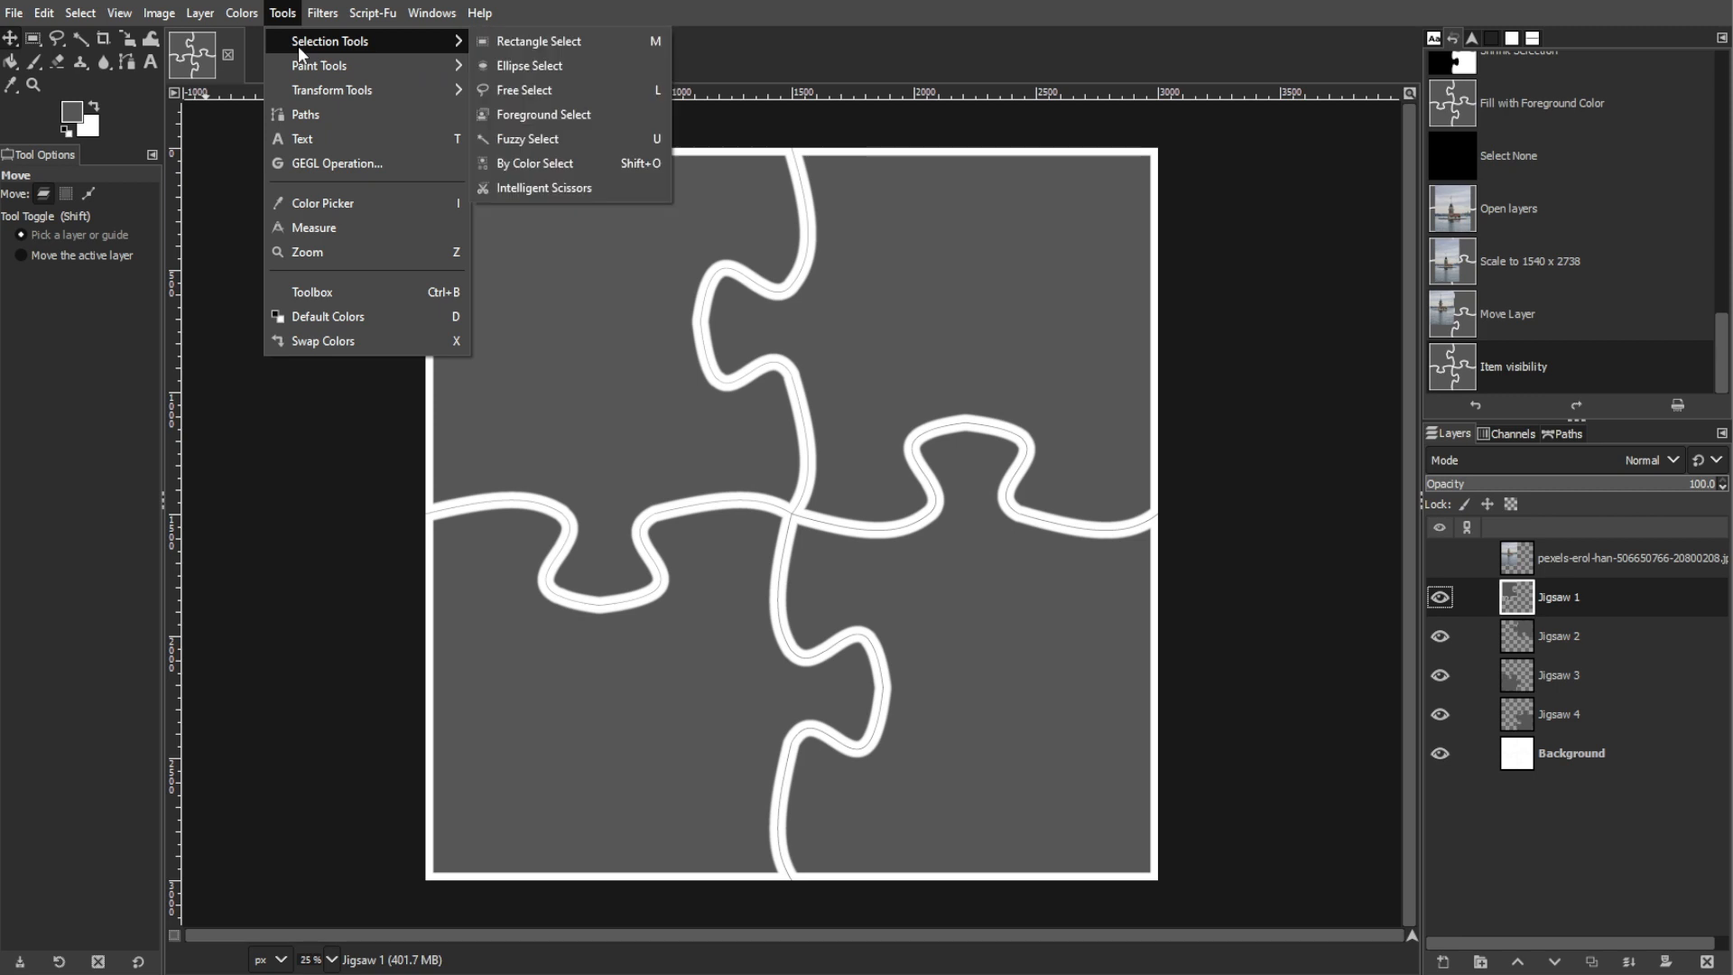
{"action": "left_click", "coordinate": [542, 163]}
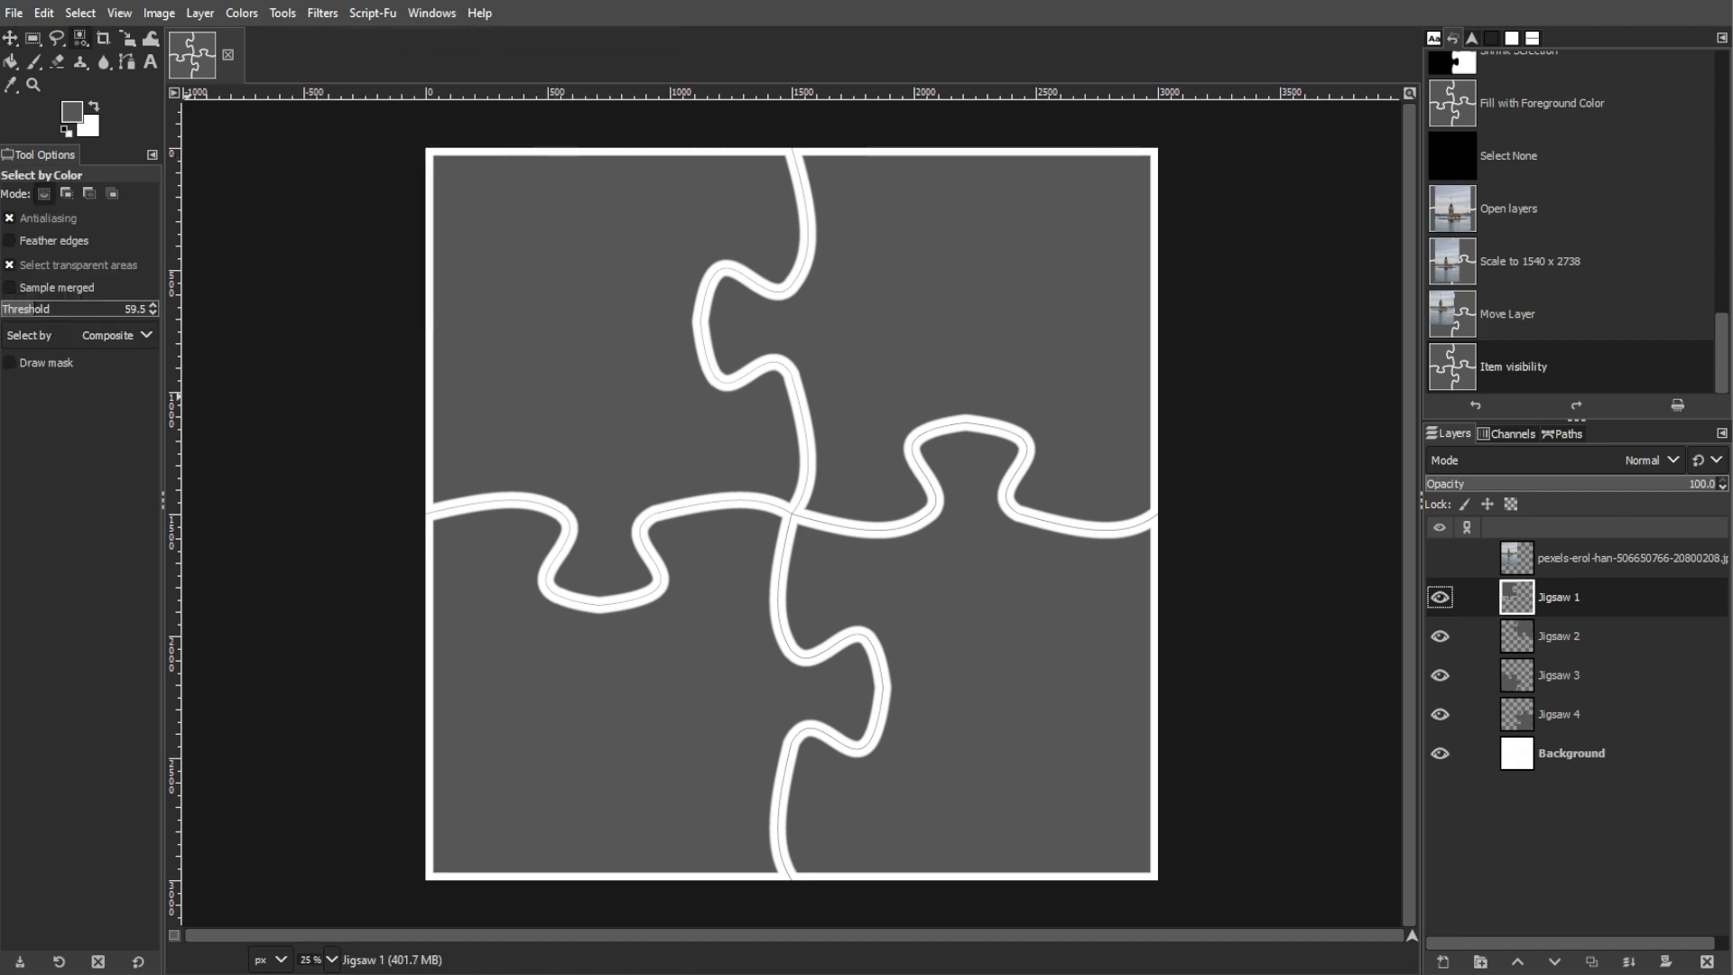
{"action": "left_click", "coordinate": [507, 356]}
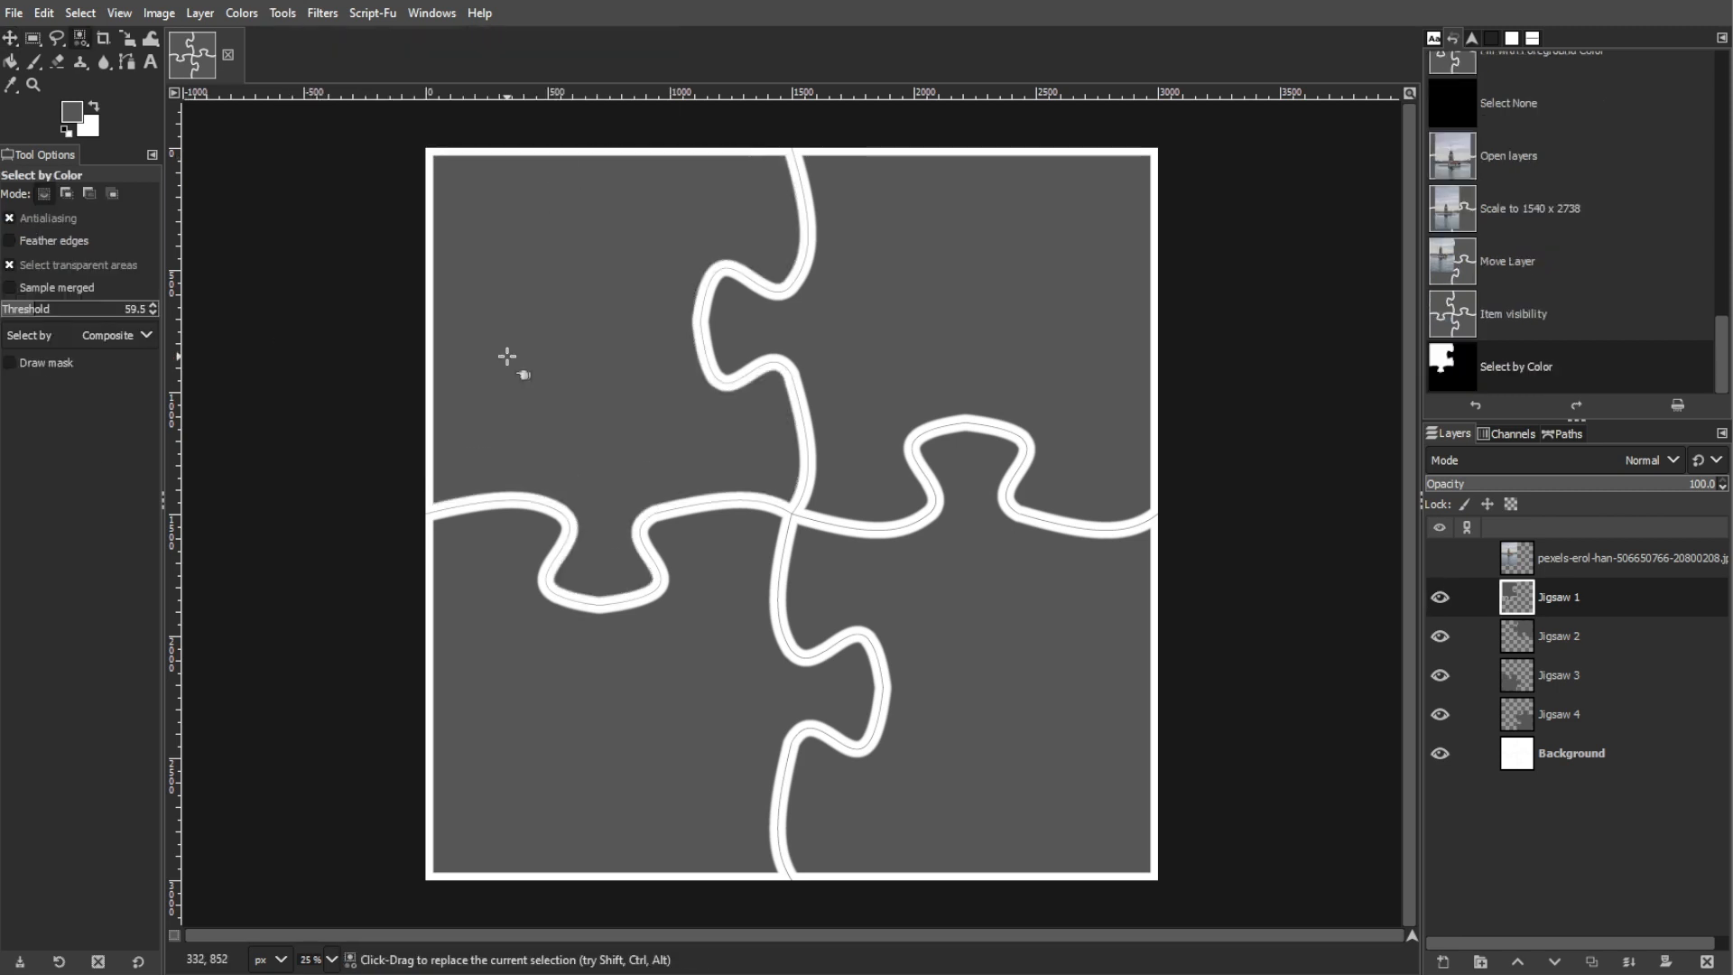
{"action": "left_click", "coordinate": [508, 356]}
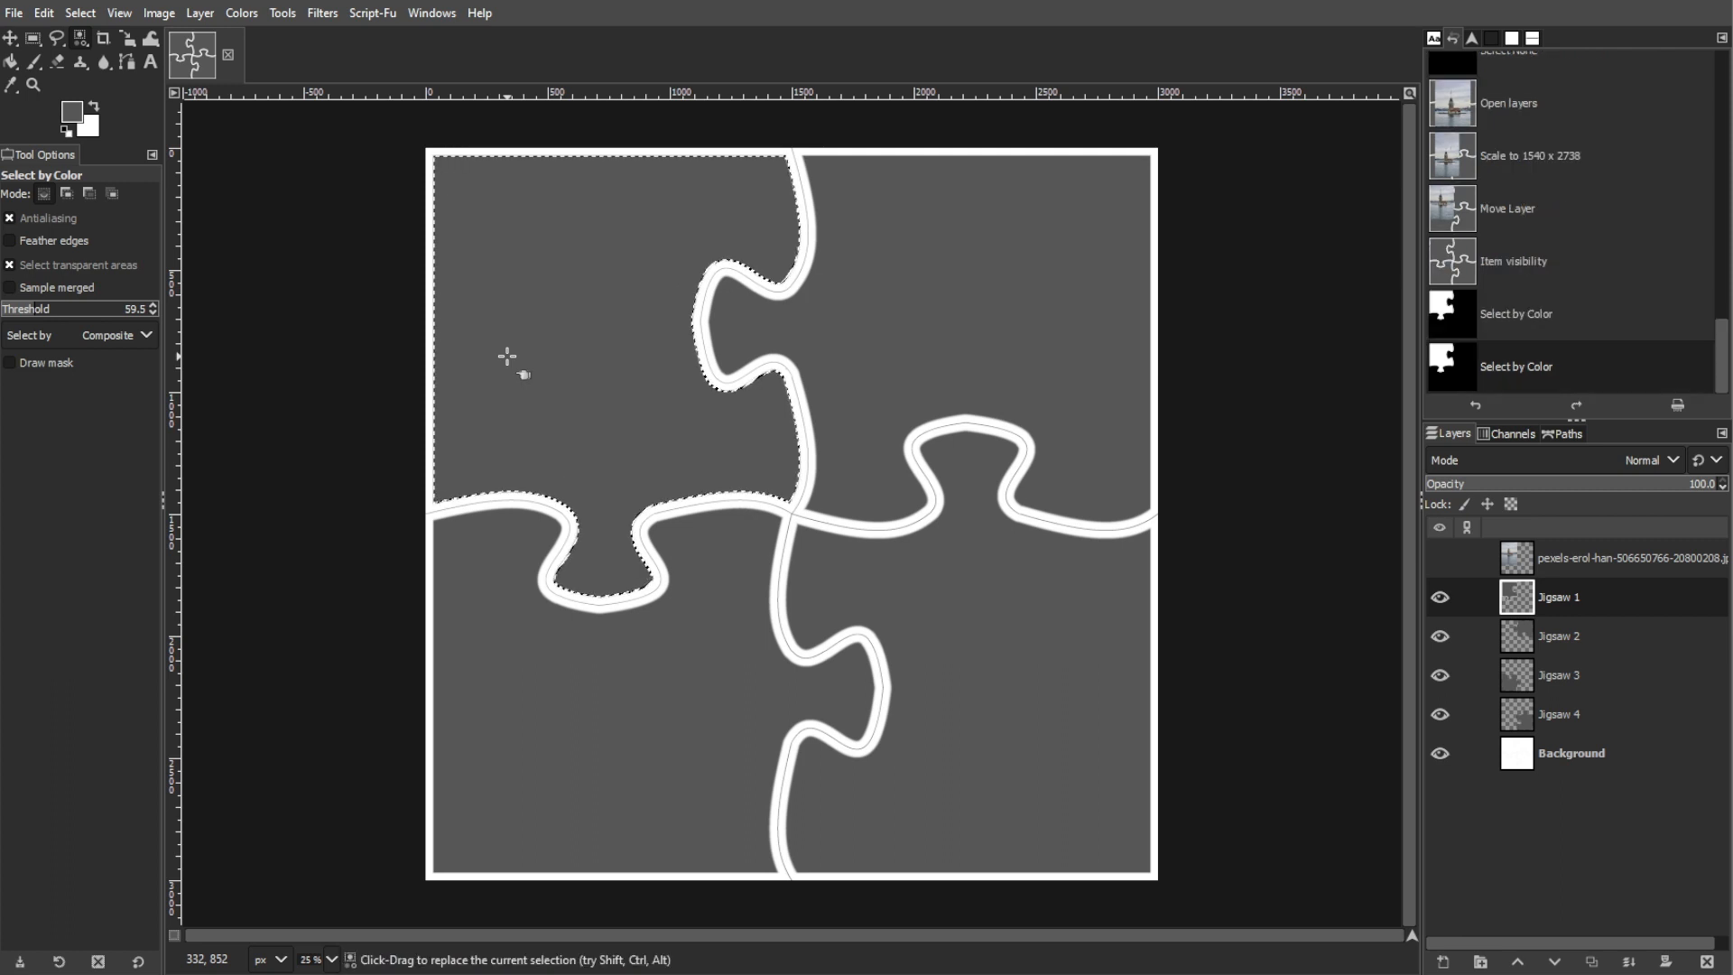
Show the tower photo layer again, add a non-inverted layer mask initialized from the selection, and deselect
{"action": "left_click", "coordinate": [1440, 558]}
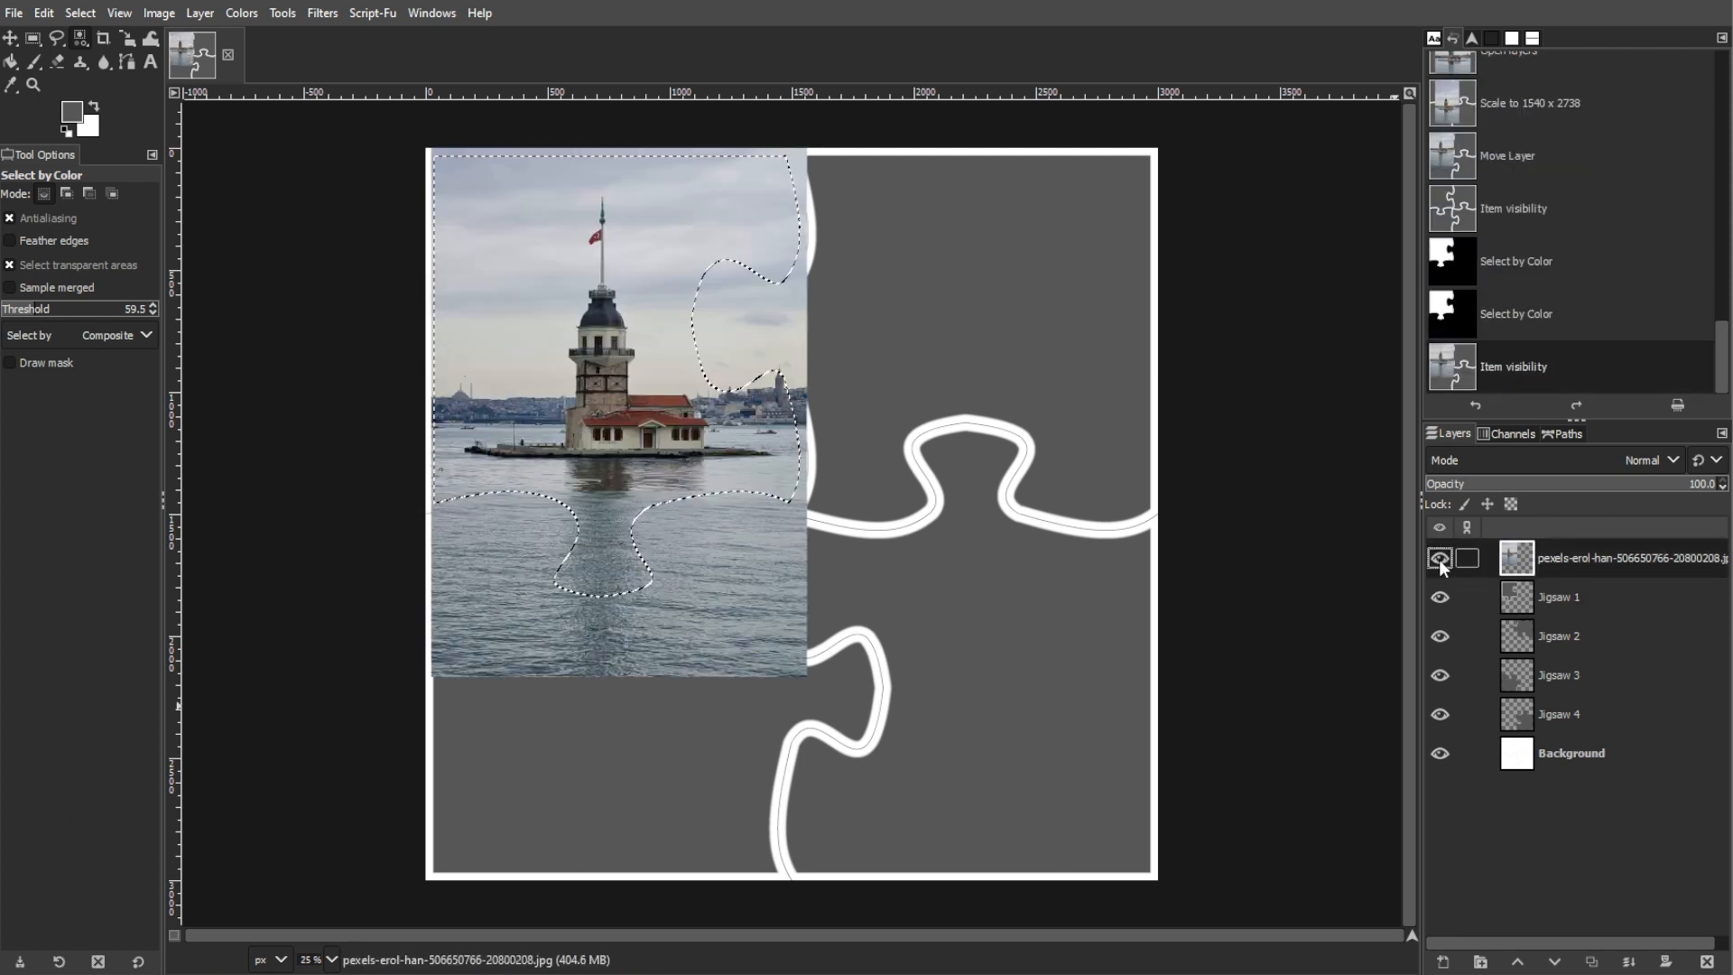
{"action": "left_click", "coordinate": [199, 12]}
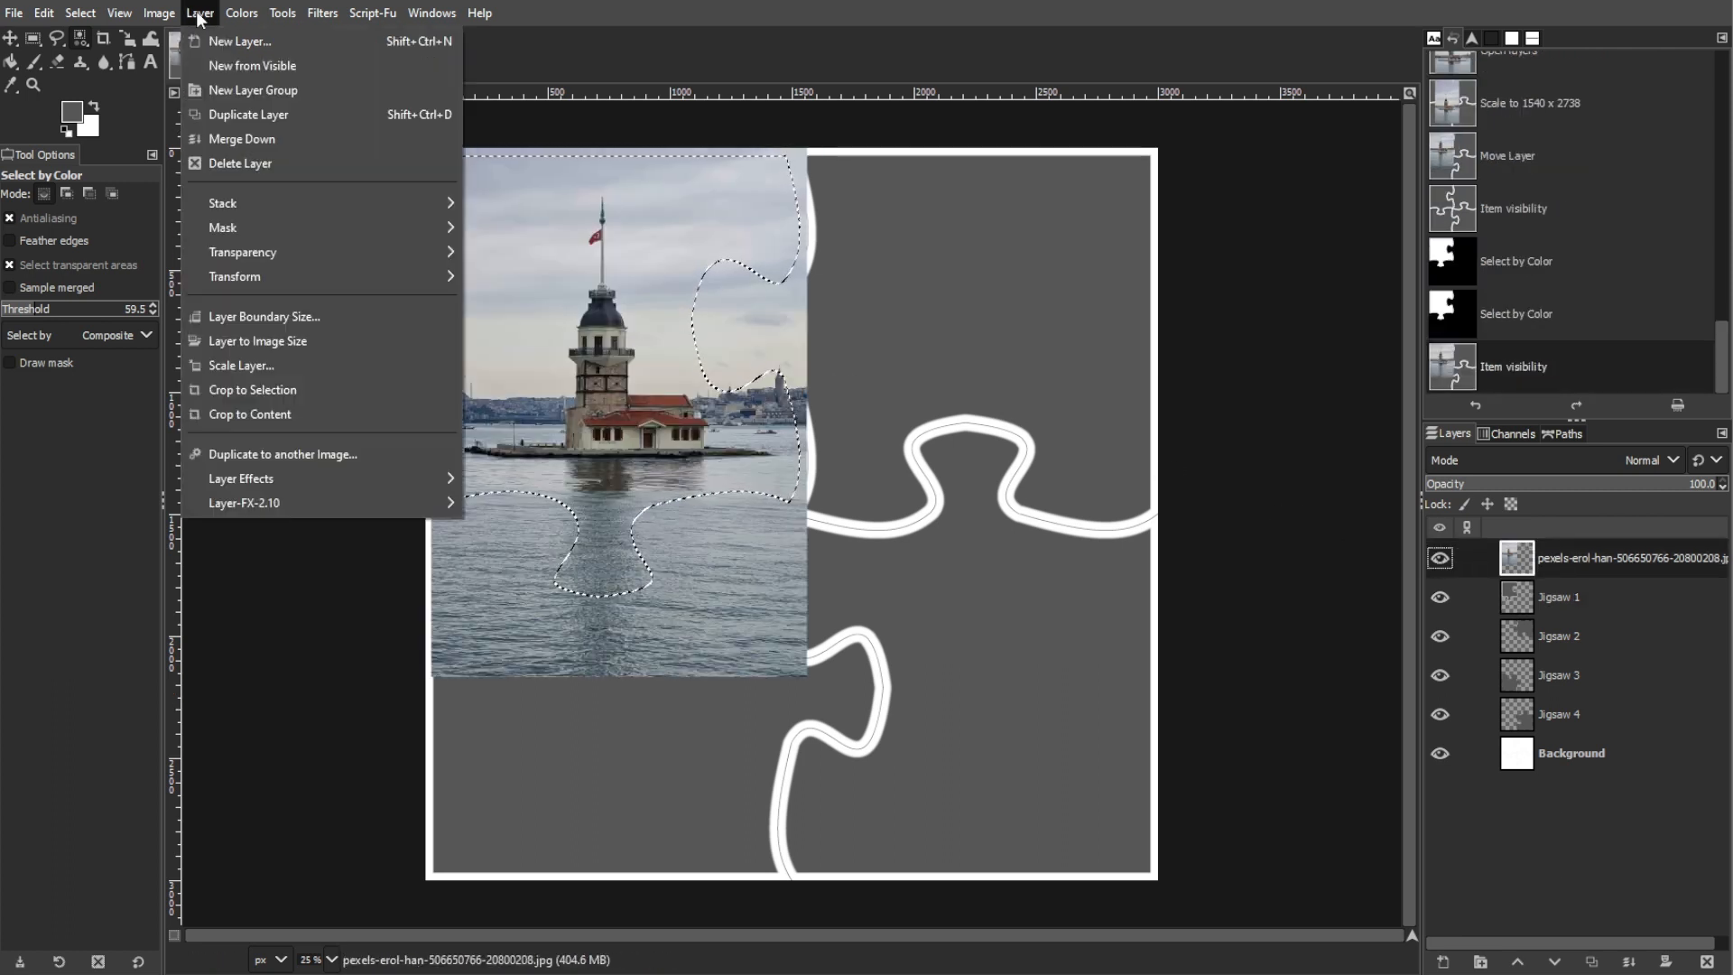
{"action": "mouse_move", "coordinate": [246, 227]}
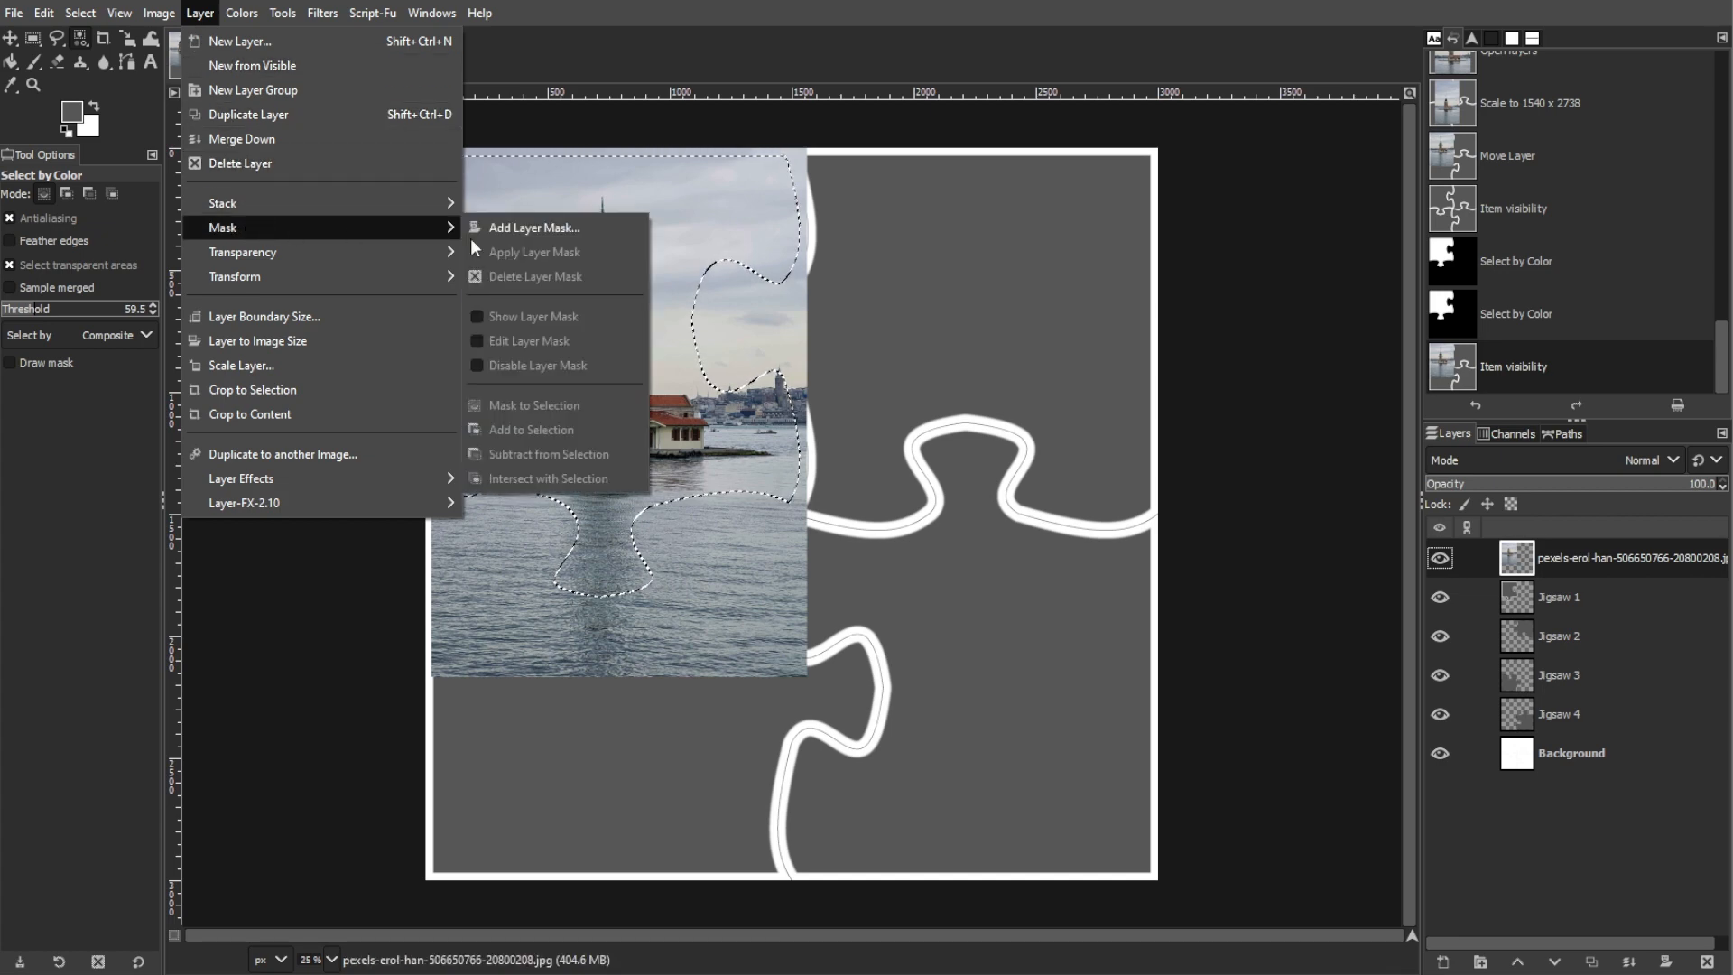
{"action": "left_click", "coordinate": [515, 228]}
{"action": "left_click", "coordinate": [789, 507]}
{"action": "left_click", "coordinate": [745, 599]}
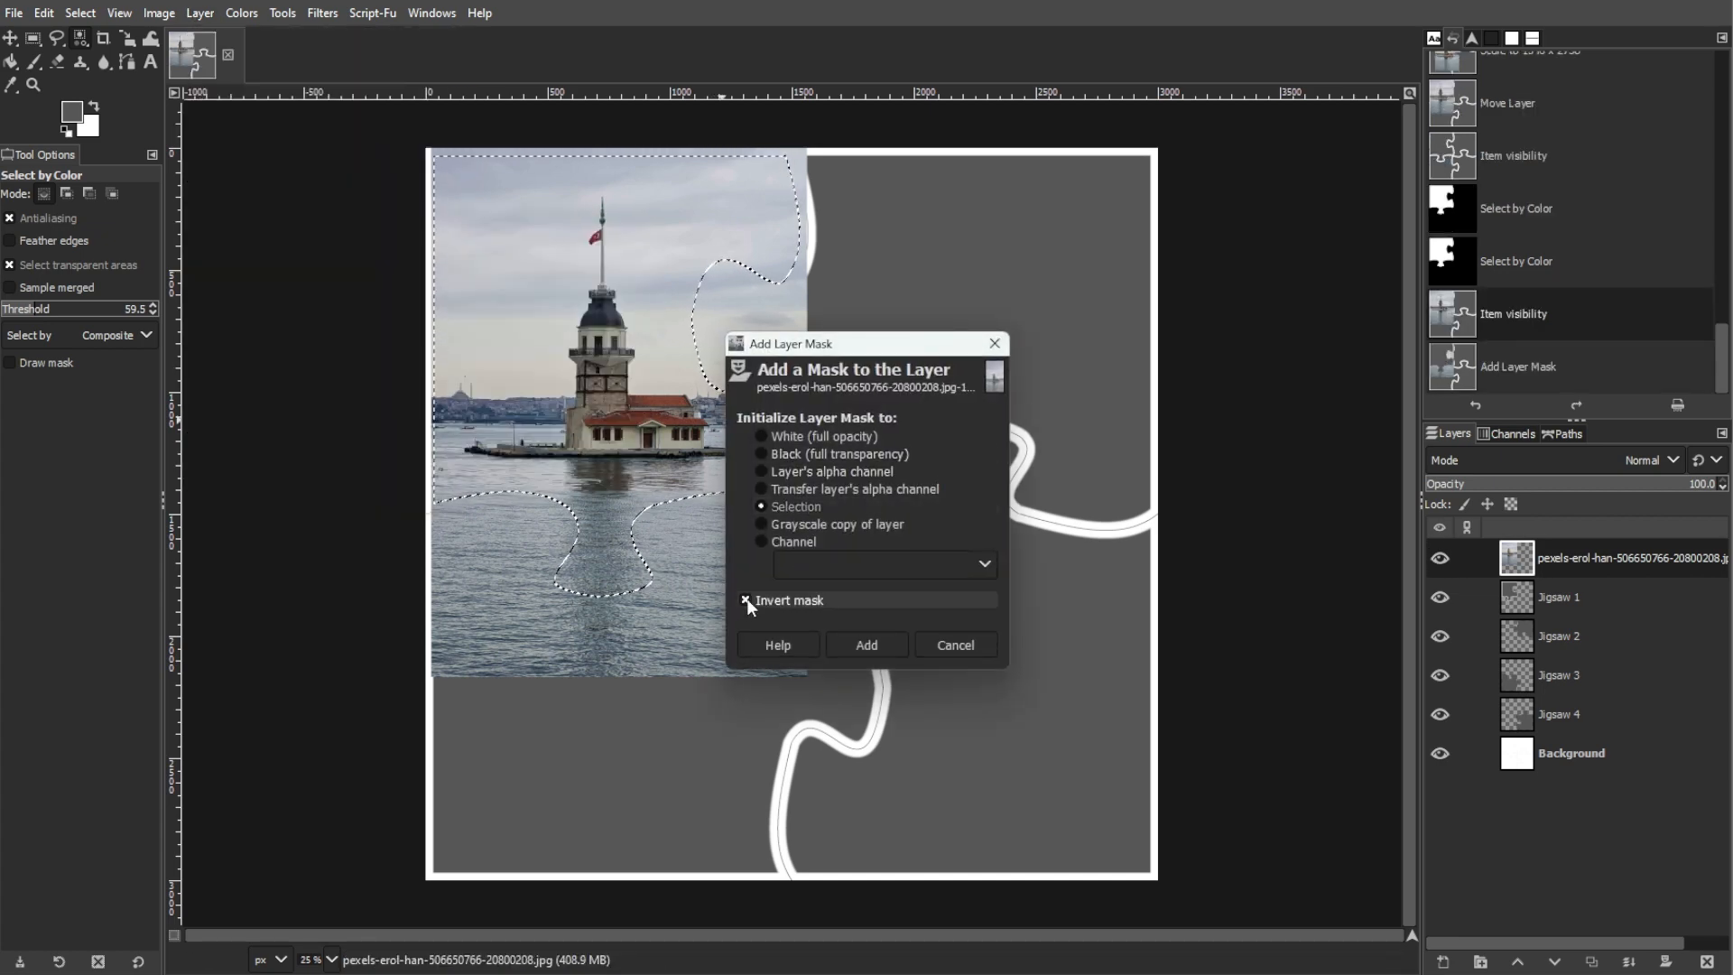
{"action": "left_click", "coordinate": [866, 644]}
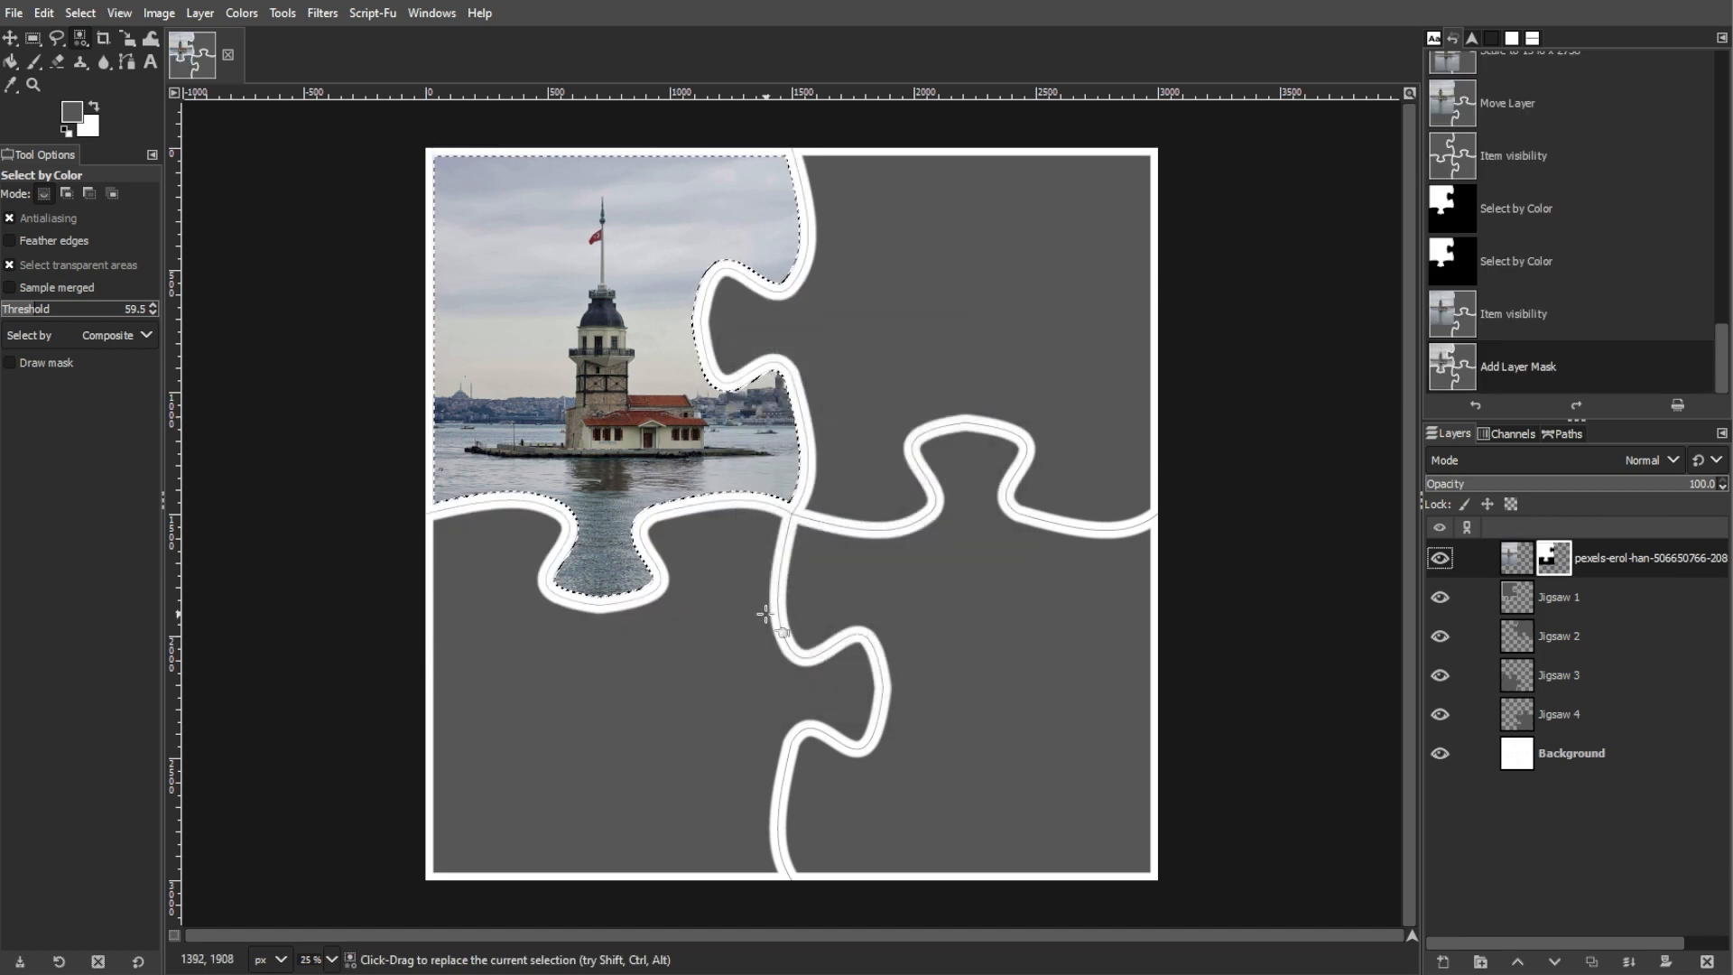
{"action": "key", "text": "ctrl+shift+a"}
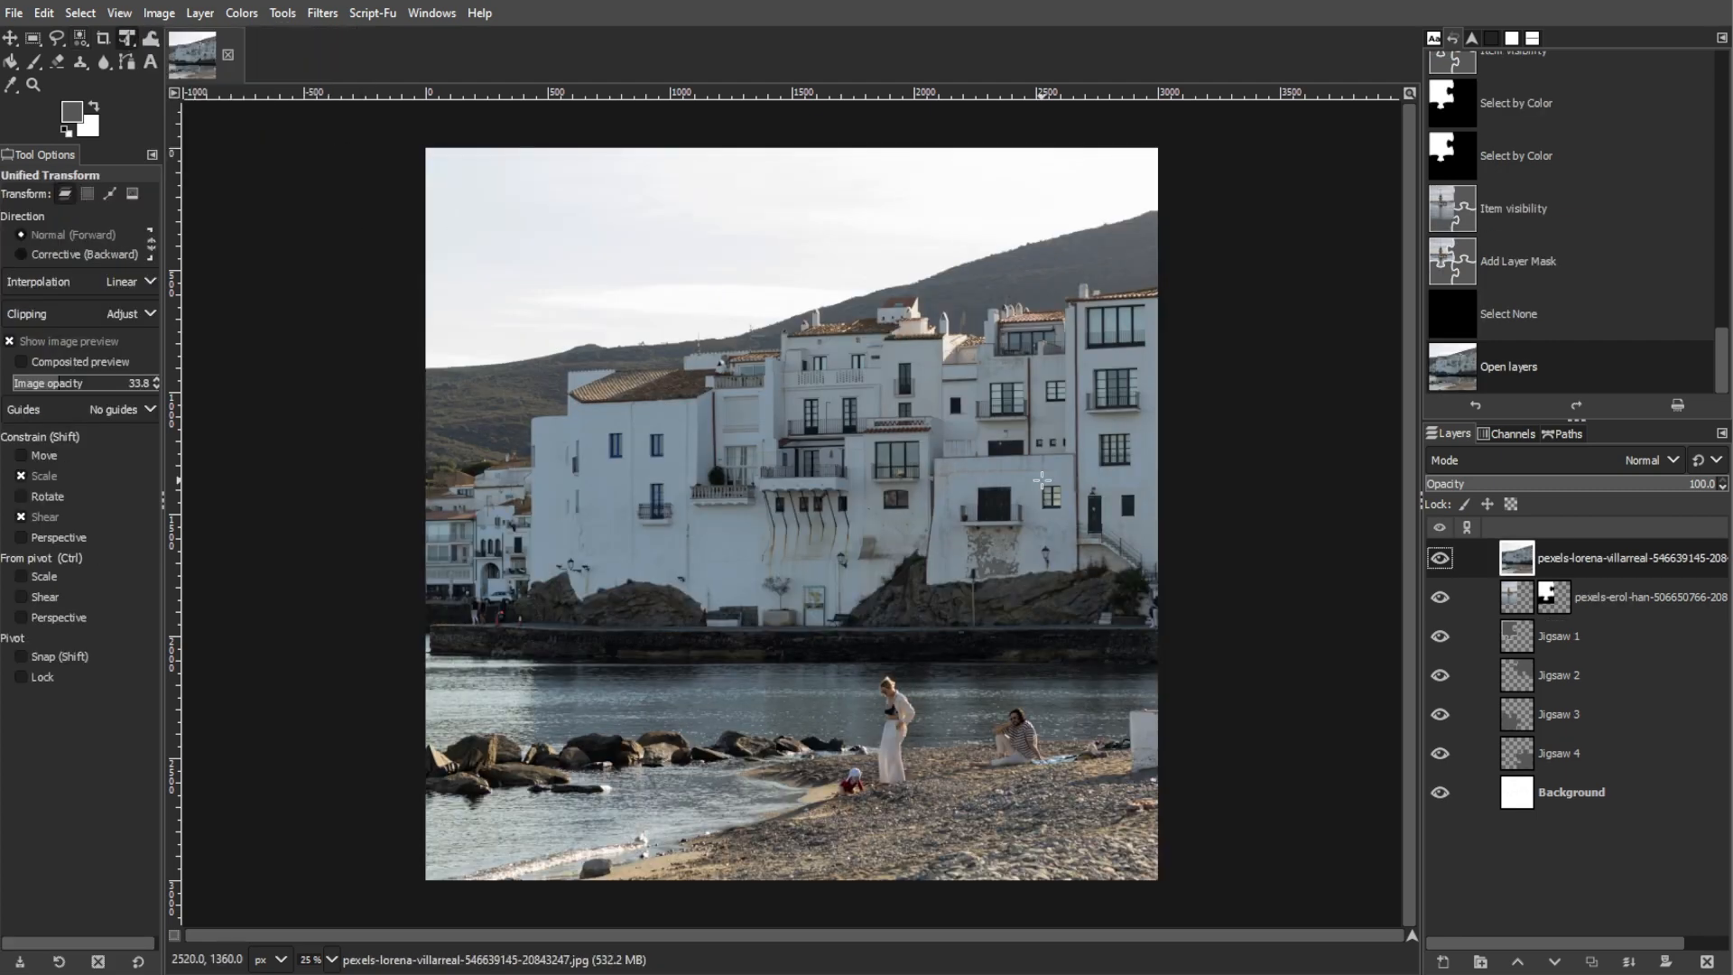
Scale the white seaside buildings photo down over the upper-right puzzle piece with Unified Transform and hide its layer
{"action": "left_click_drag", "start_coordinate": [425, 881], "coordinate": [678, 638]}
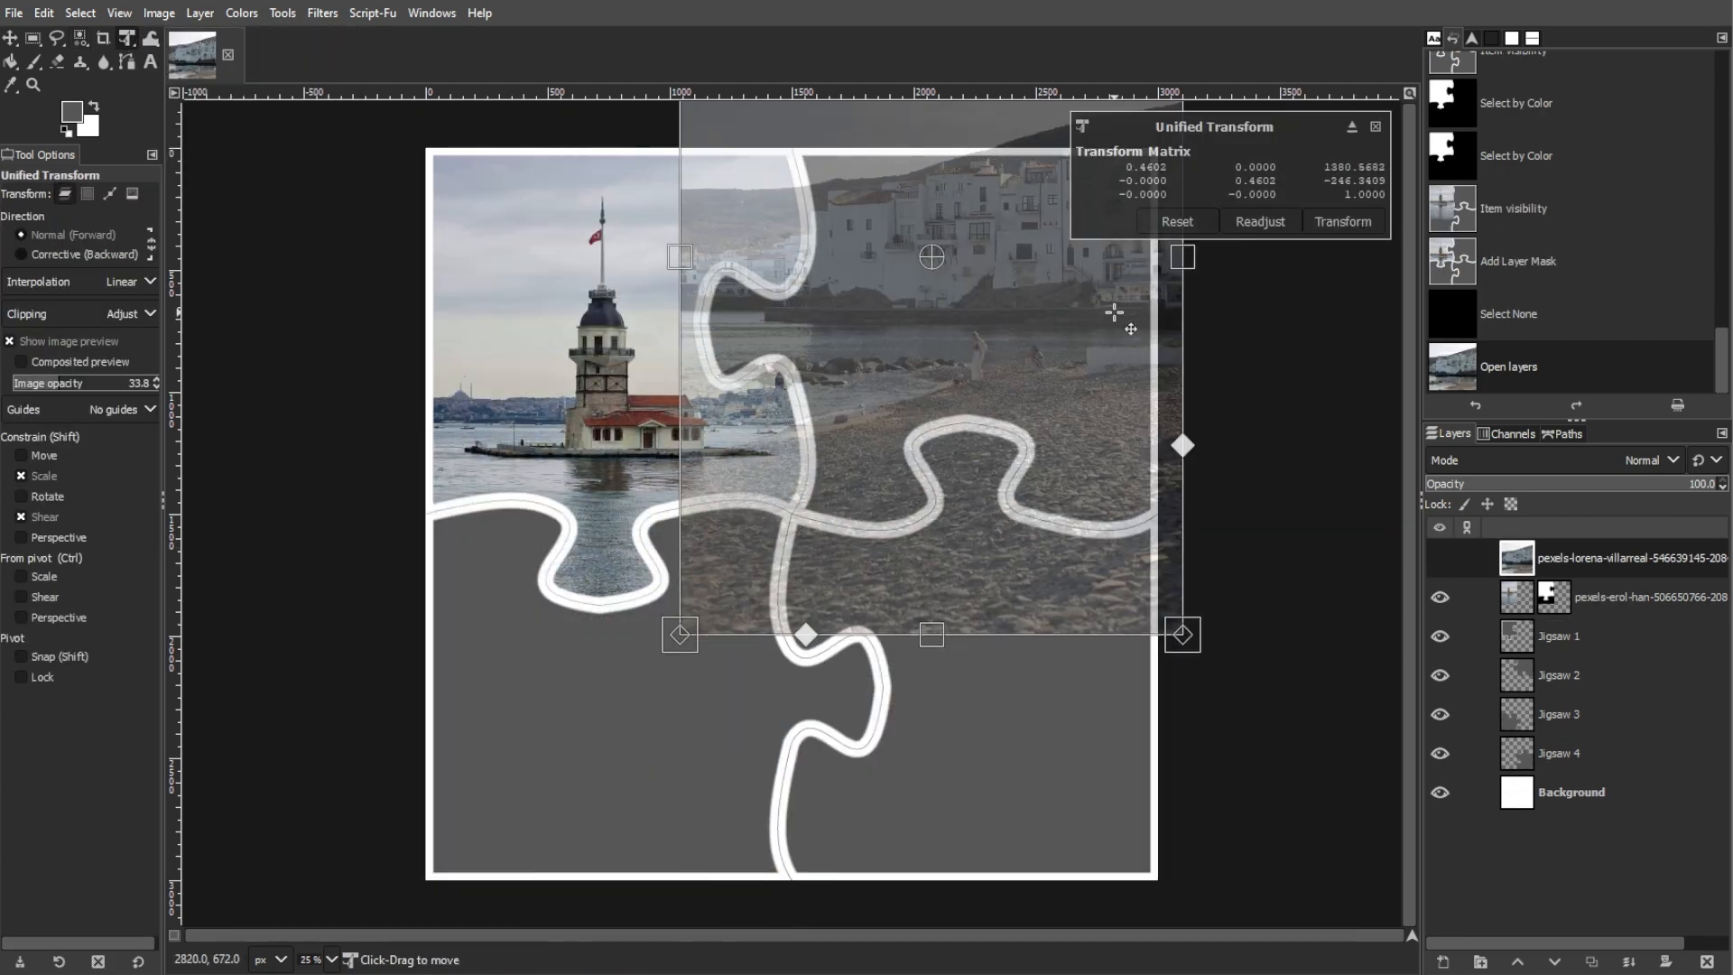
{"action": "key", "text": "Return"}
{"action": "left_click", "coordinate": [1440, 558]}
Select the upper-right puzzle piece by color on the Jigsaw 2 layer
{"action": "left_click", "coordinate": [1559, 676]}
{"action": "key", "text": "shift+o"}
{"action": "left_click", "coordinate": [1038, 321]}
{"action": "left_click", "coordinate": [1034, 316]}
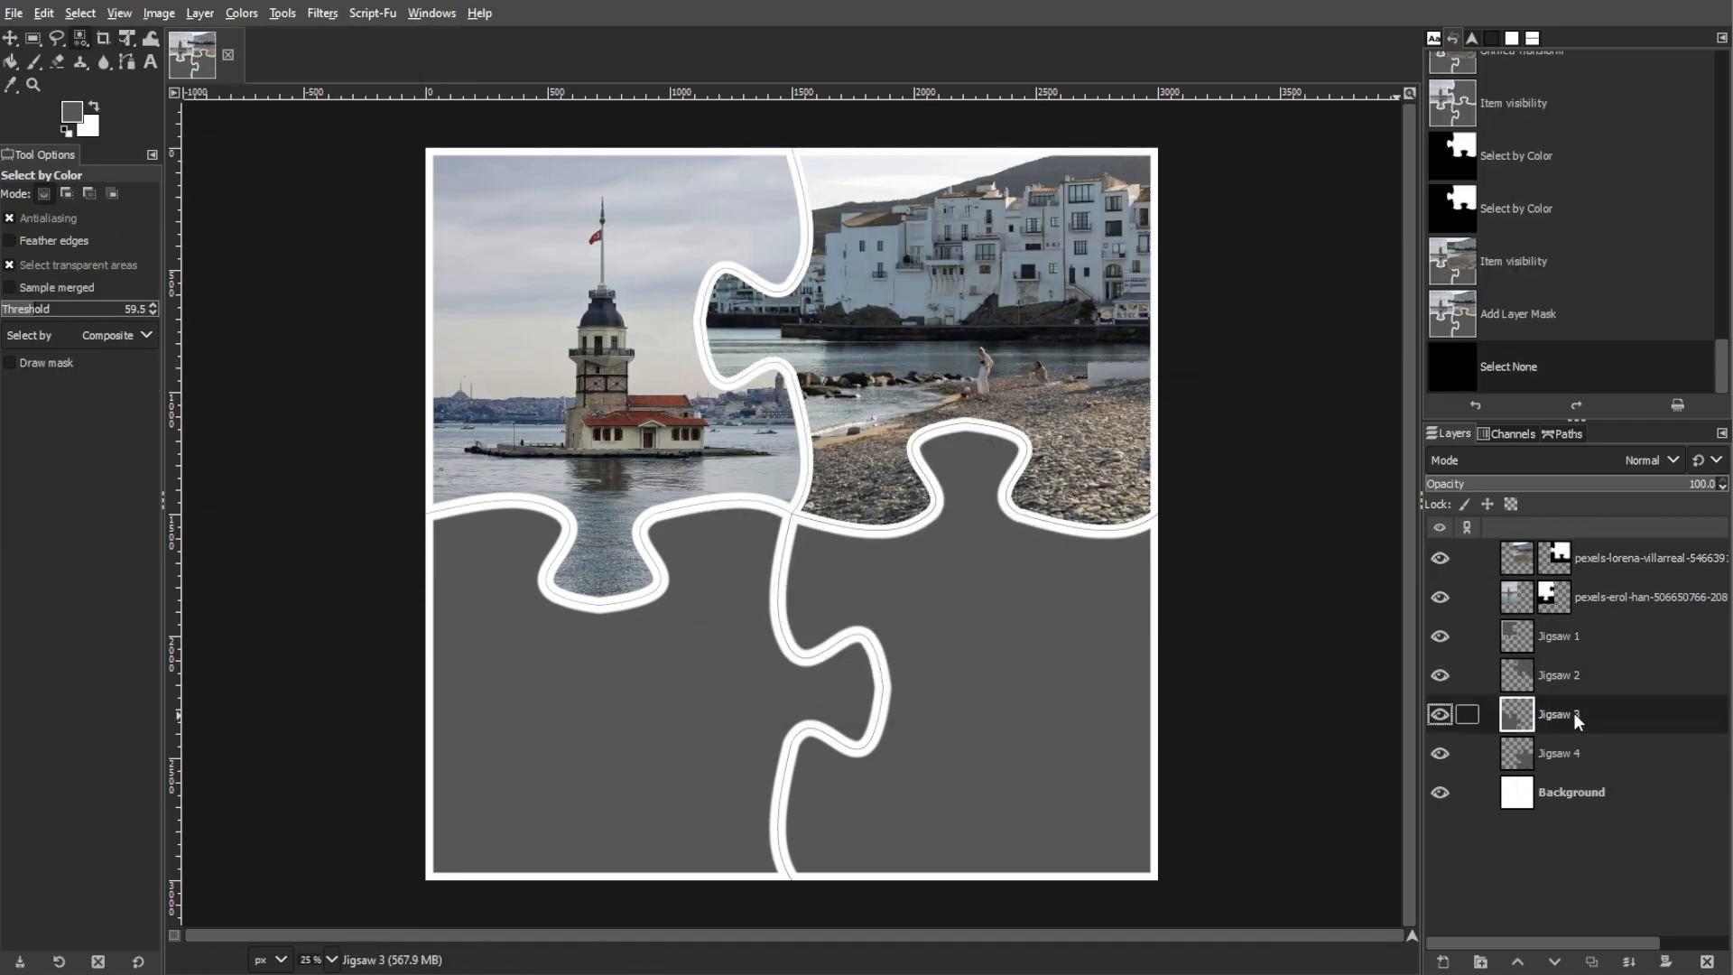
Scale the photo of the woman in the white headscarf down over the lower-right puzzle piece with Unified Transform
{"action": "left_click", "coordinate": [1440, 714]}
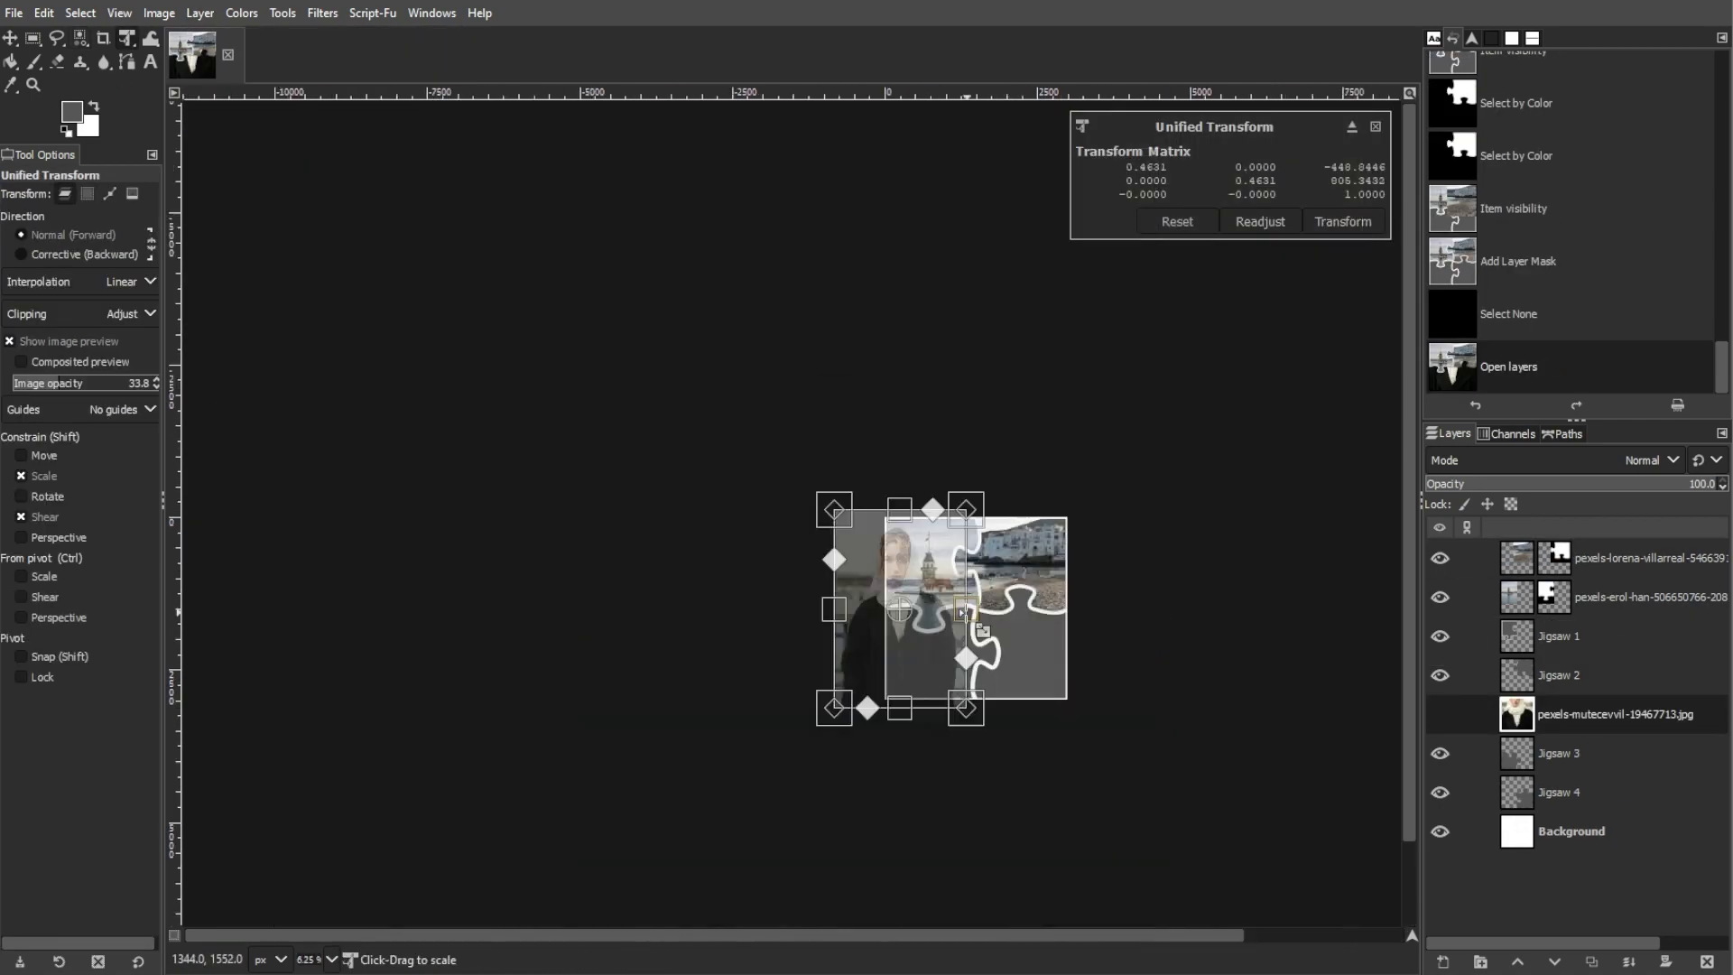
{"action": "scroll", "coordinate": [1220, 580], "scroll_direction": "up", "scroll_amount": 5}
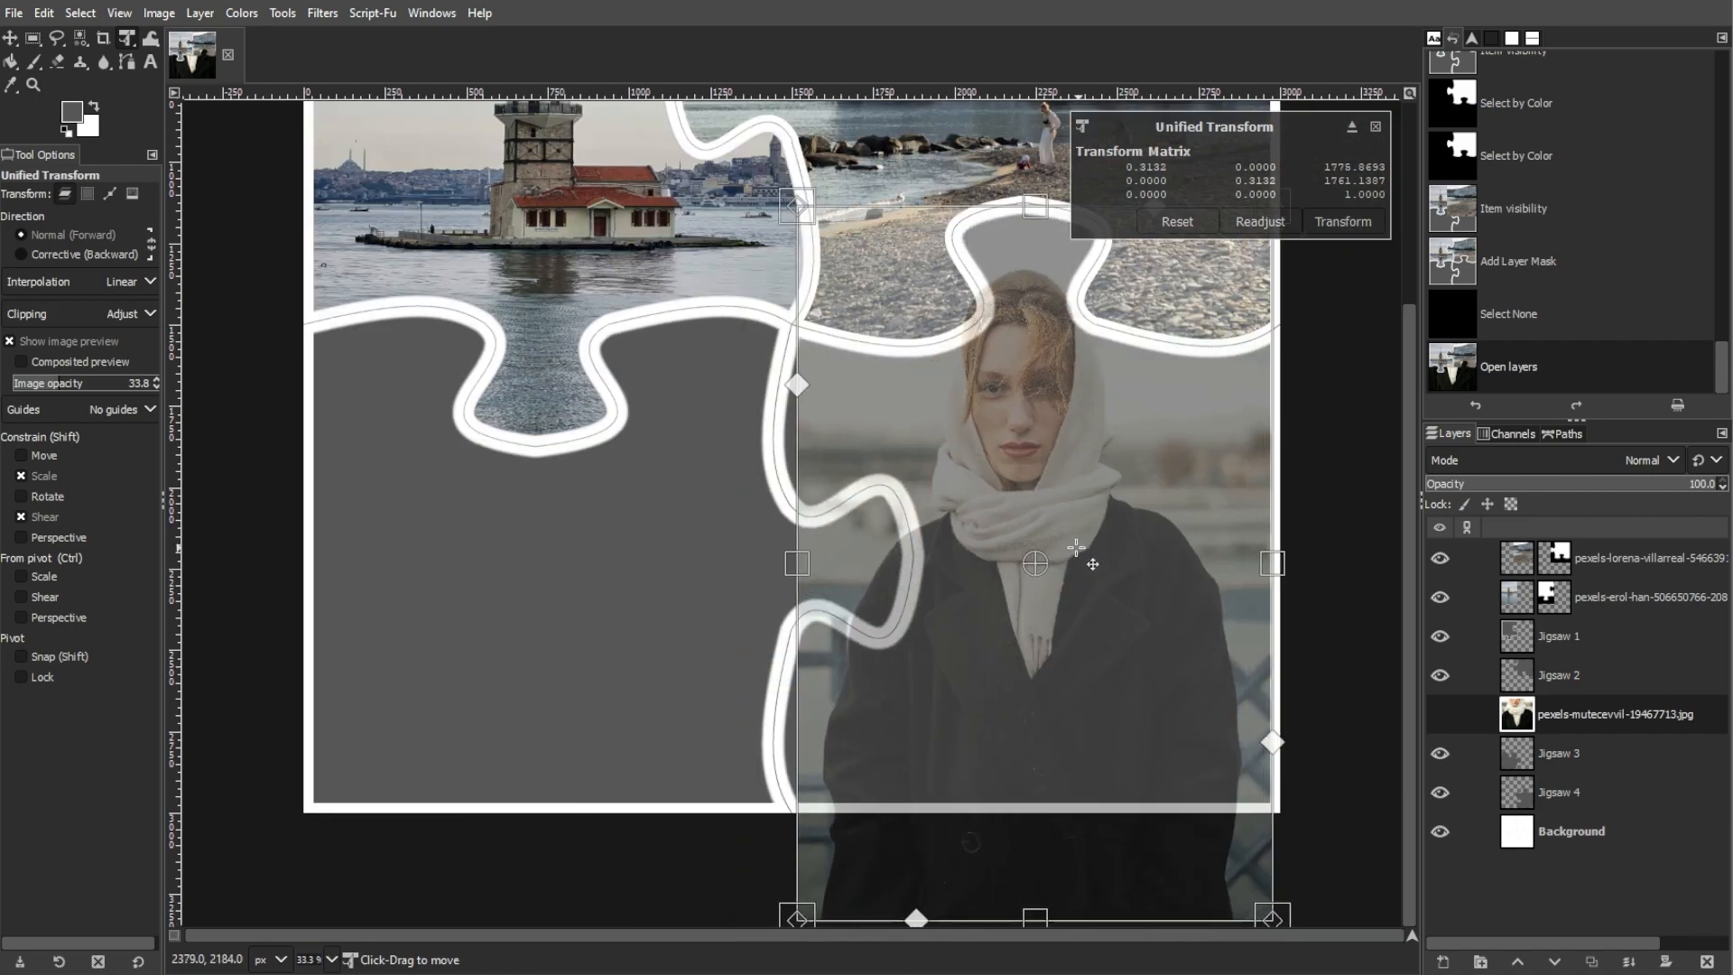
{"action": "key", "text": "Return"}
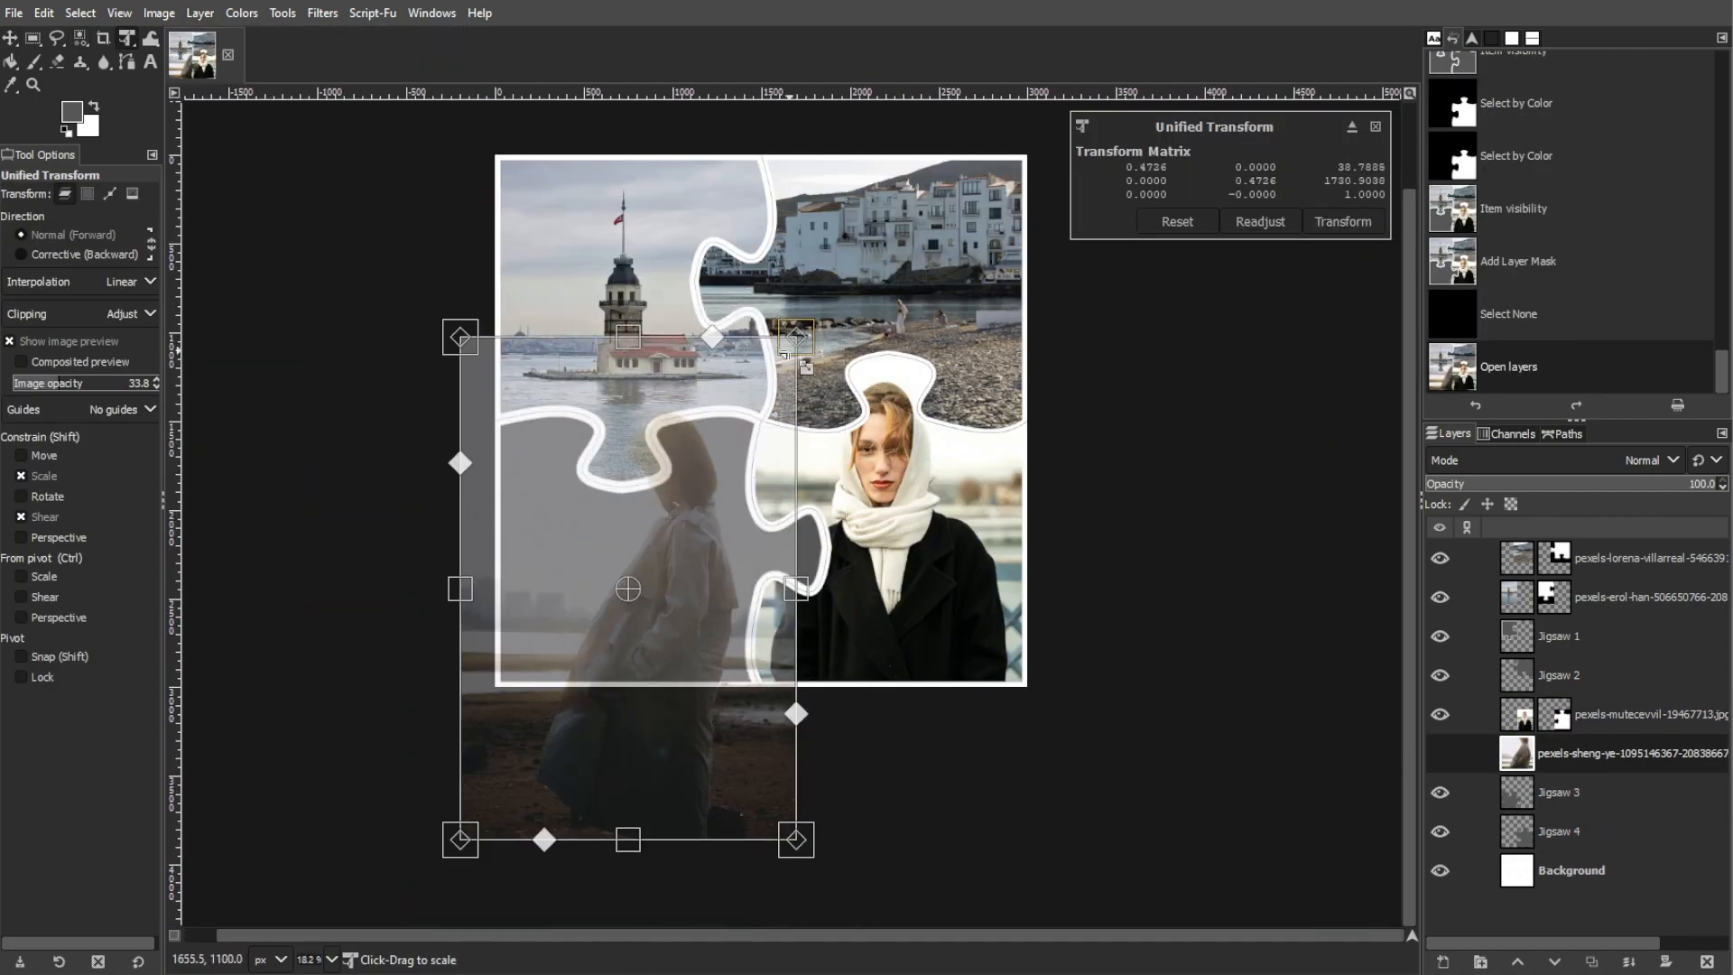
Fit the beige-coat photo over the lower-left puzzle piece and add a non-inverted layer mask initialized from that piece's selection
{"action": "left_click_drag", "start_coordinate": [662, 724], "coordinate": [695, 653]}
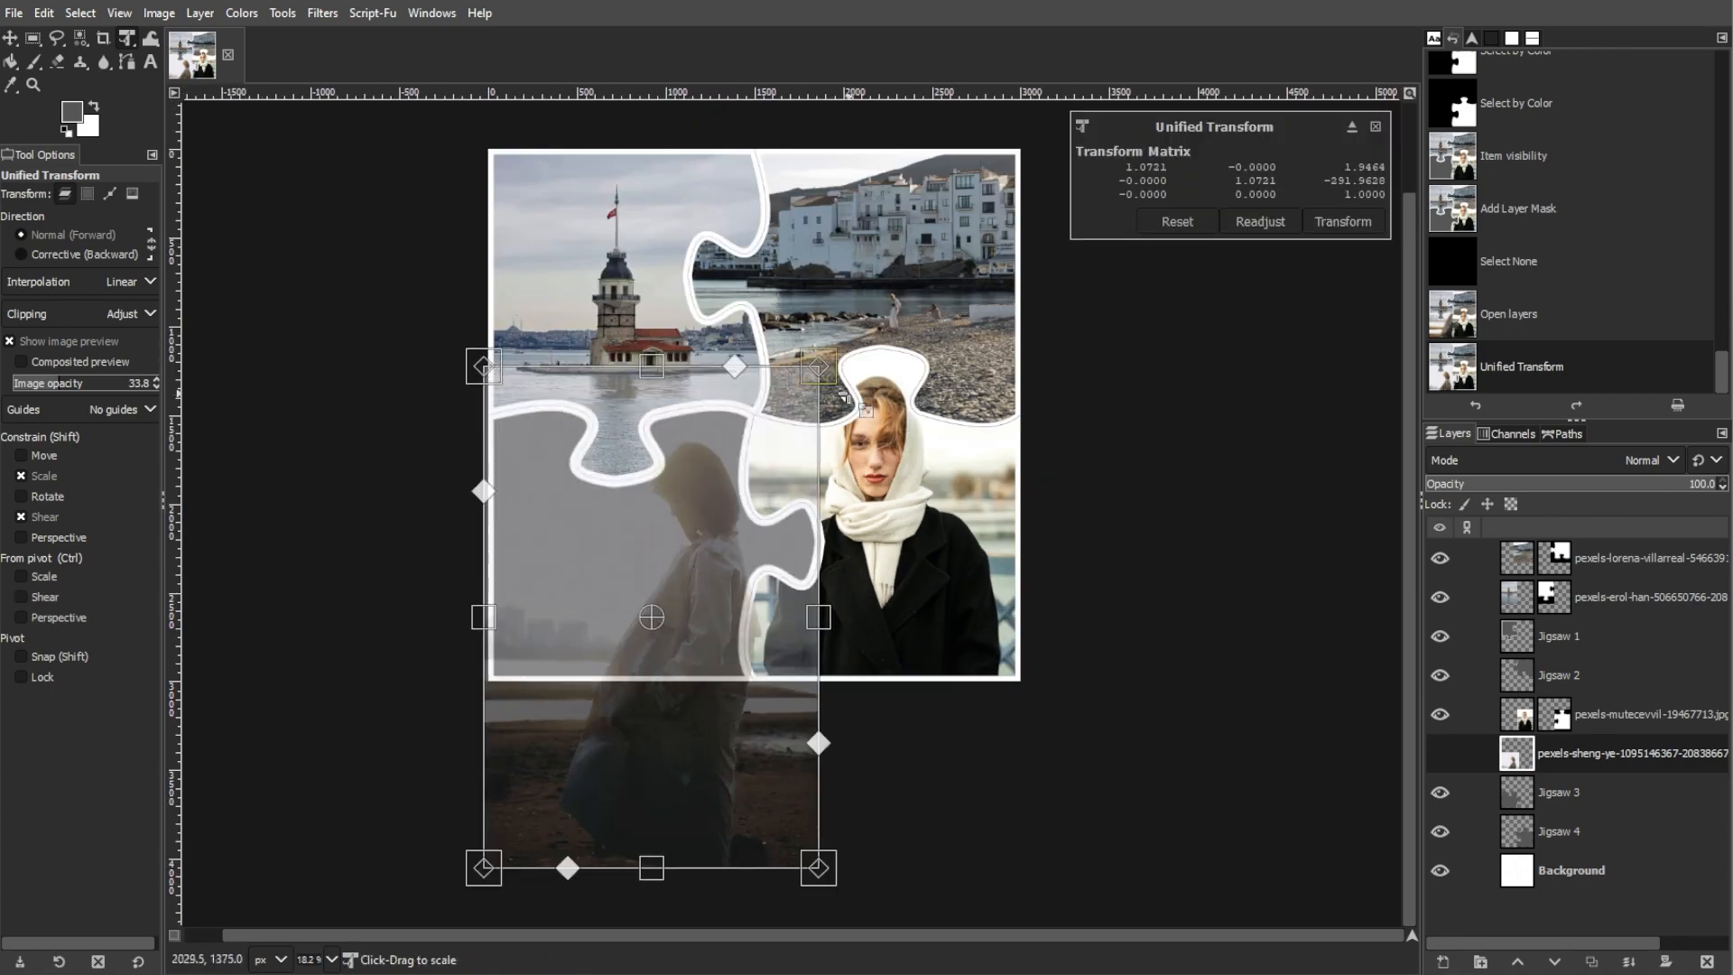
{"action": "right_click", "coordinate": [718, 510]}
{"action": "mouse_move", "coordinate": [758, 669]}
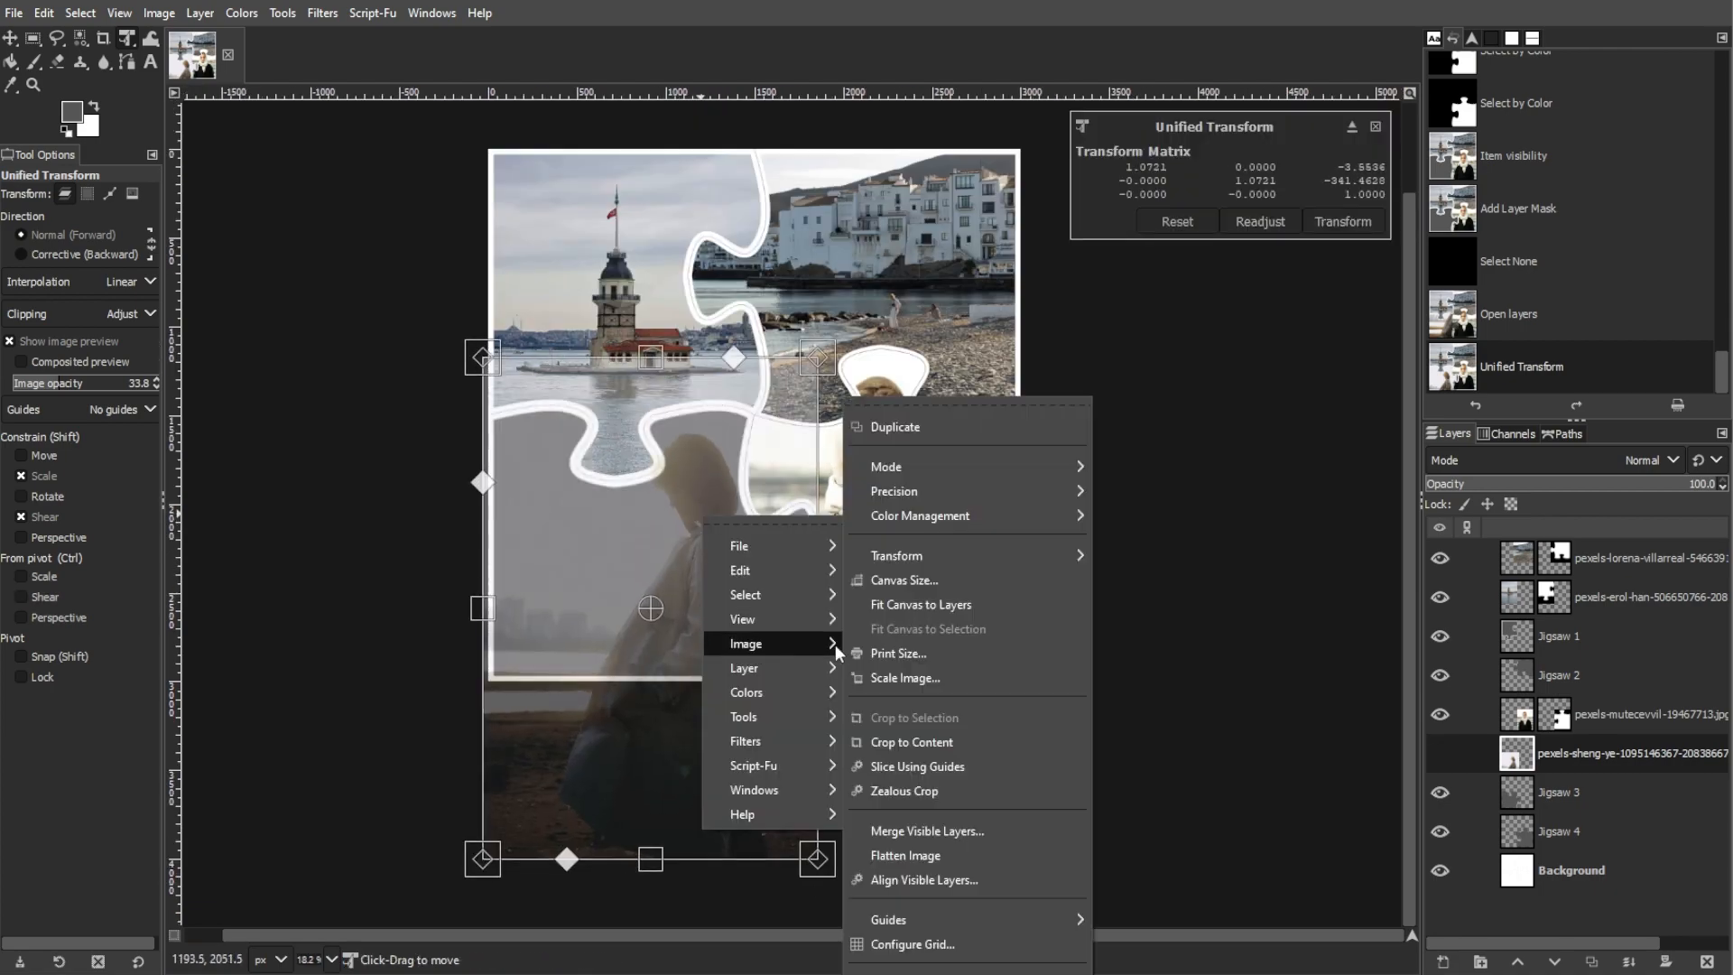
{"action": "mouse_move", "coordinate": [930, 596]}
{"action": "left_click", "coordinate": [1191, 575]}
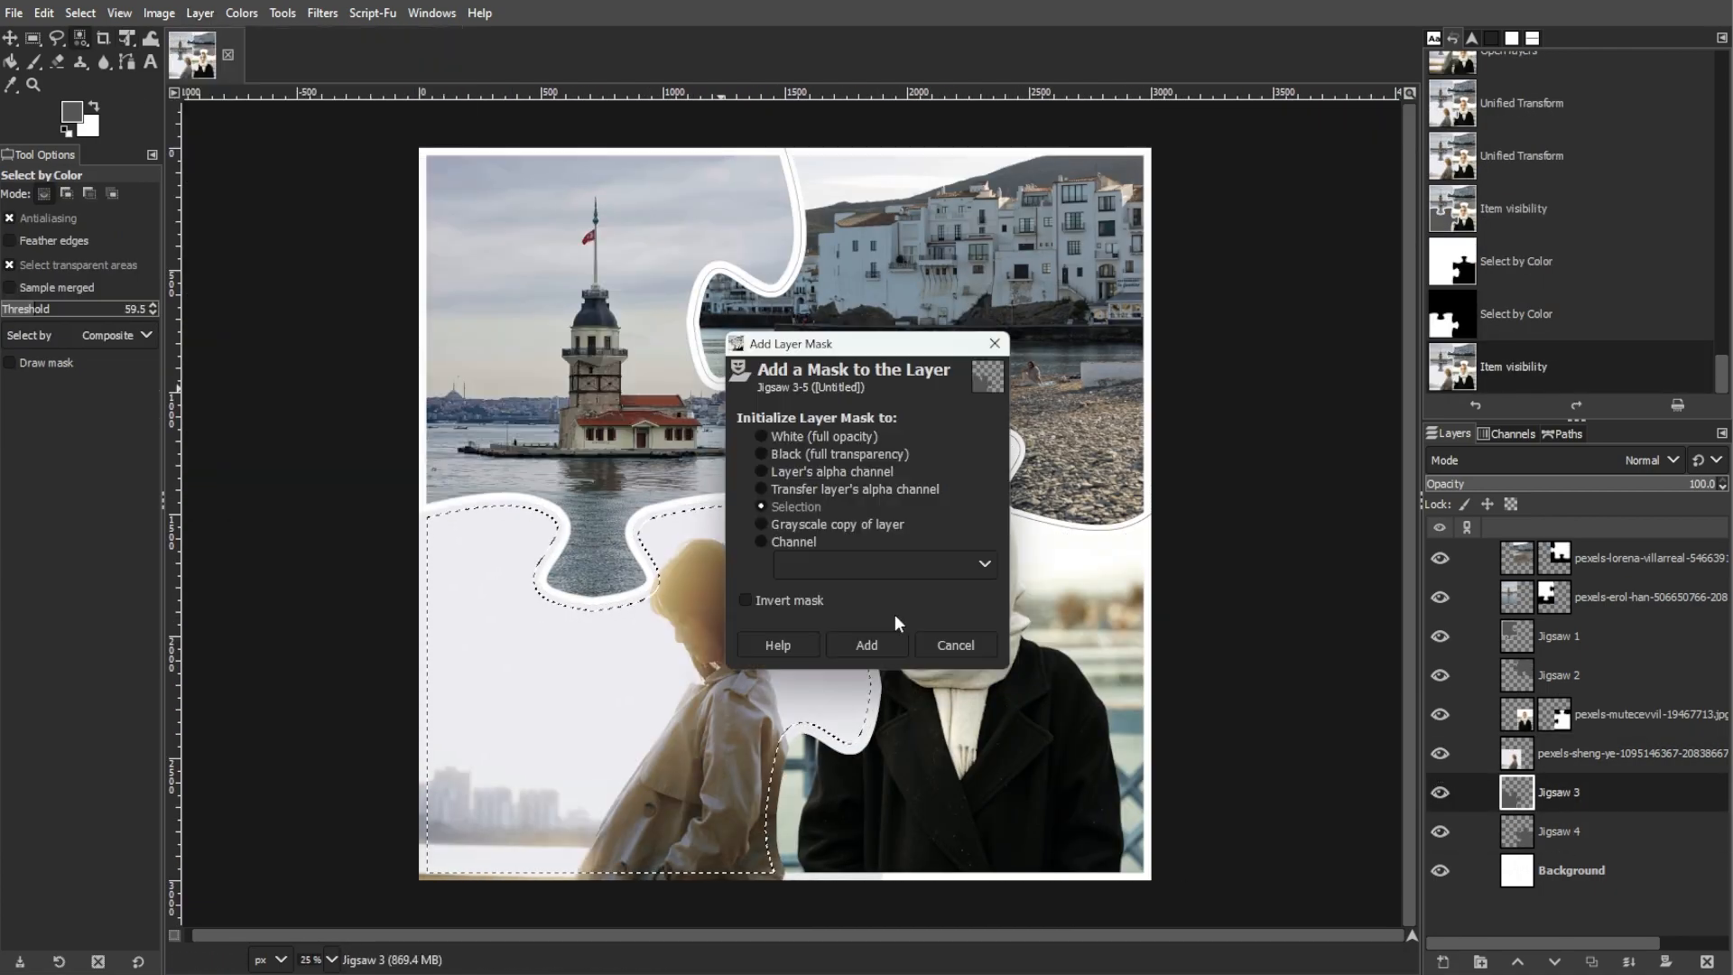
{"action": "left_click", "coordinate": [897, 642]}
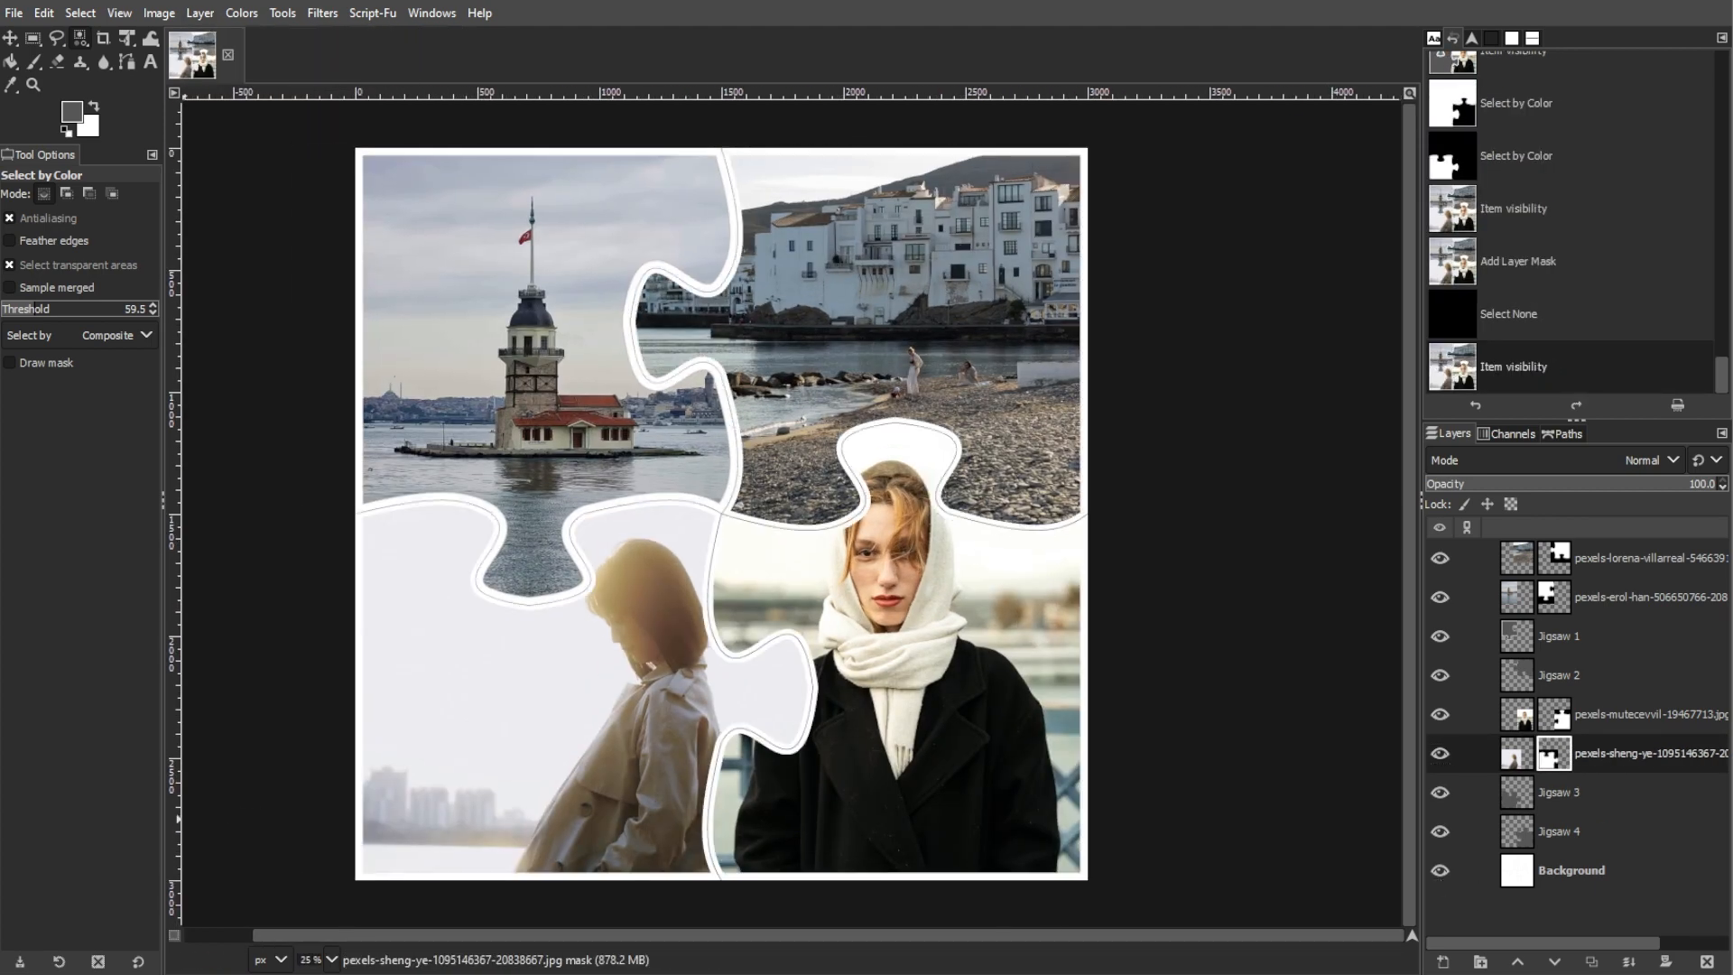
Fill the Background layer with white
{"action": "left_click", "coordinate": [1564, 873]}
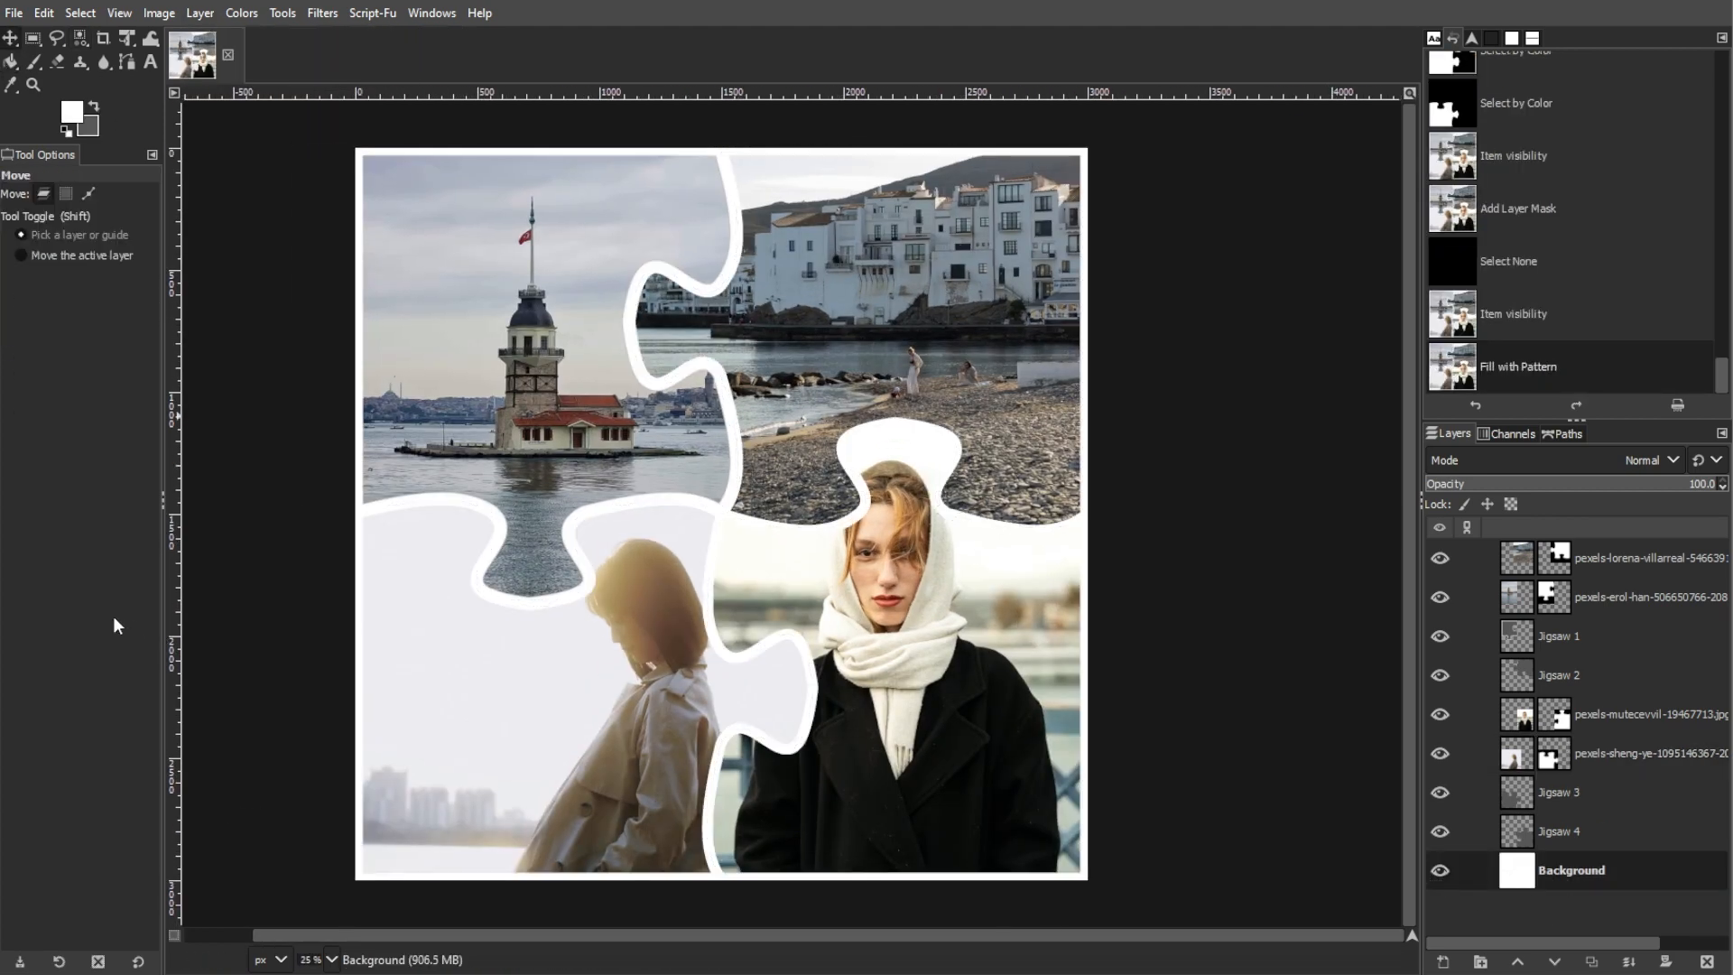
{"action": "left_click", "coordinate": [13, 13]}
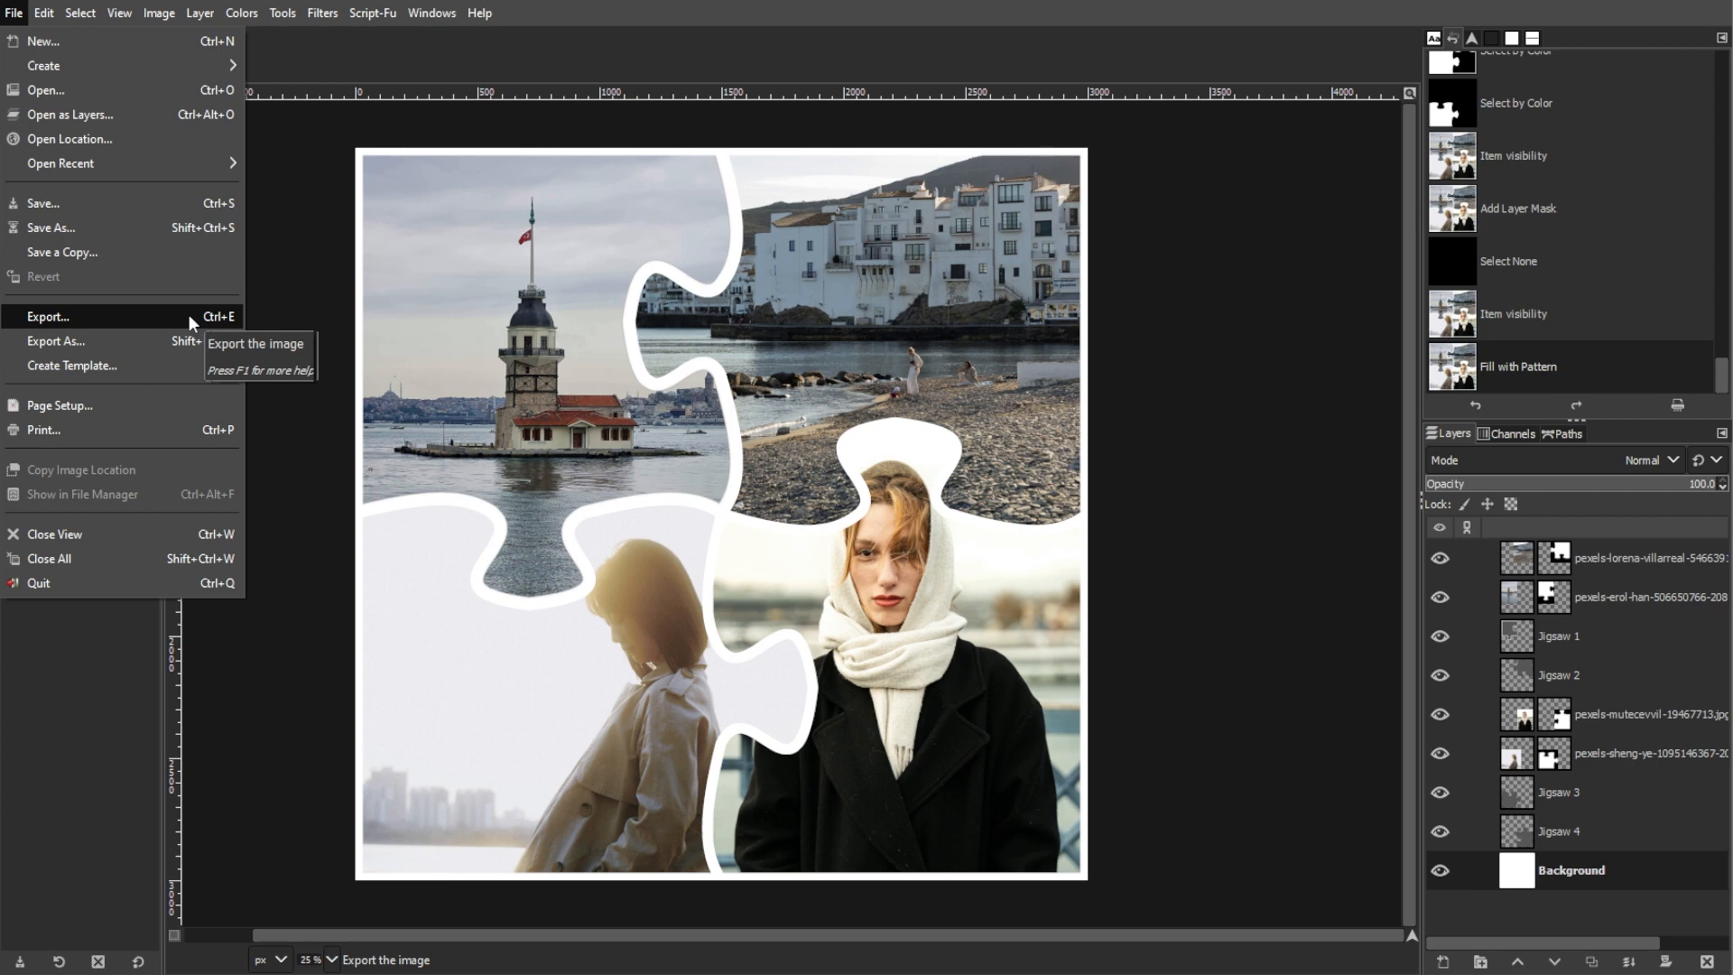
{"action": "left_click", "coordinate": [122, 670]}
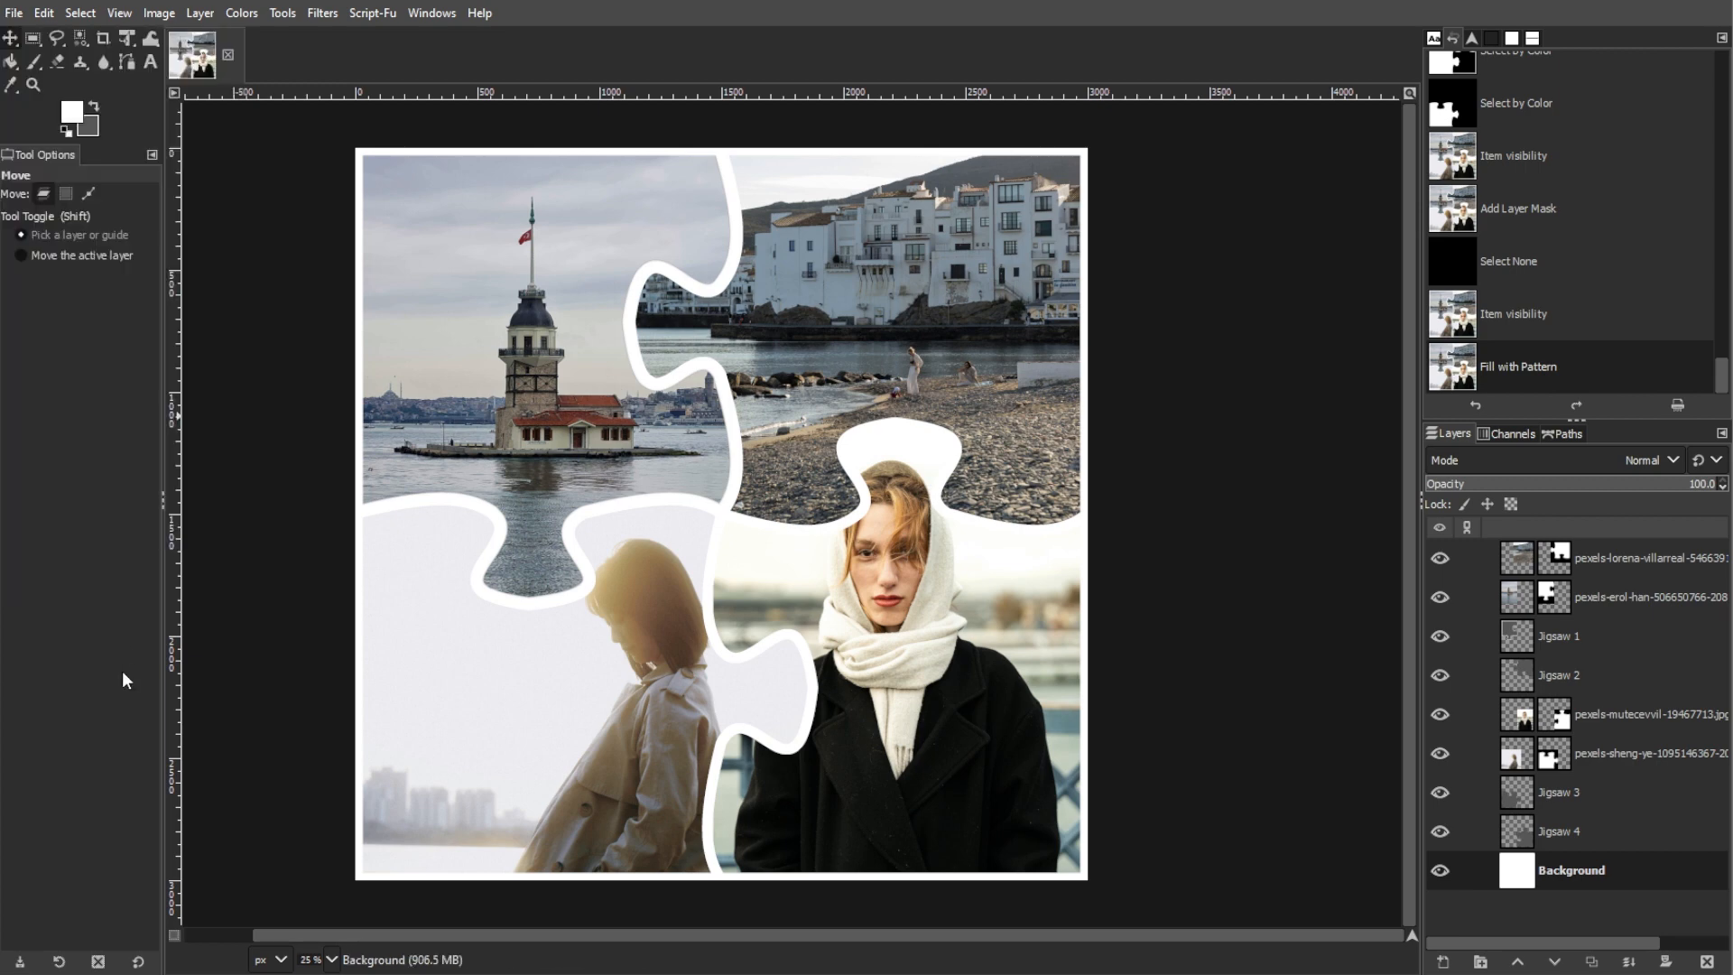